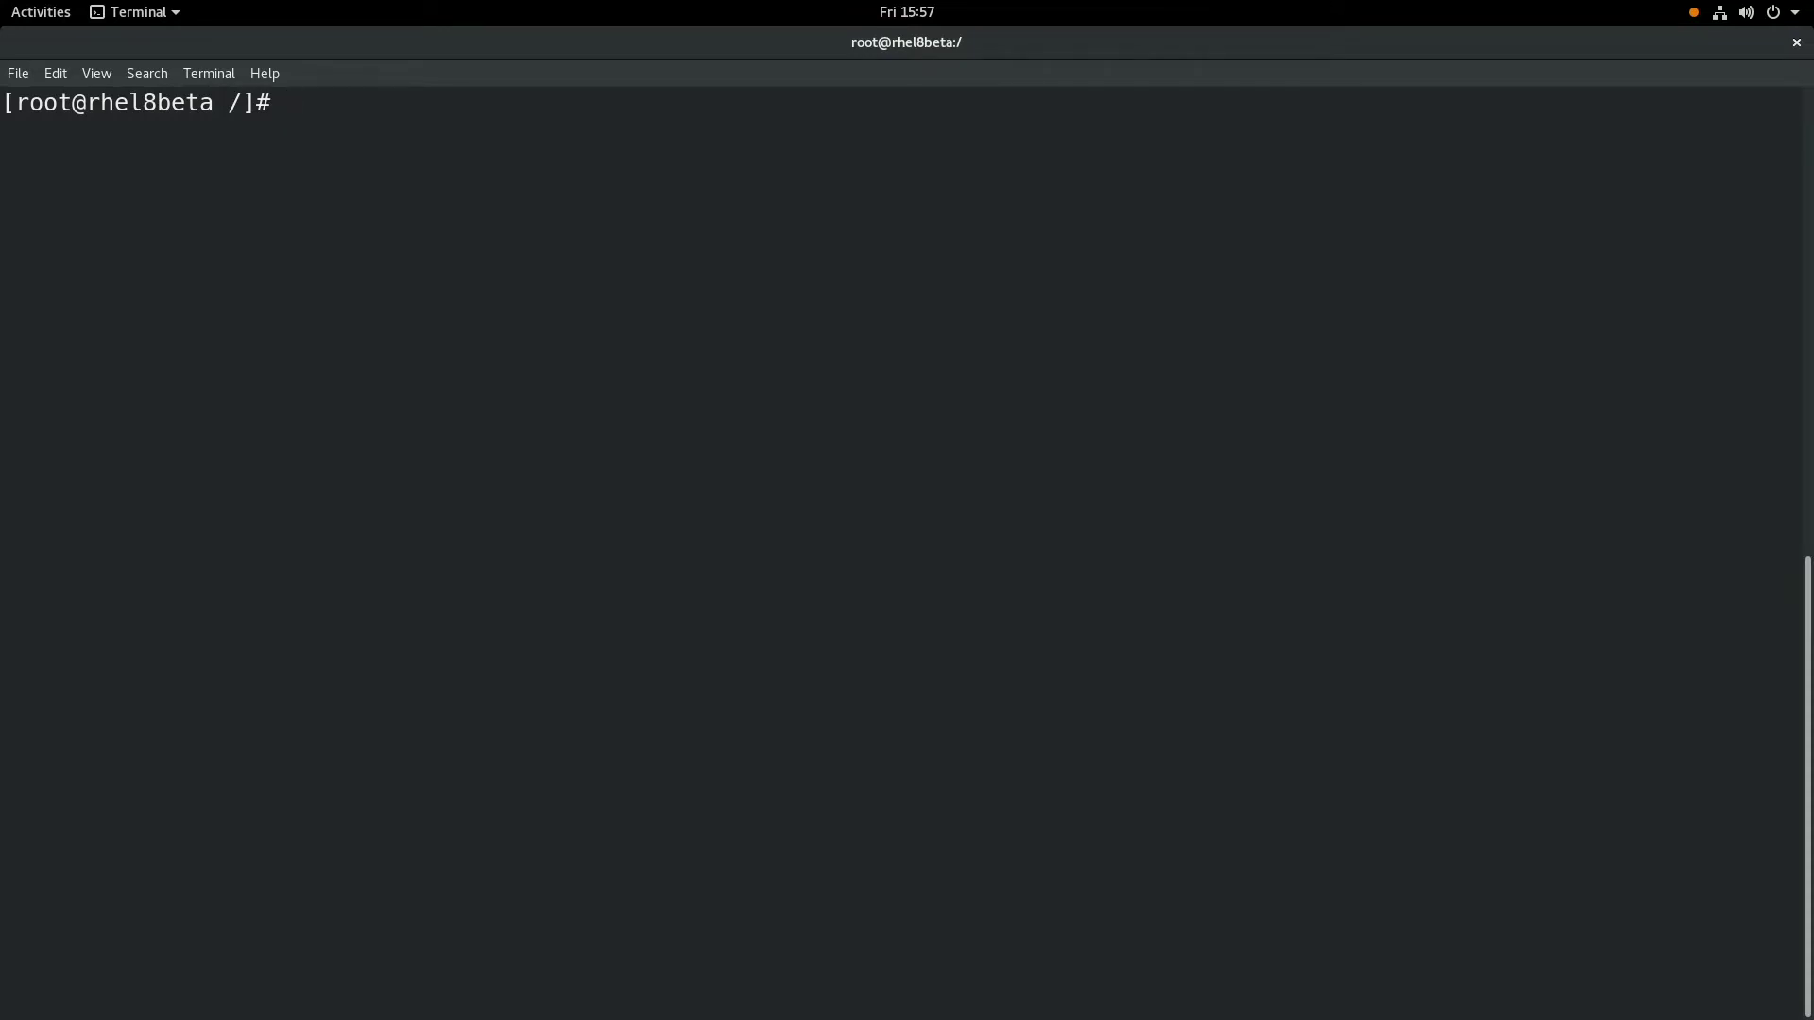
- Mount /dev/sr0 on /mnt and change into its AppStream/Packages directory
key("Return")
key("Return")
key("Return")
type("mount")
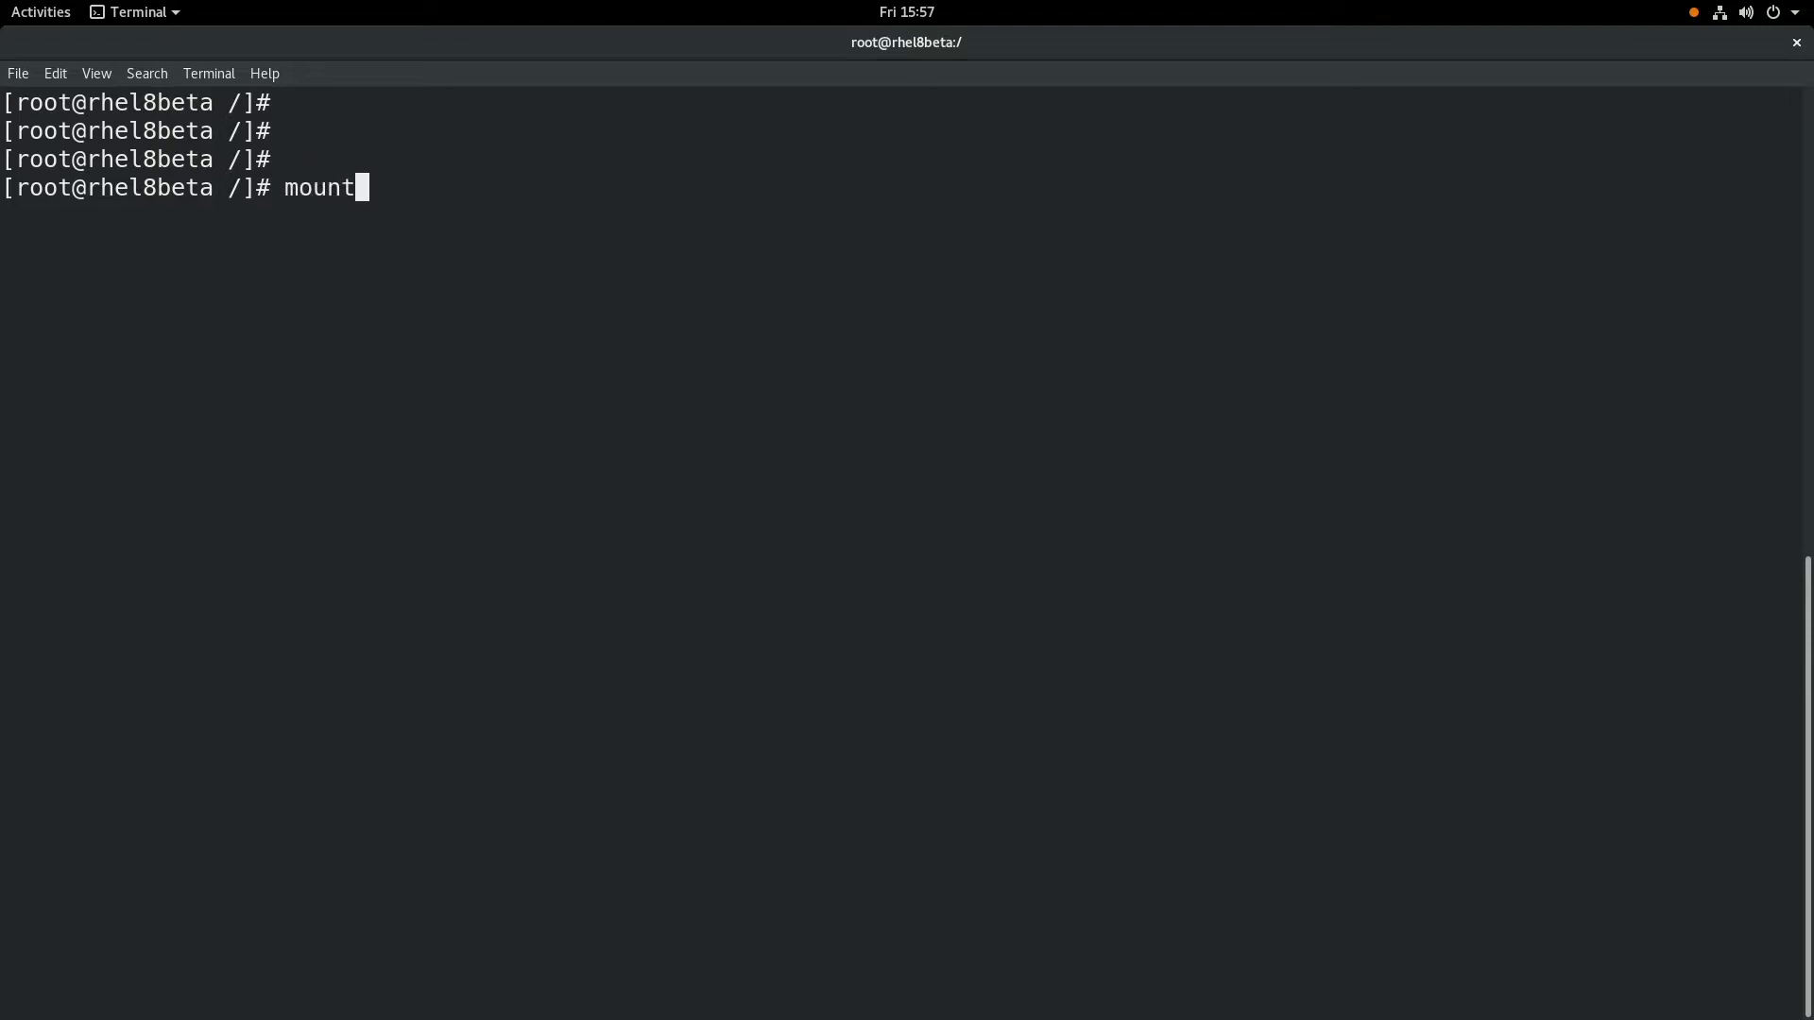
type(" /dev/sr0 /mnt")
key("Return")
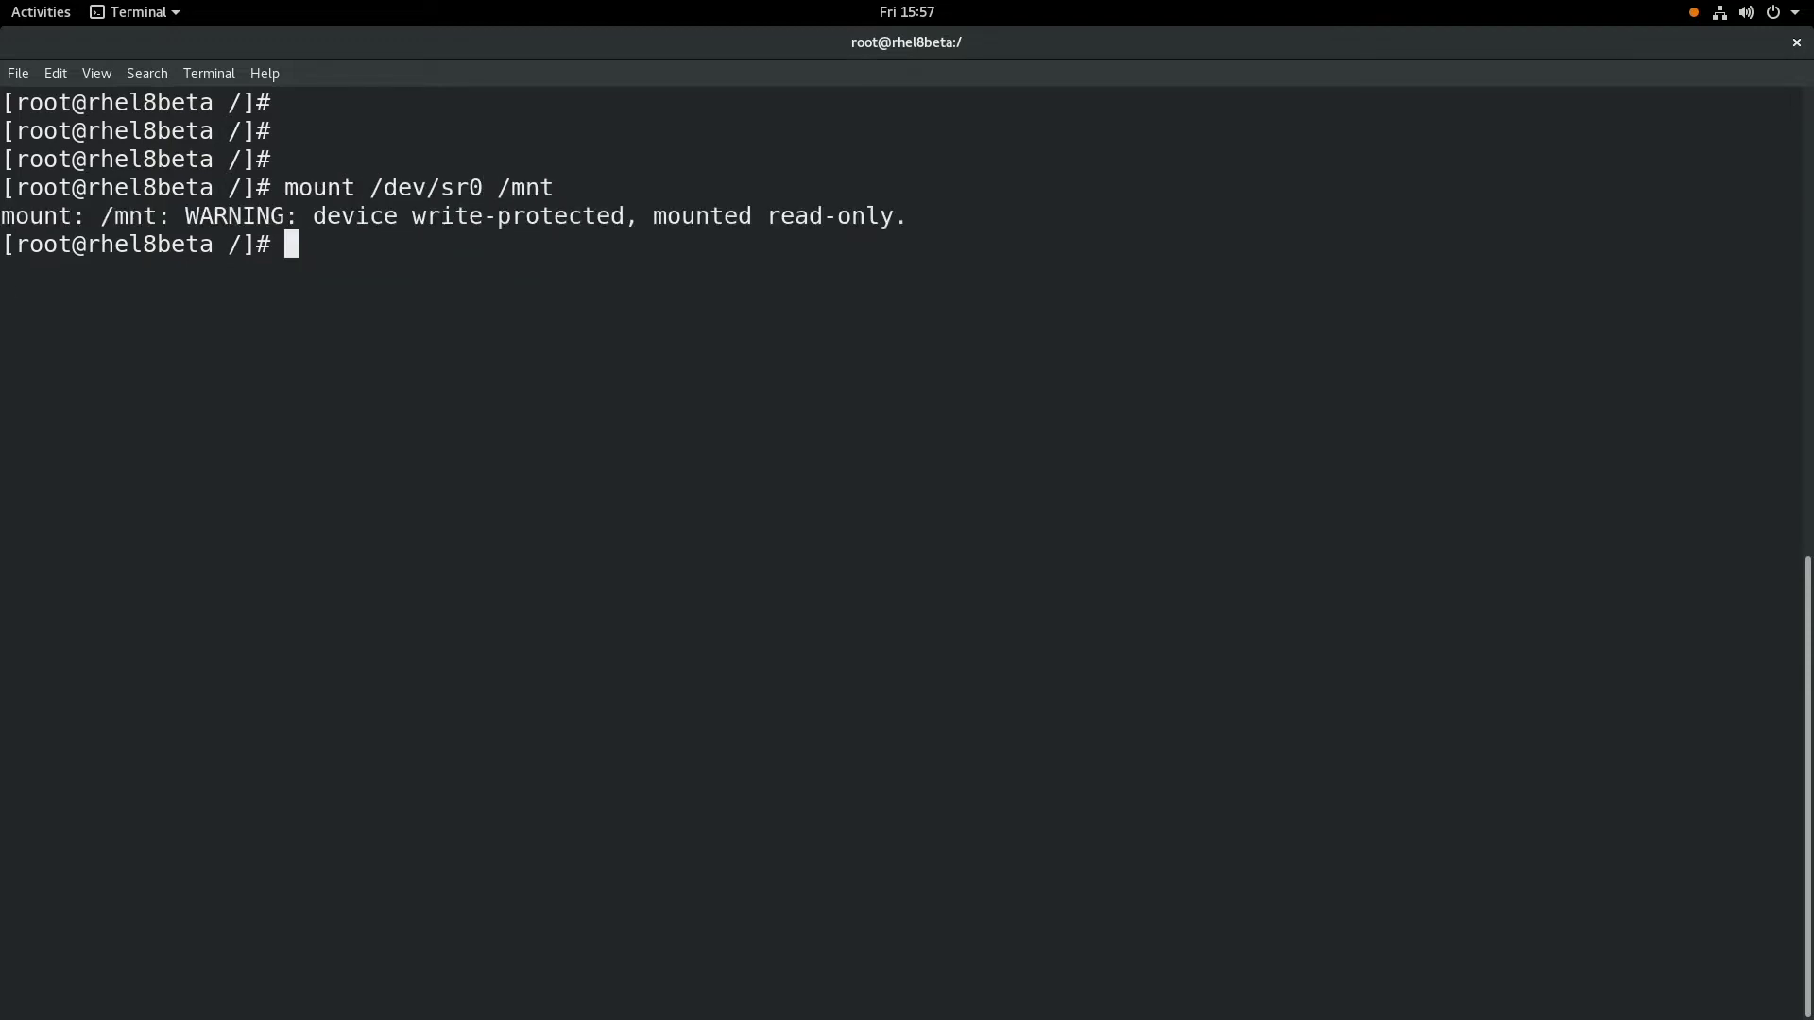
key("Return")
key("Return")
type("cd /mnt")
key("Return")
key("Return")
key("Return")
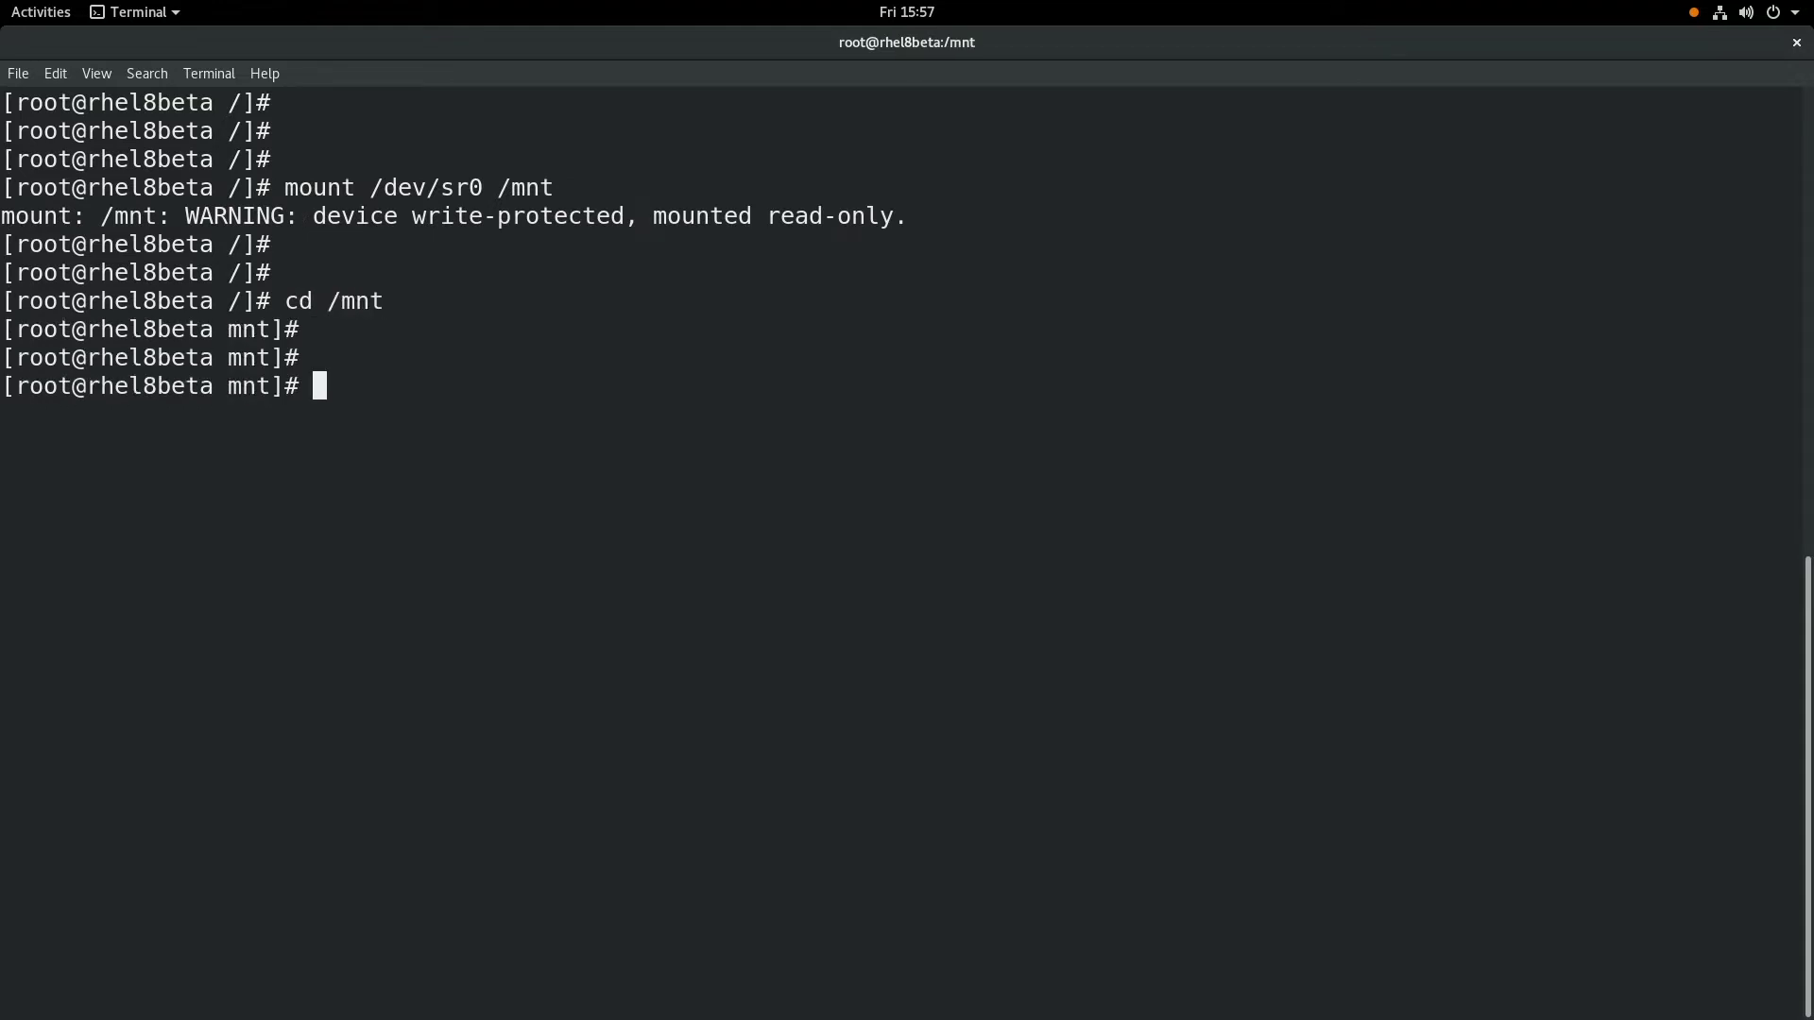
type("cd App")
key("Tab")
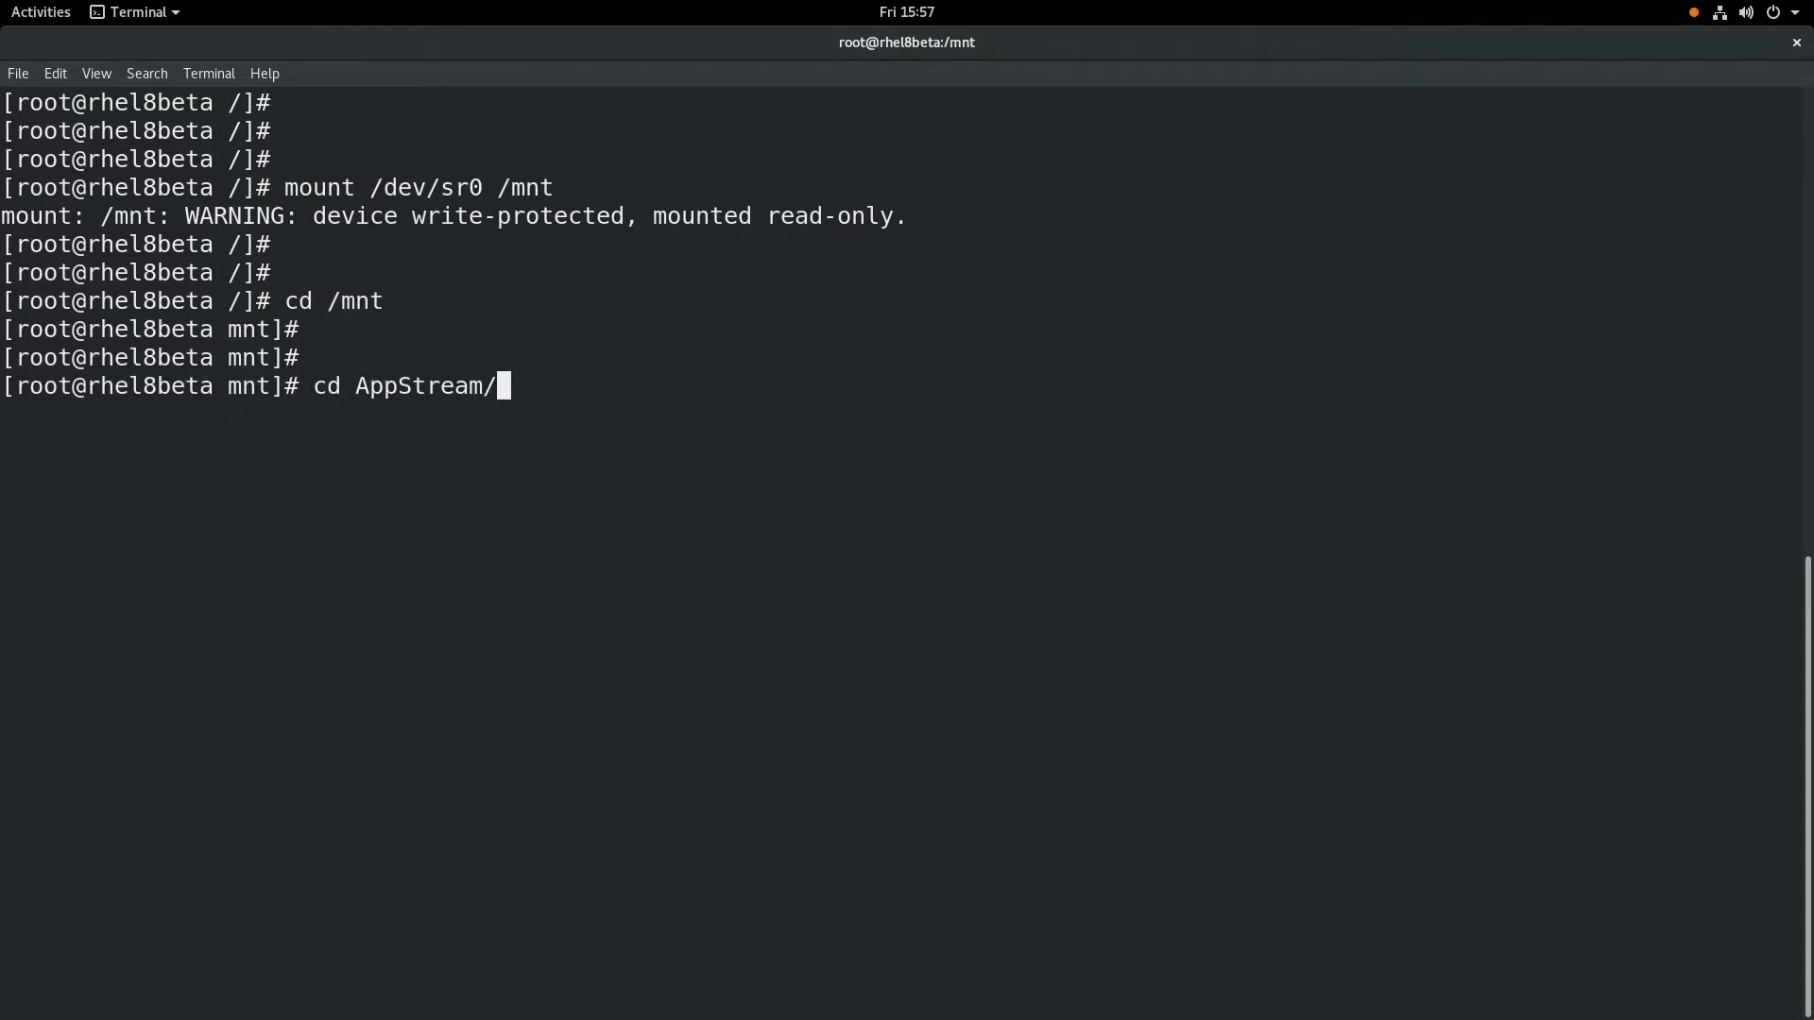
type("Pa")
key("Tab")
key("Return")
key("Return")
key("Return")
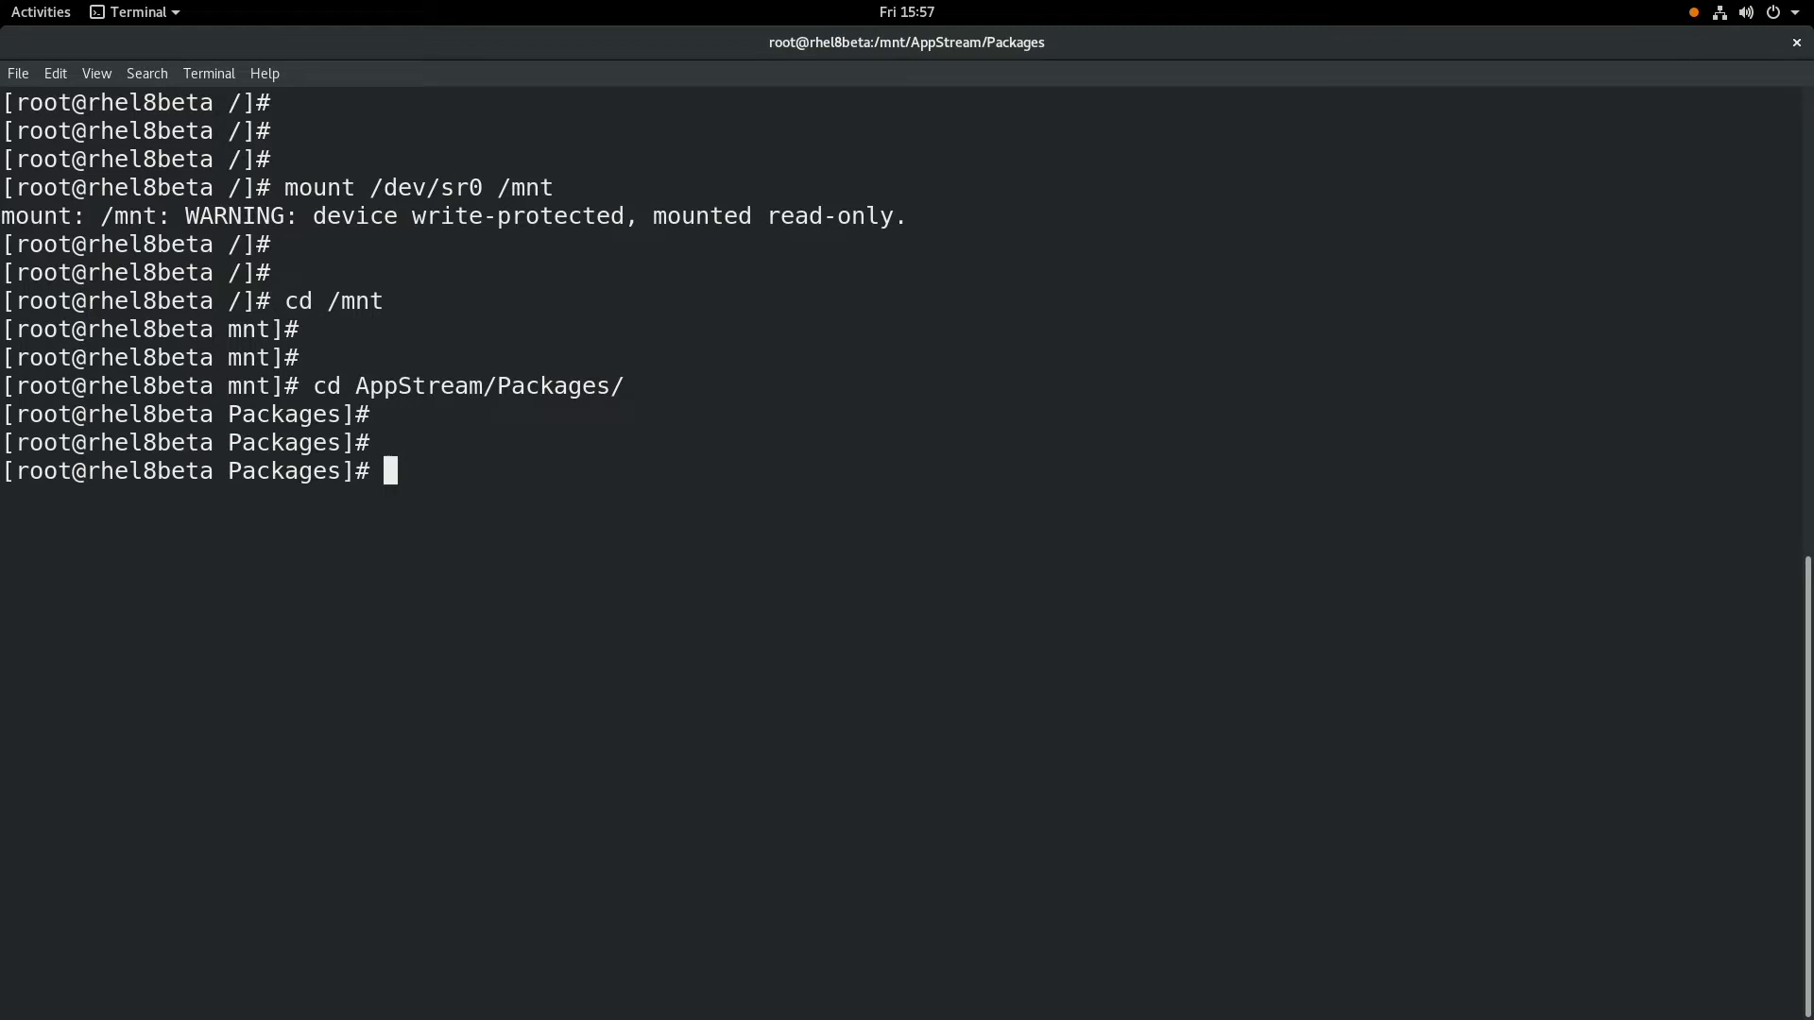
- Install the tlog rpm with yum localinstall, confirming with y
type("yum localin")
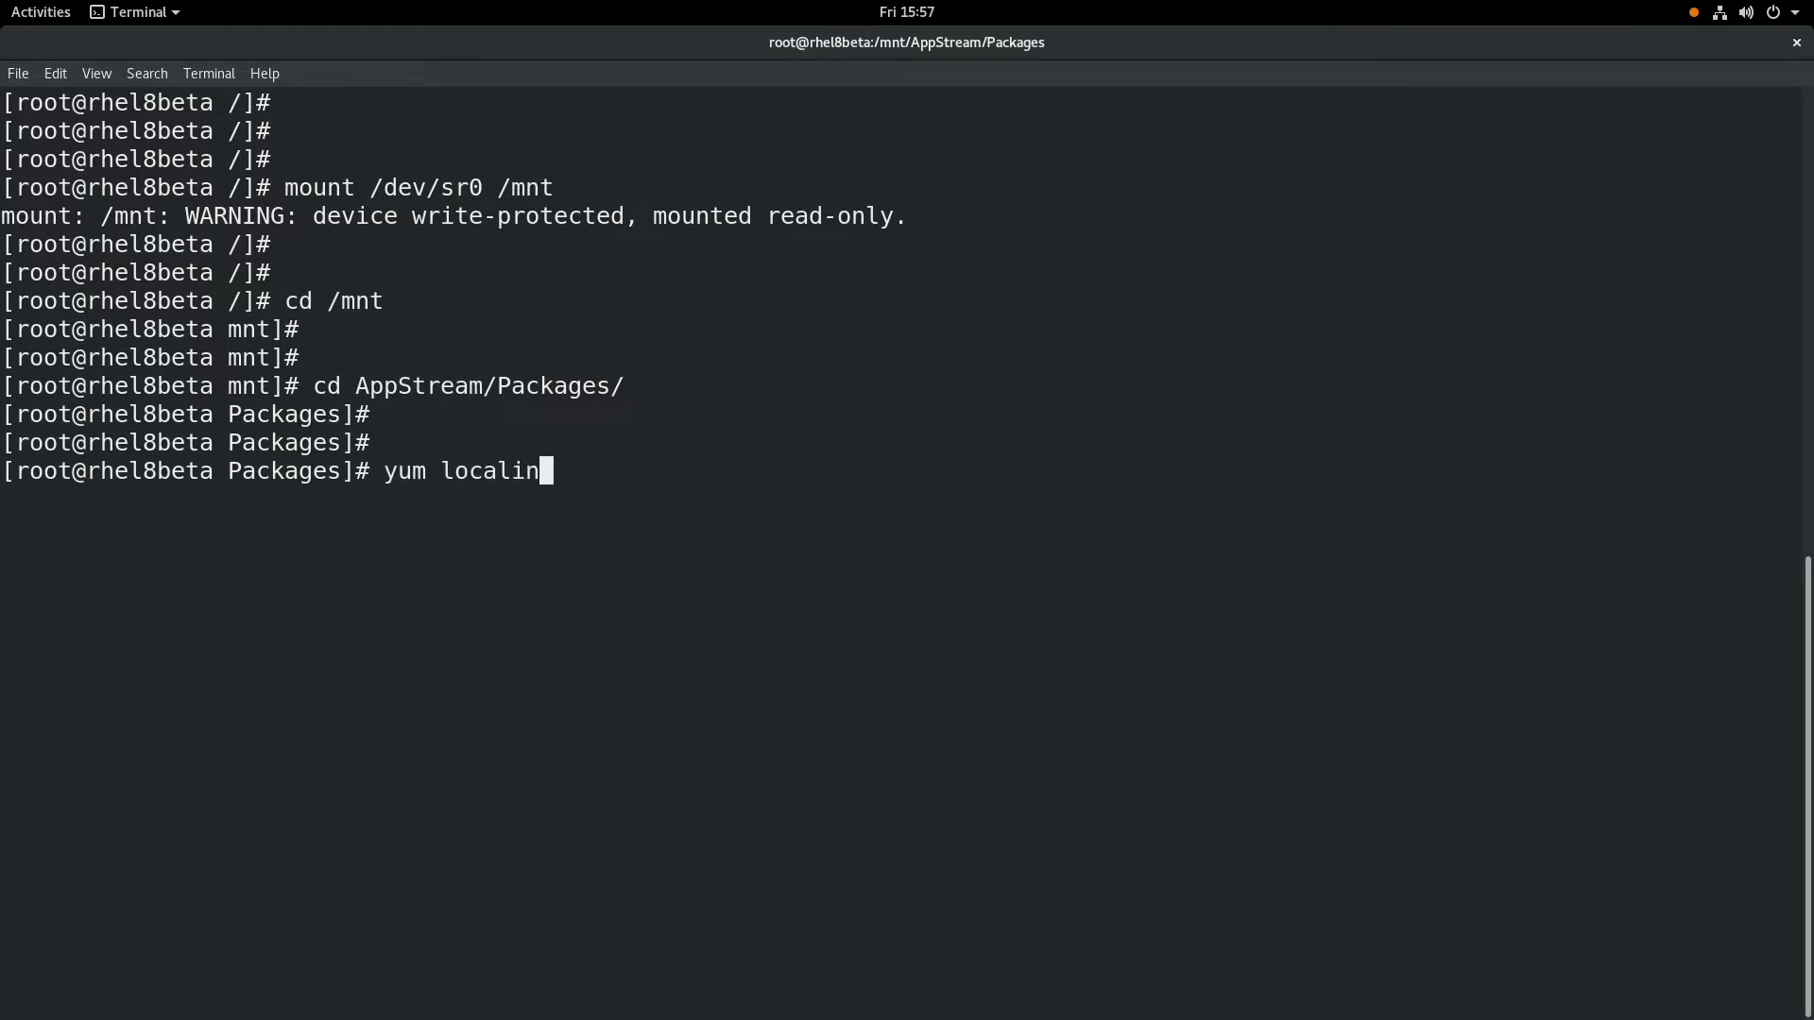
type("stall tlo")
key("Tab")
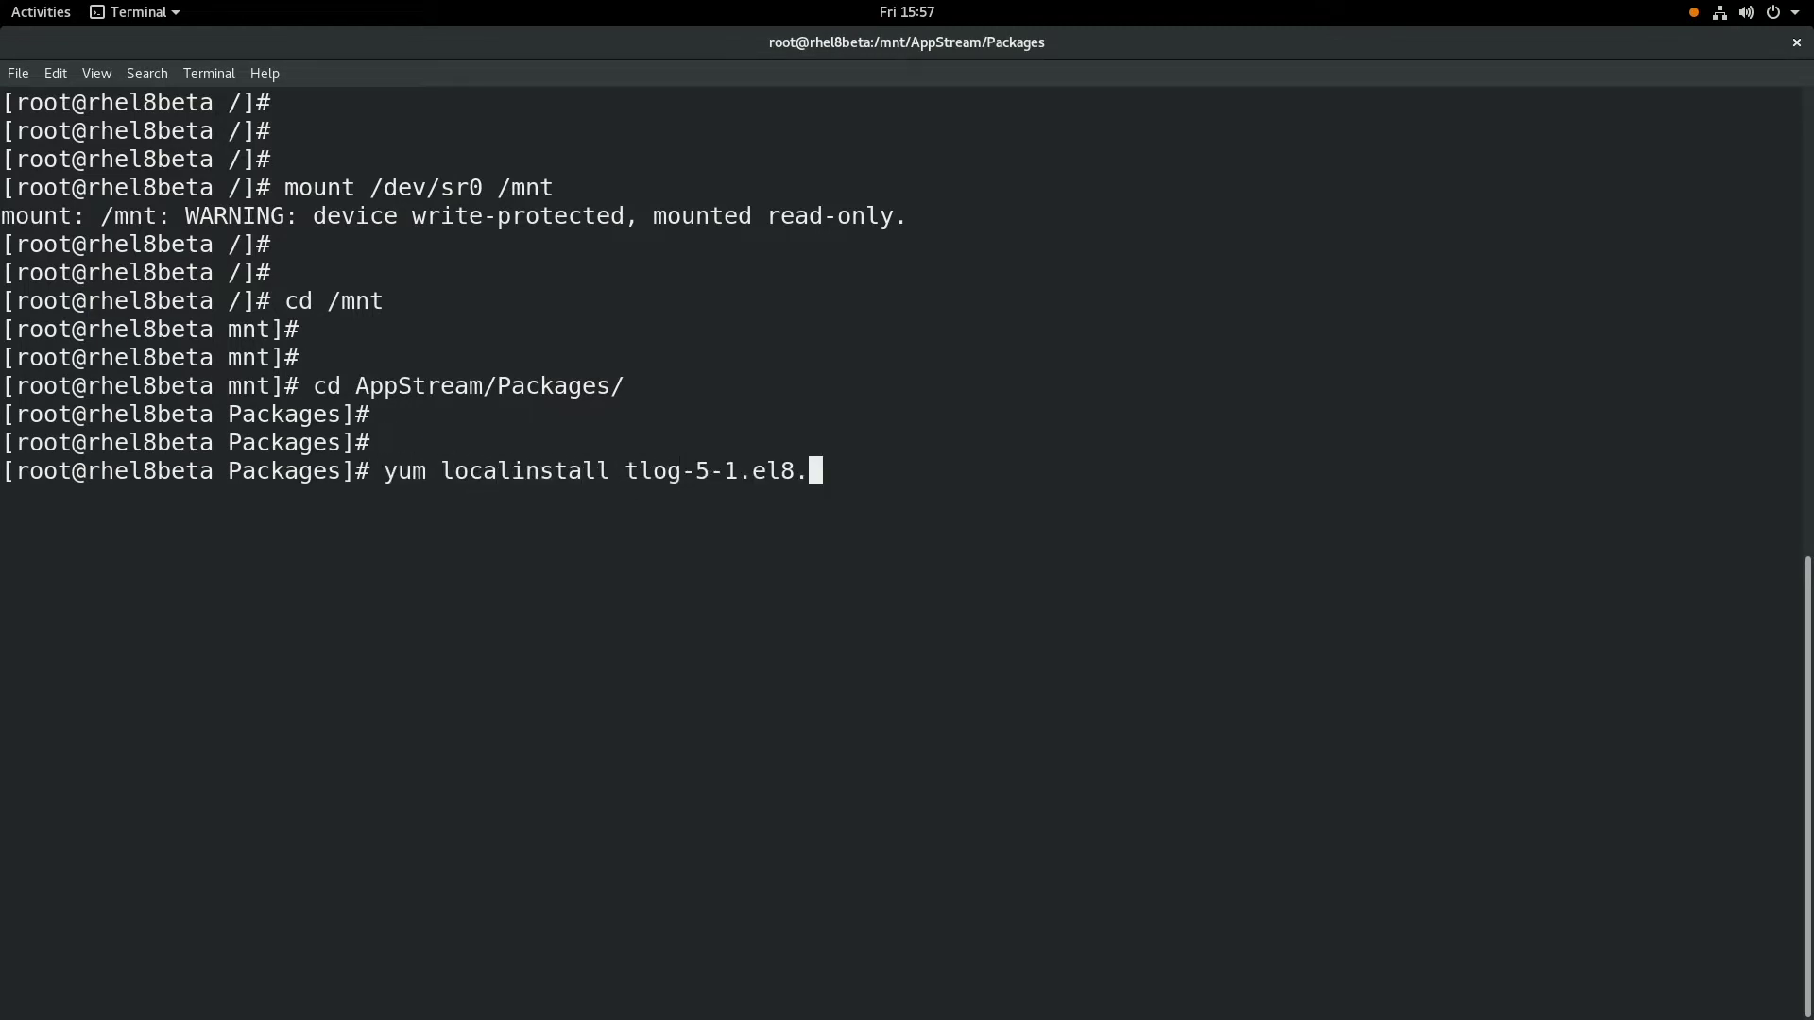
type("x")
key("Tab")
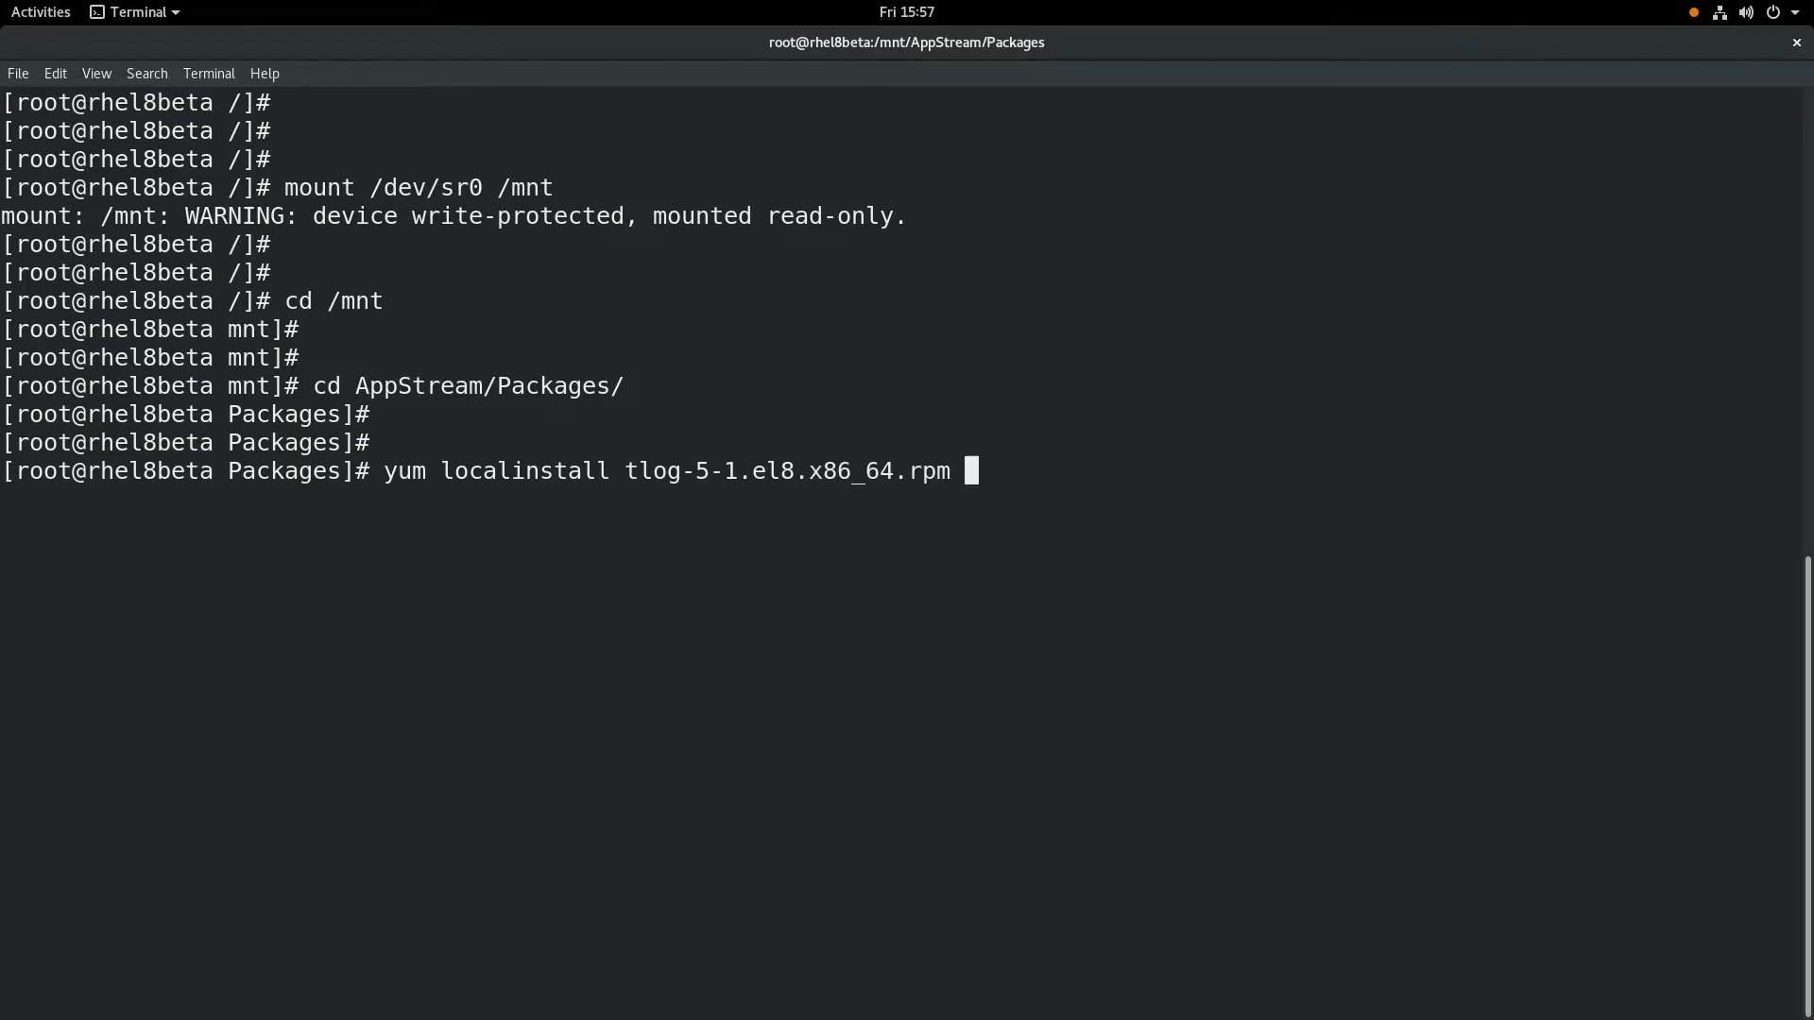
key("Return")
type("y")
key("Return")
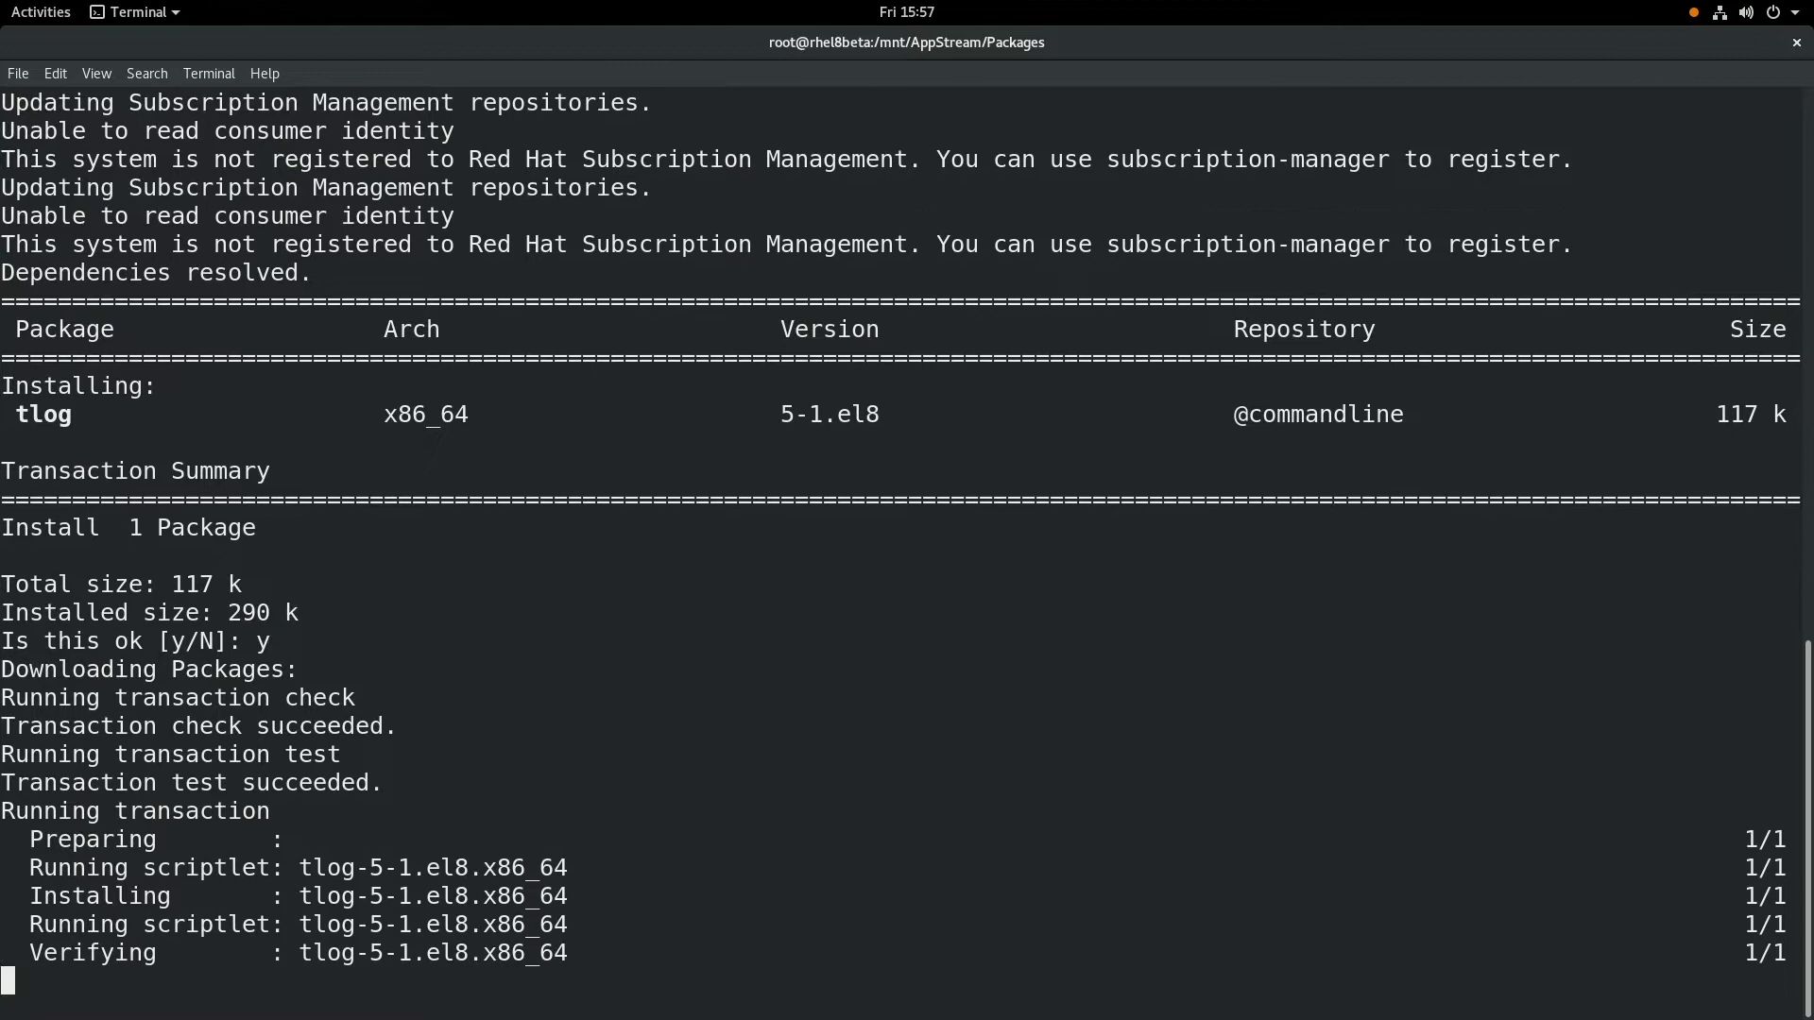
- Install the cockpit-session-recording rpm with yum localinstall, confirming with y
key("Return")
key("Return")
type("yum lo")
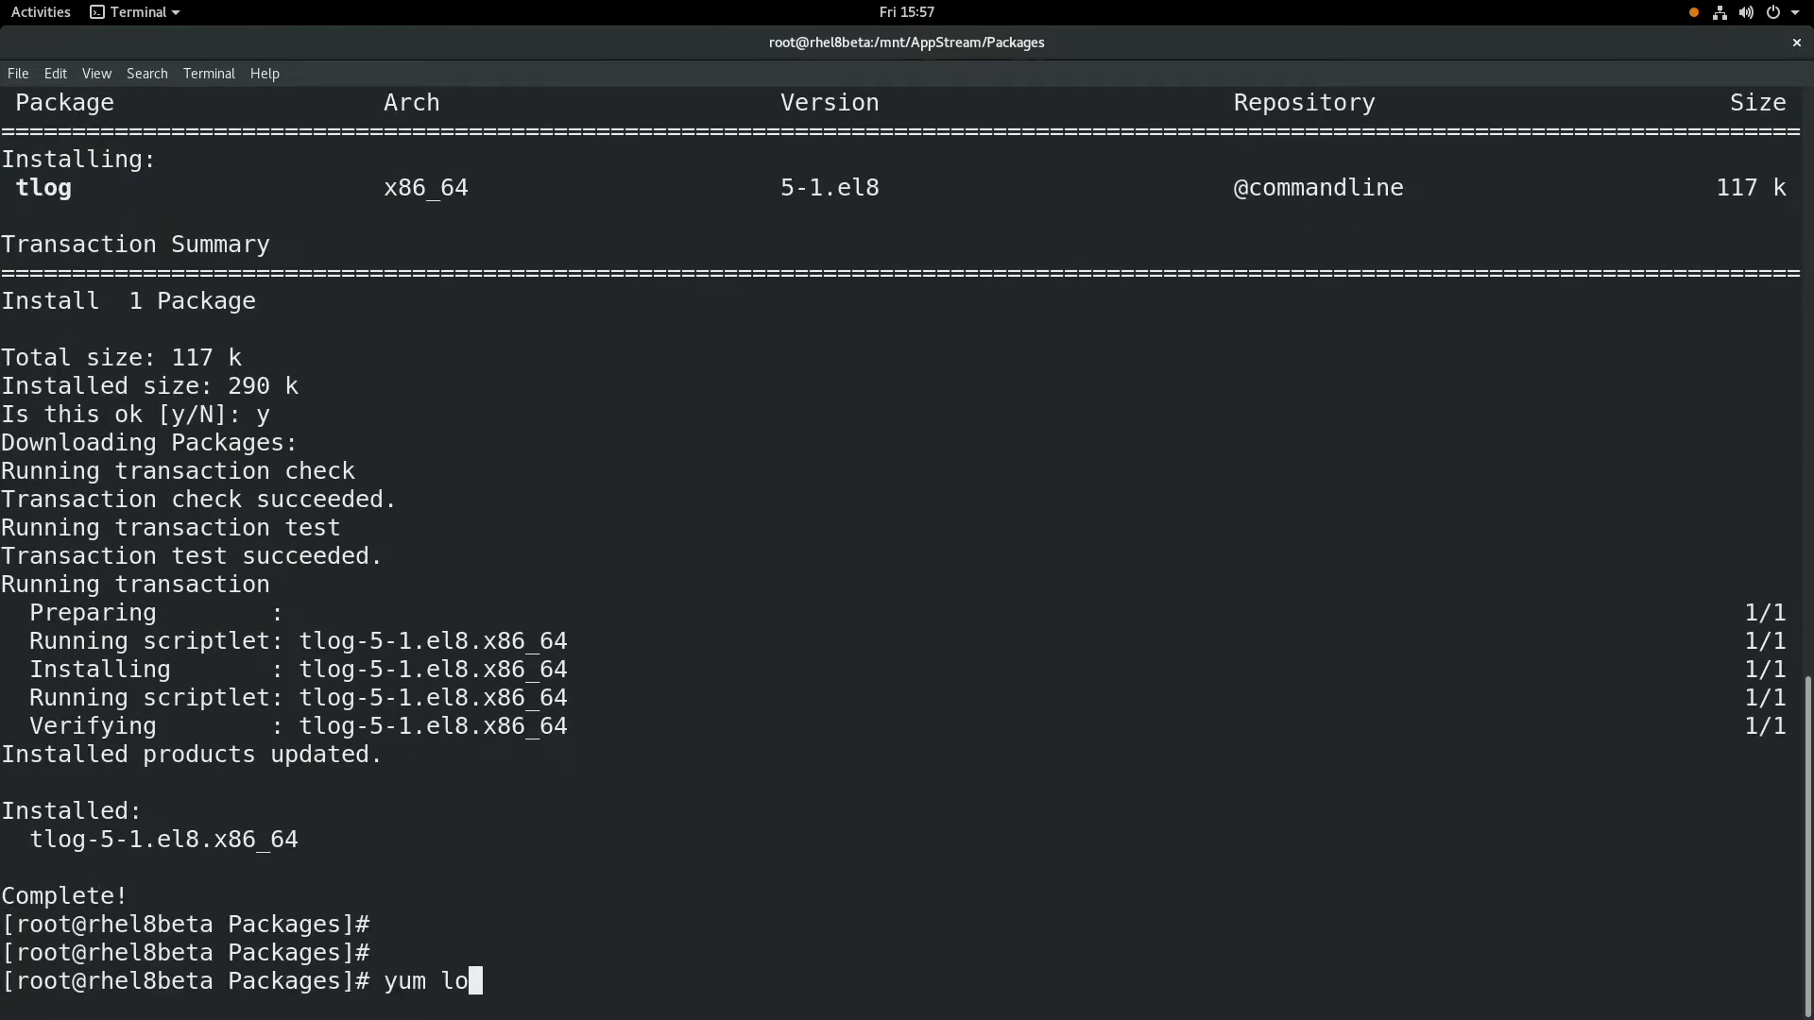
type("calinstall cockpit-ses")
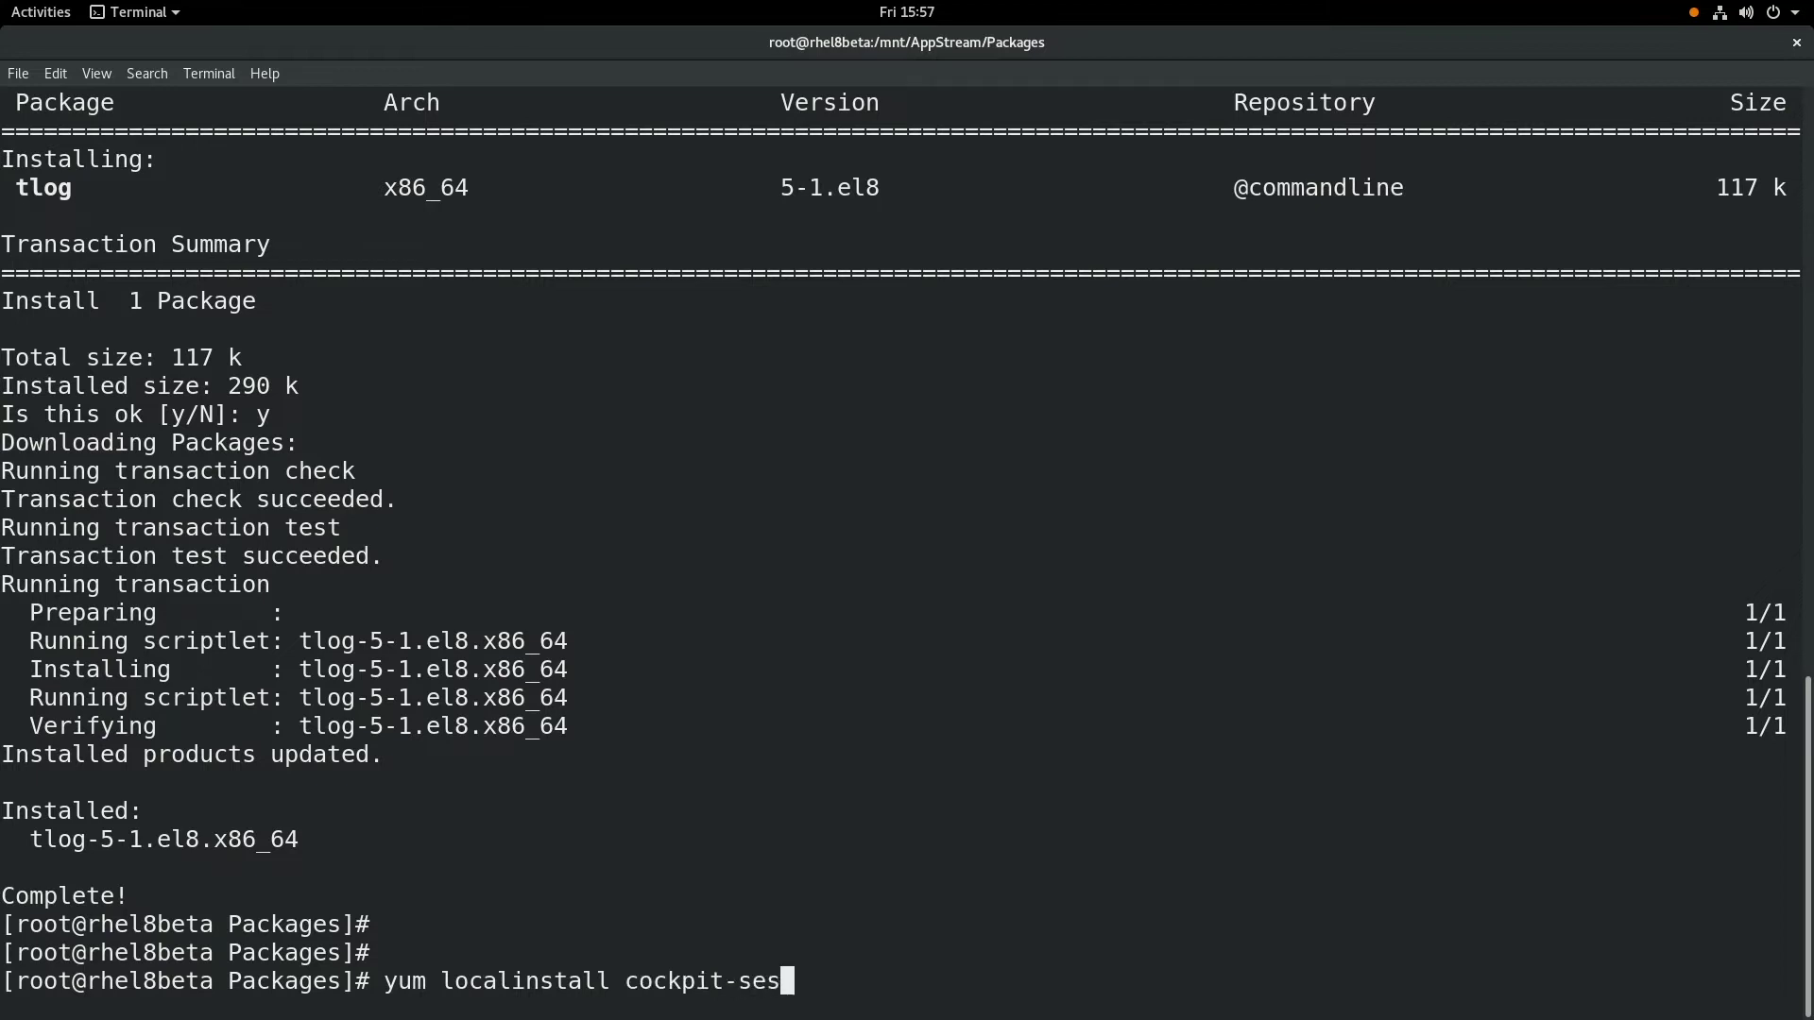
key("Tab")
key("Return")
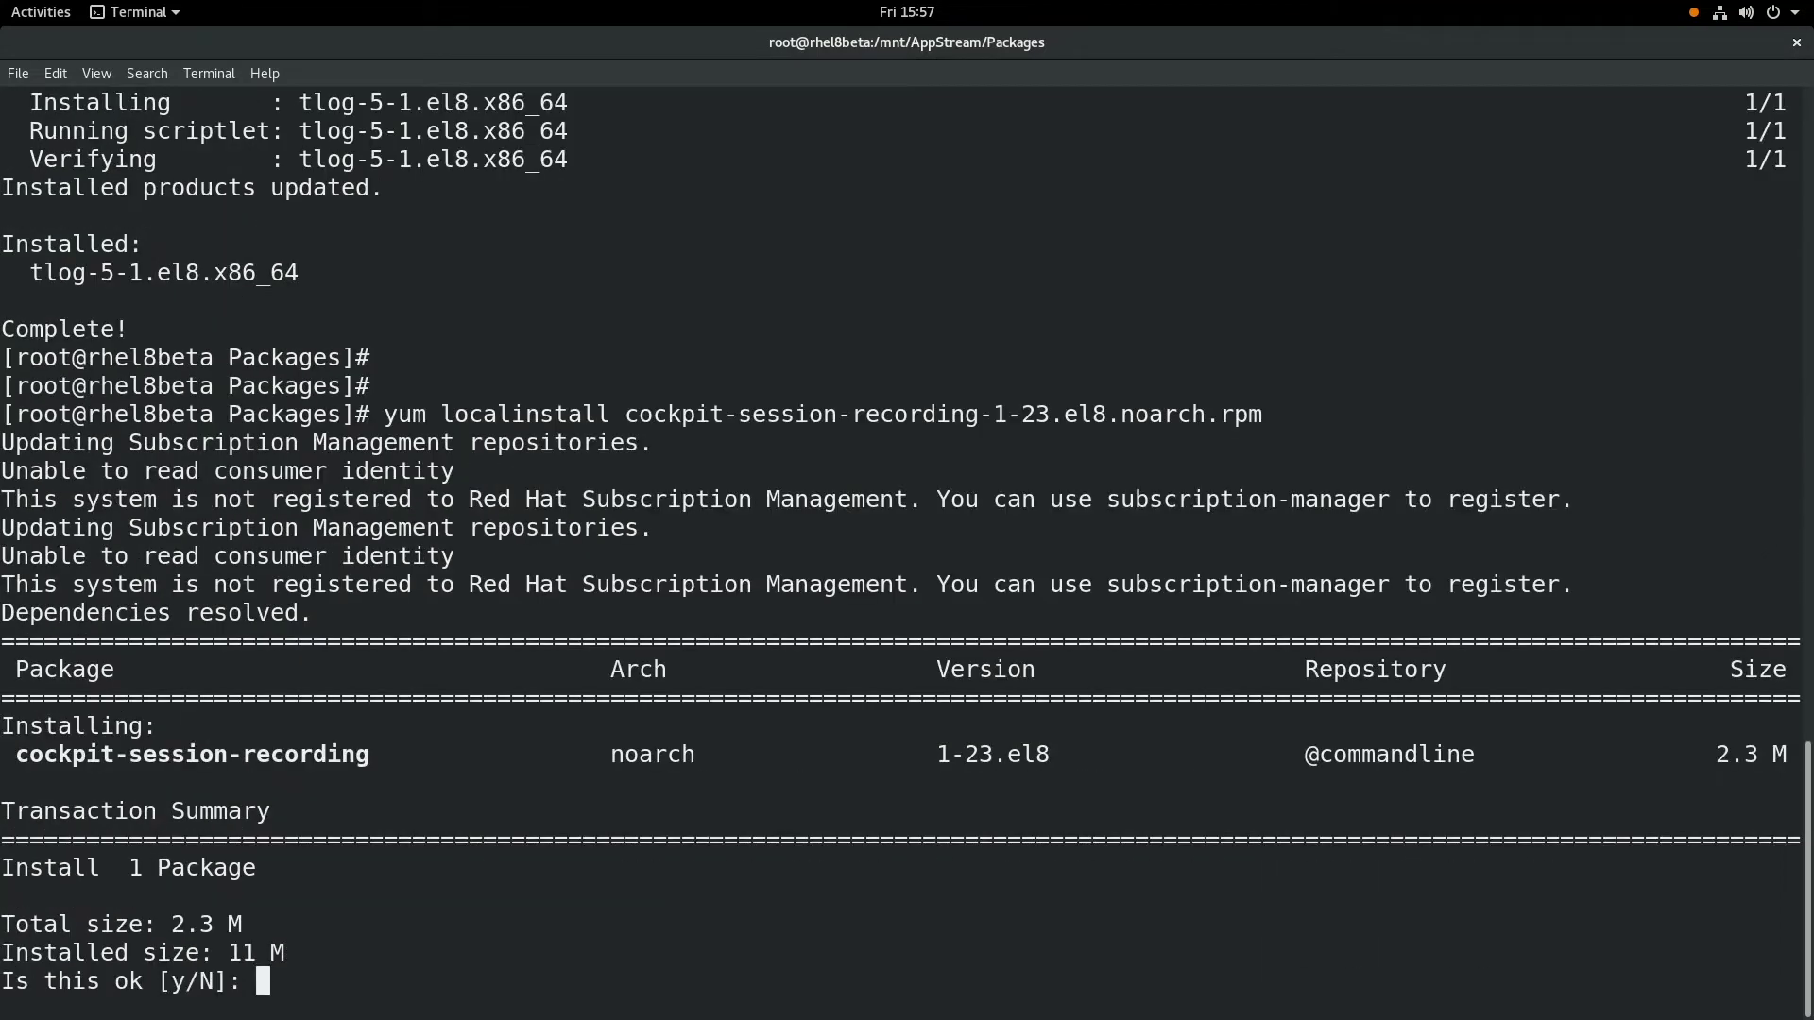
type("y")
key("Return")
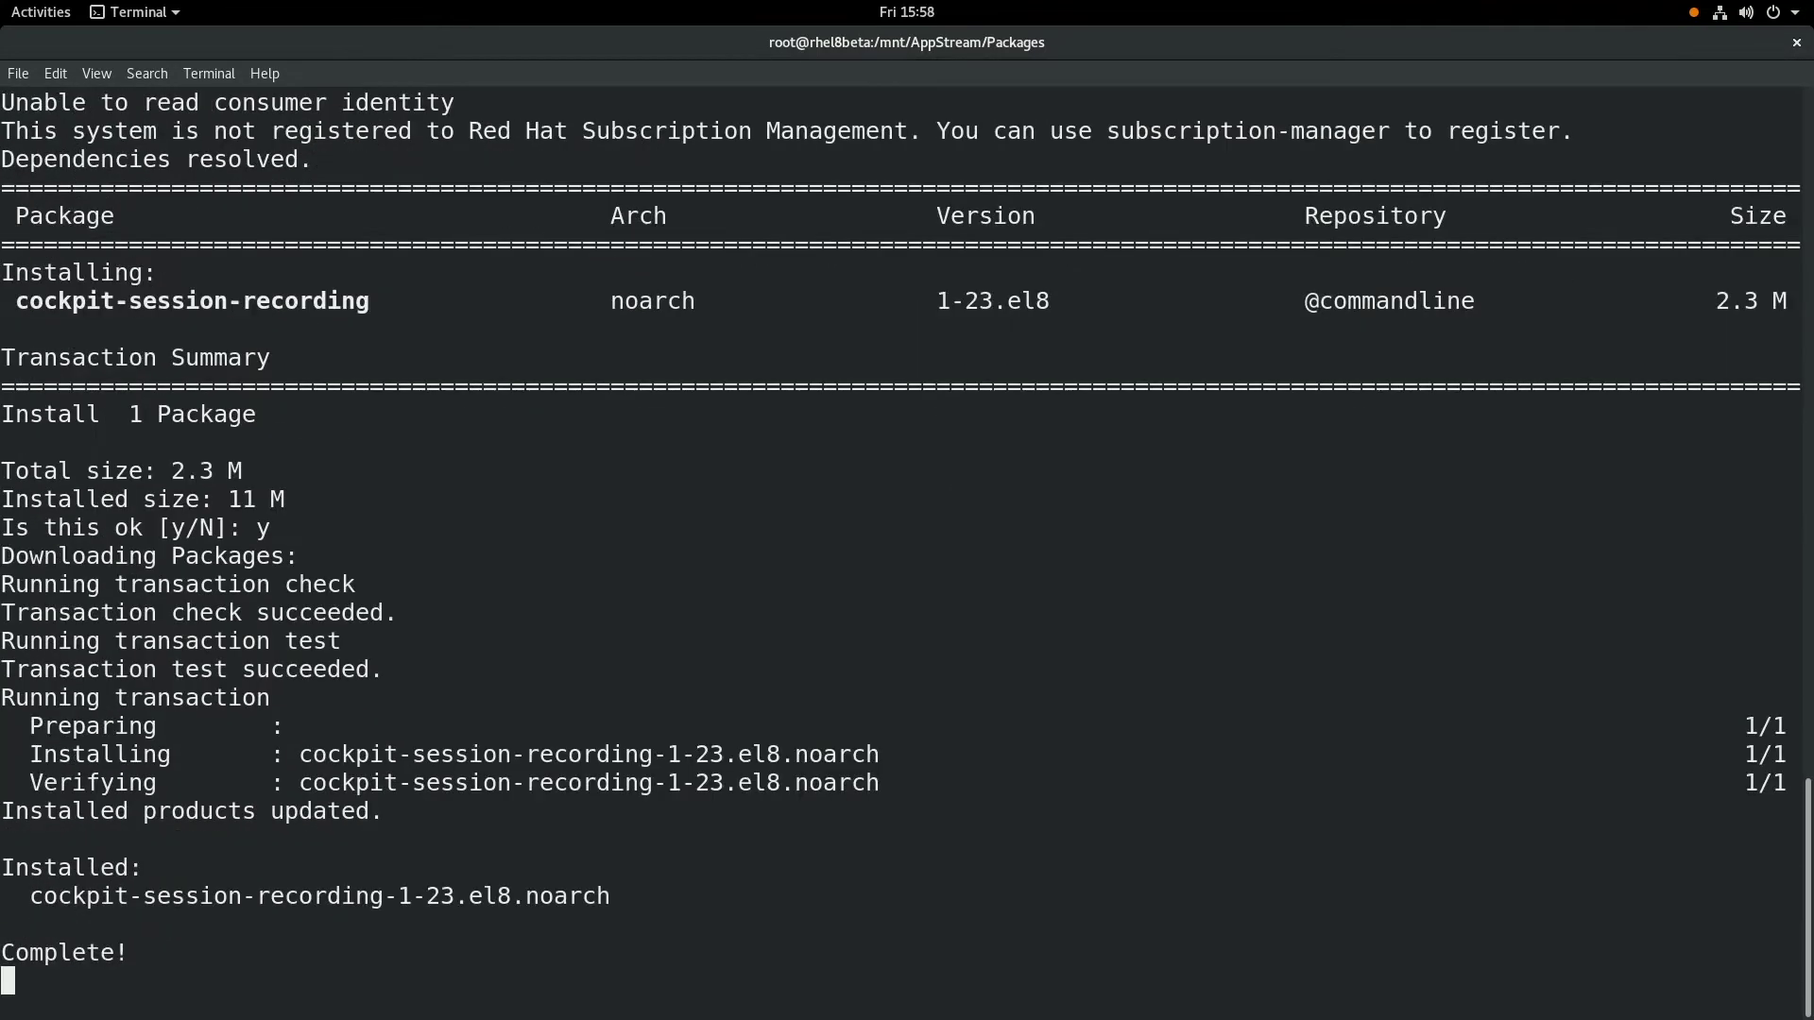
key("Return")
key("Return")
key("Return")
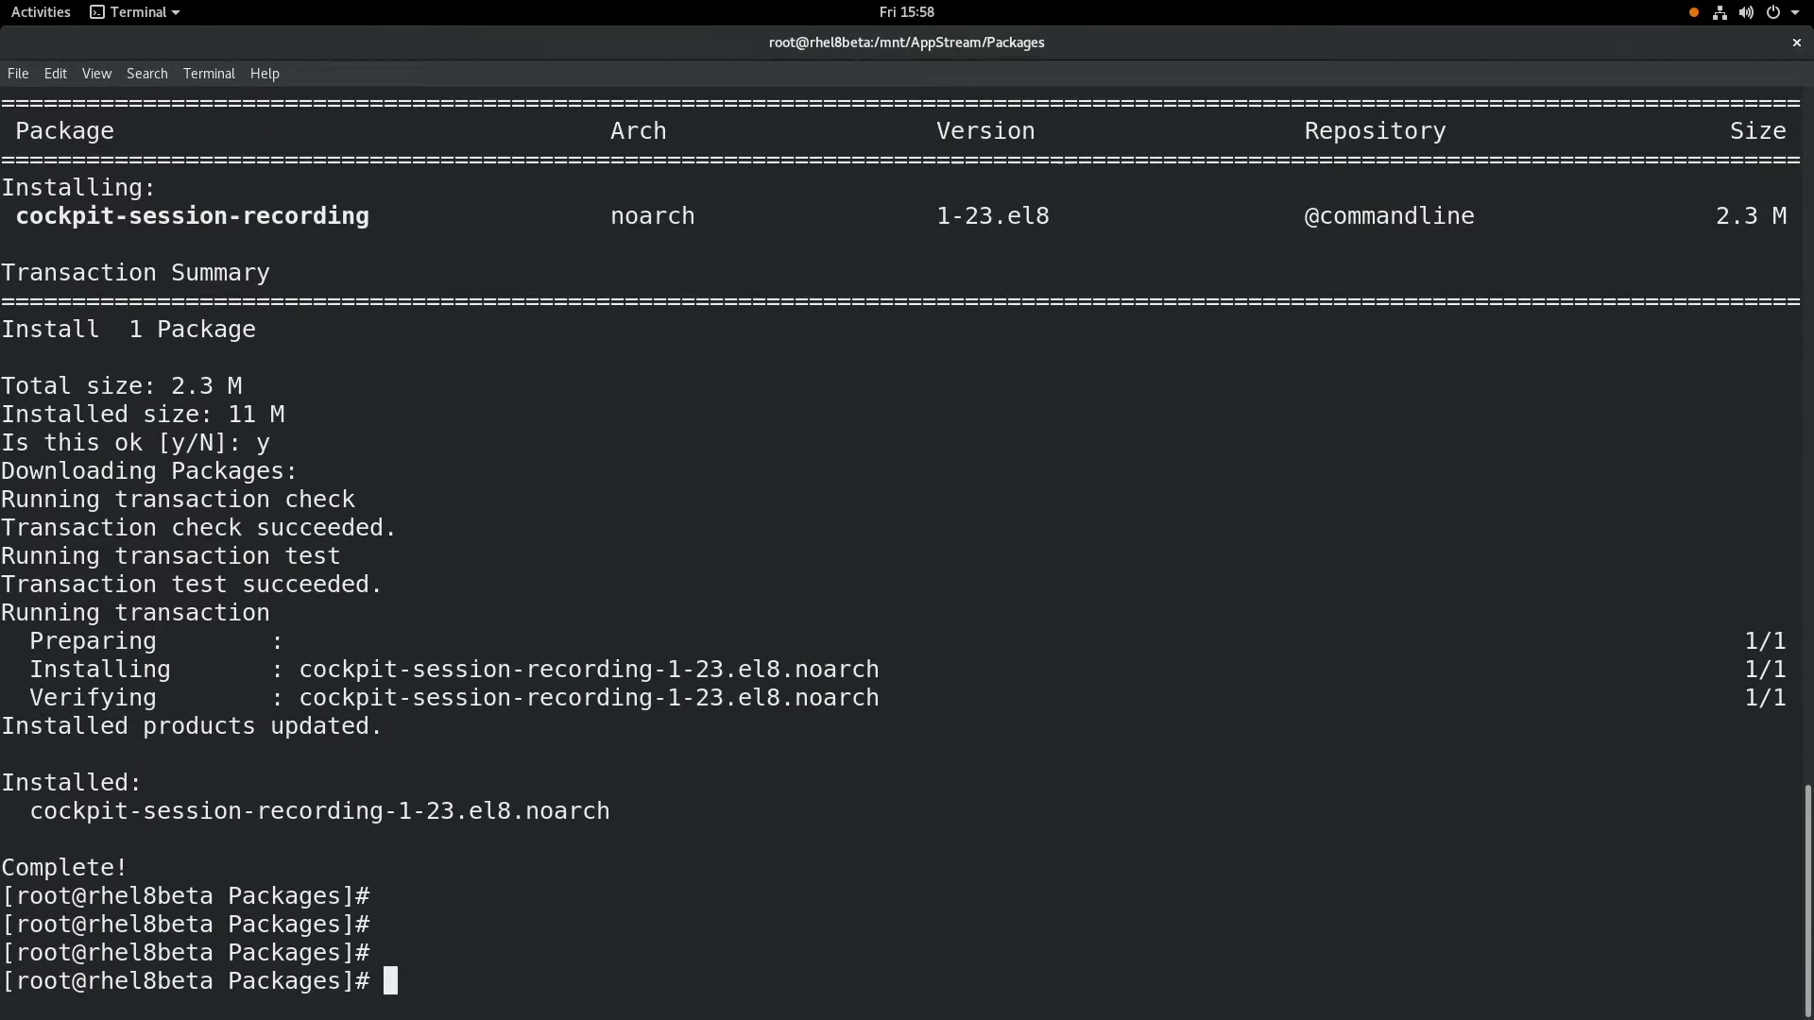
- Go to /etc/sssd and open a new sssd.conf in vi
type("cd /etc/")
key("Return")
key("Return")
key("Return")
key("Return")
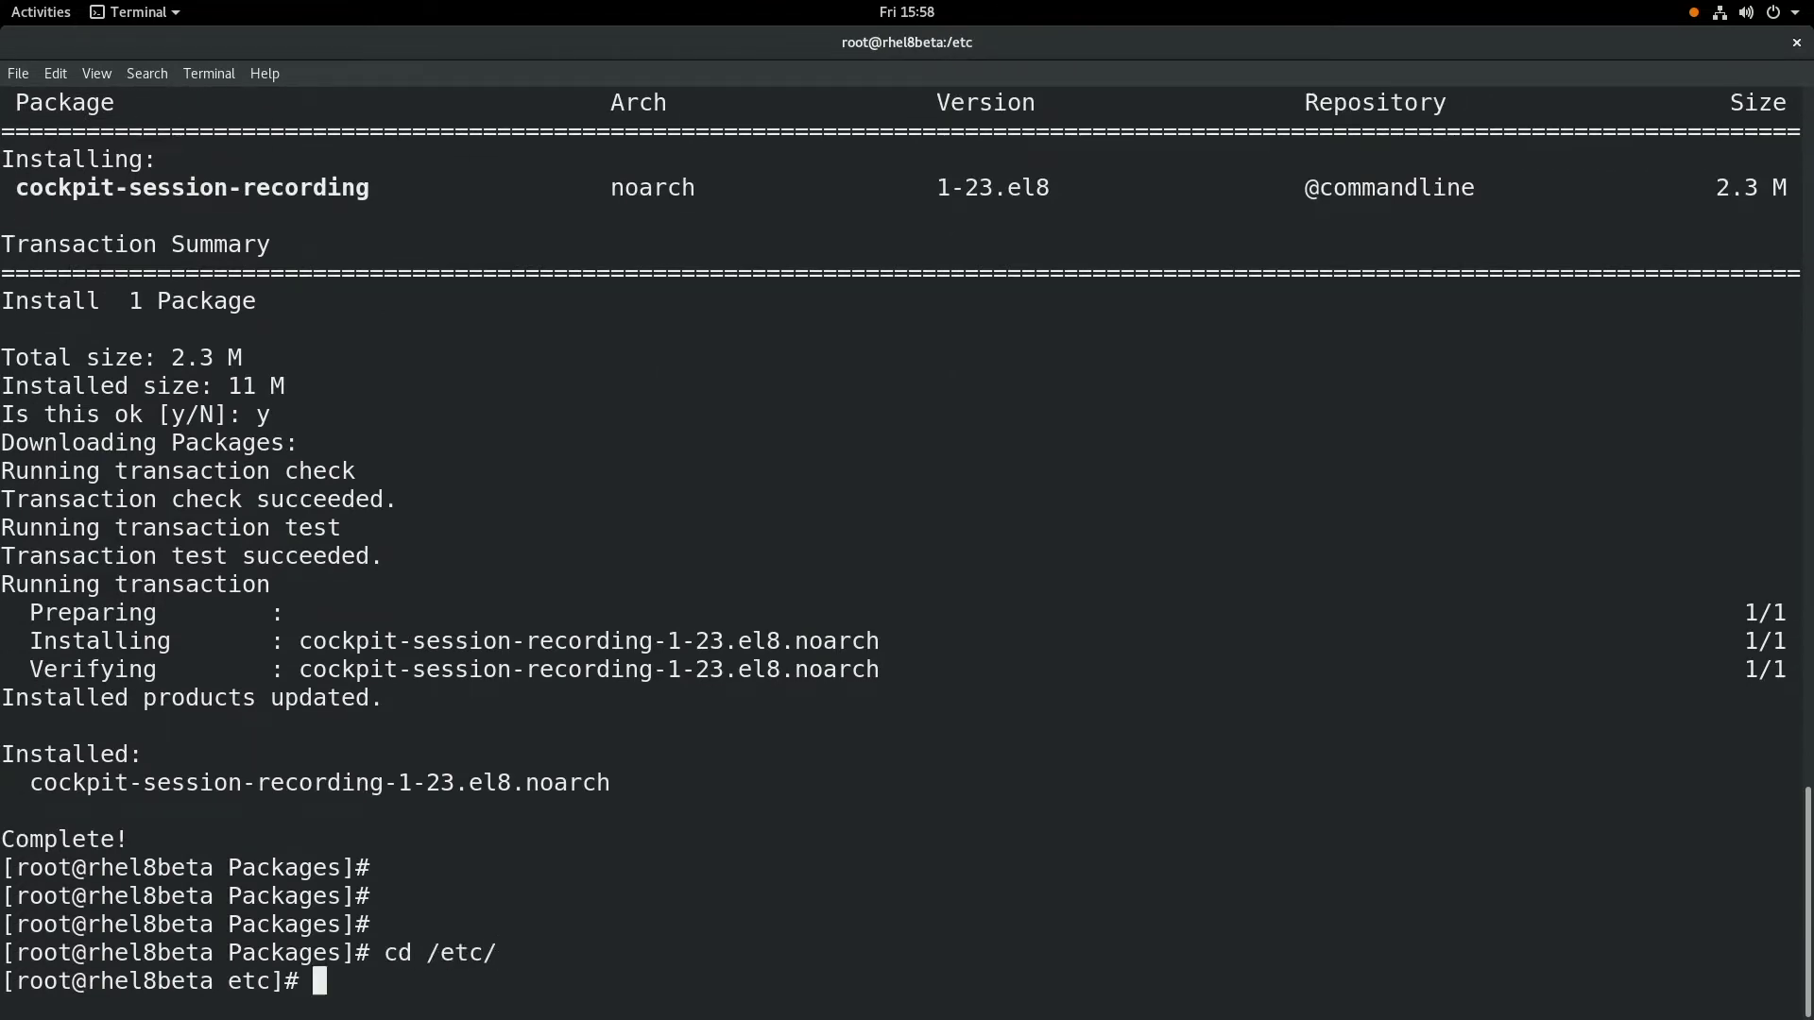
key("Return")
type("cd sssd")
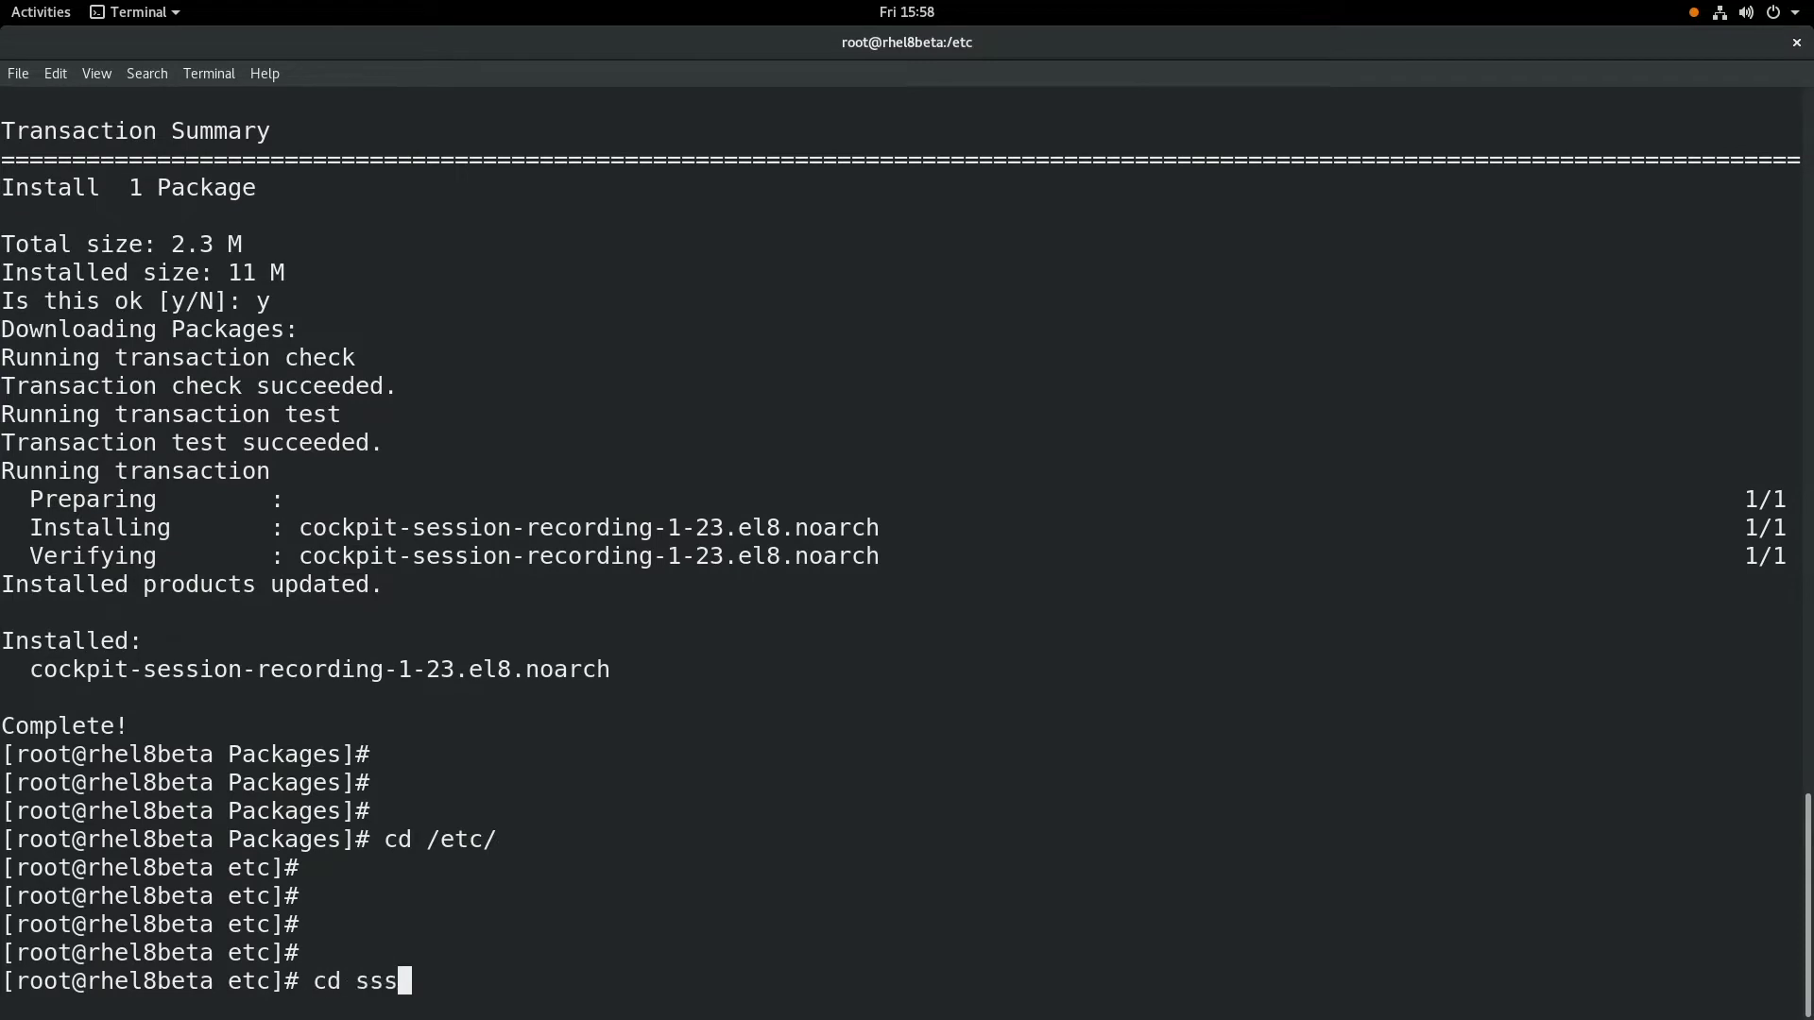
key("Return")
key("Return")
key("Return")
key("Return")
type("vi ")
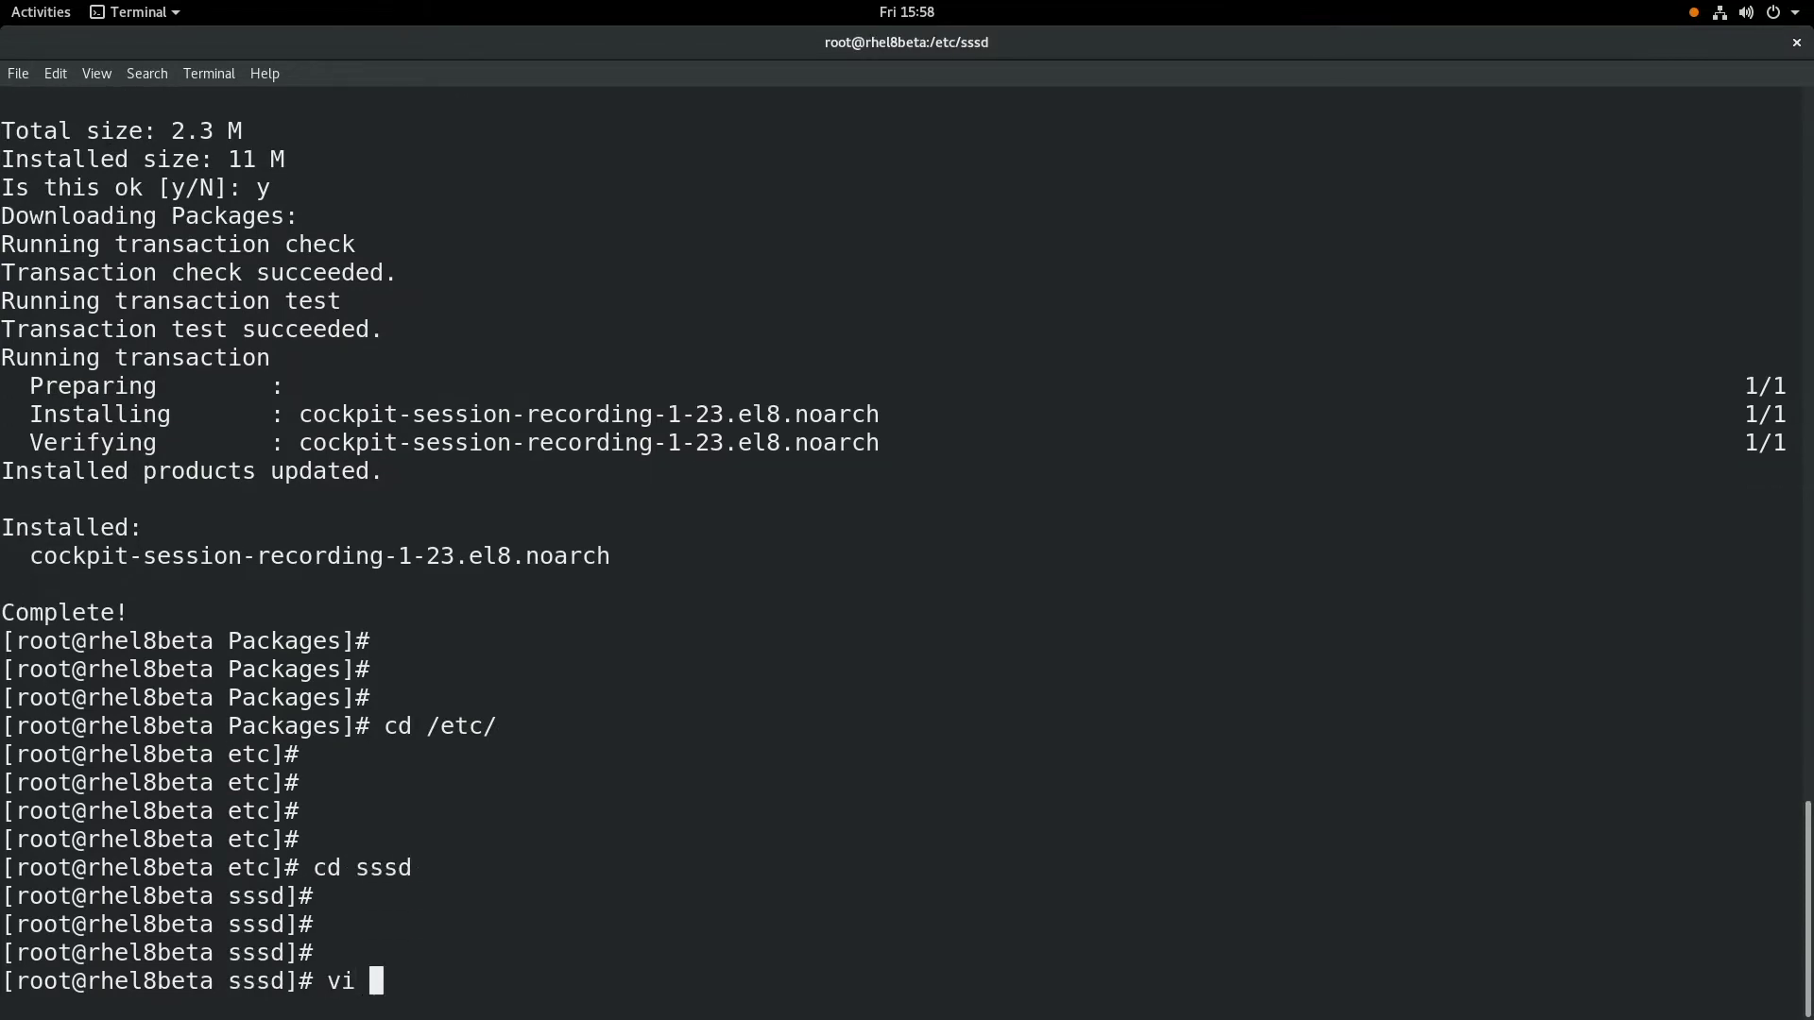
type("sssd.conf")
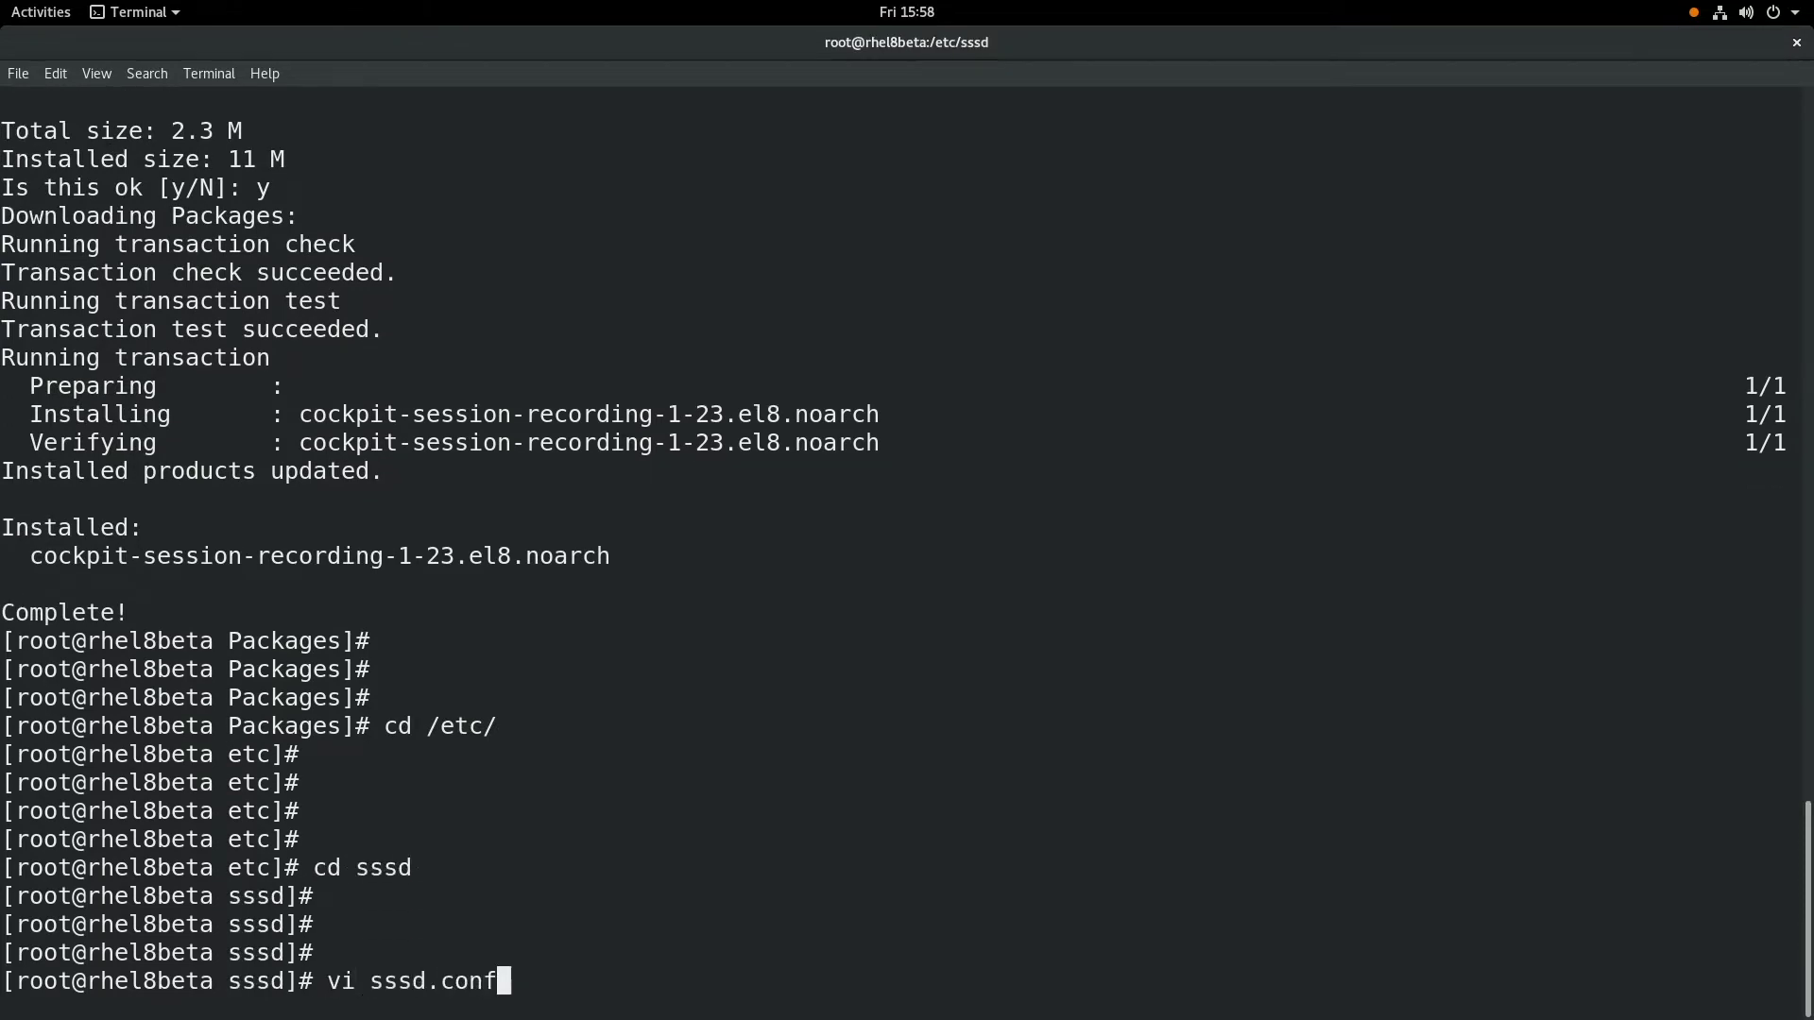
key("Return")
- Add a [domain/local] section with id_provider = files
type("i")
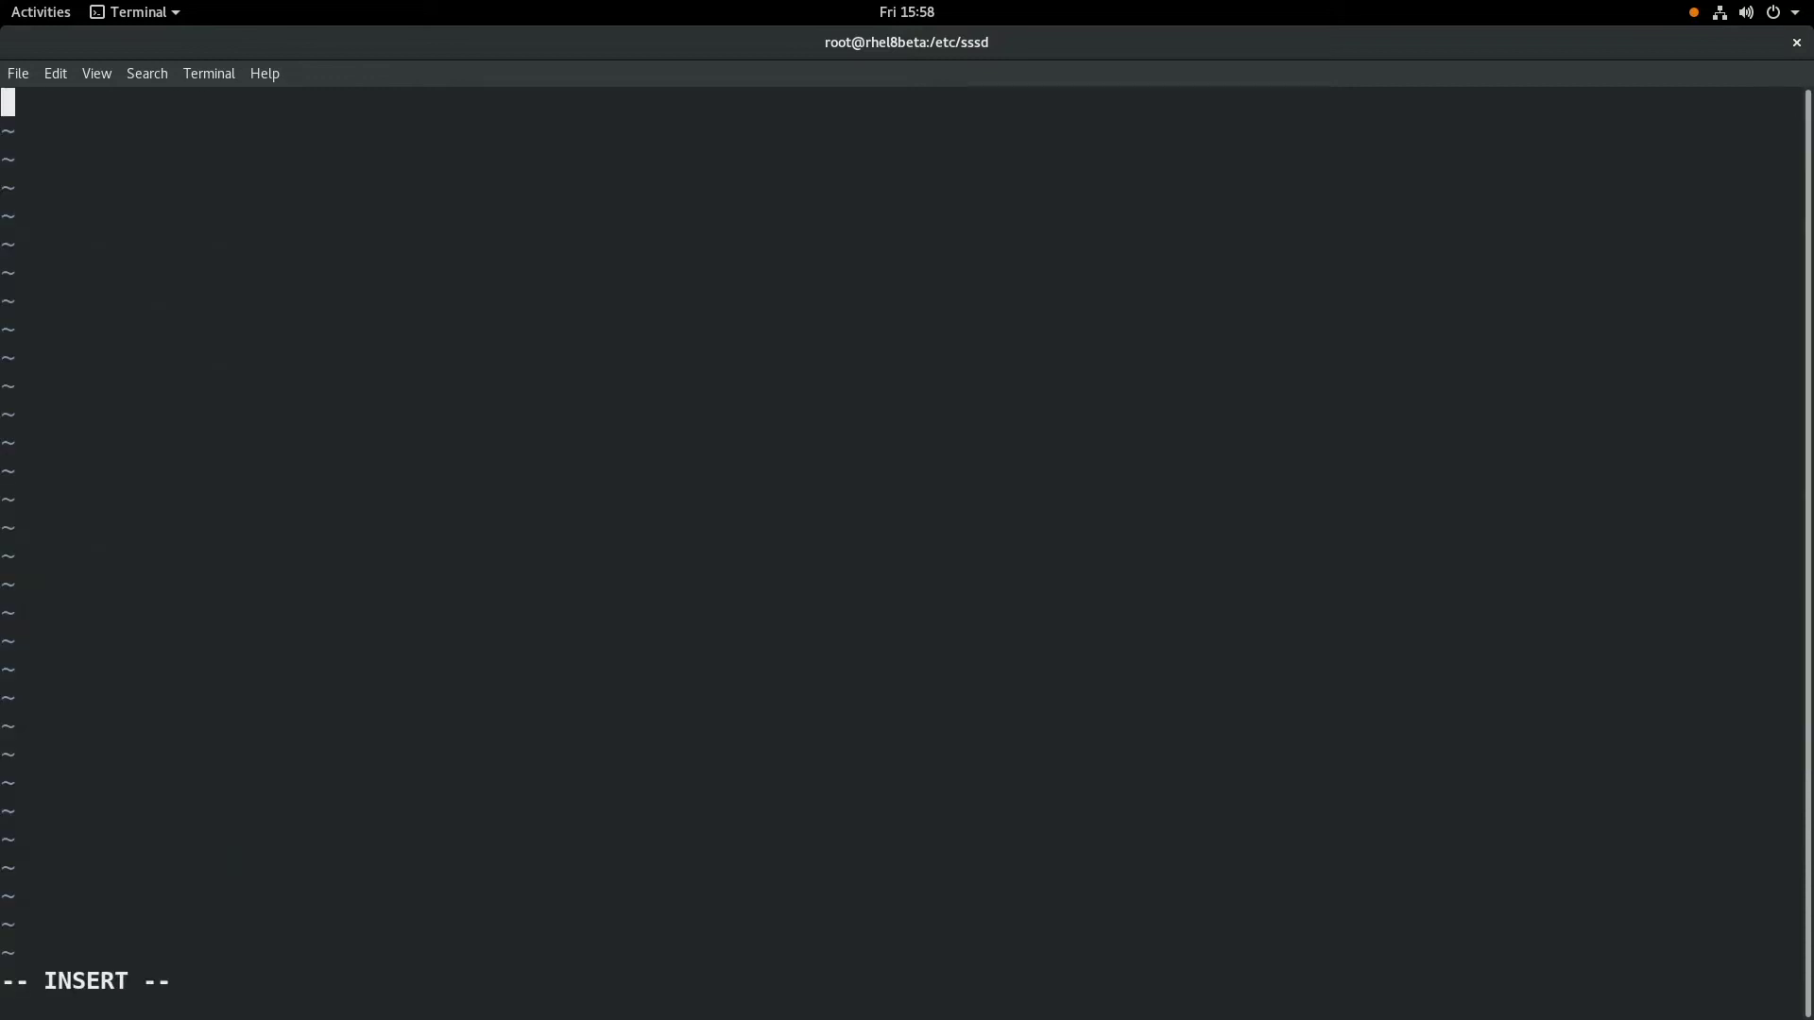
type("[domain")
type("=lo")
key("BackSpace")
key("BackSpace")
key("BackSpace")
key("BackSpace")
type("/")
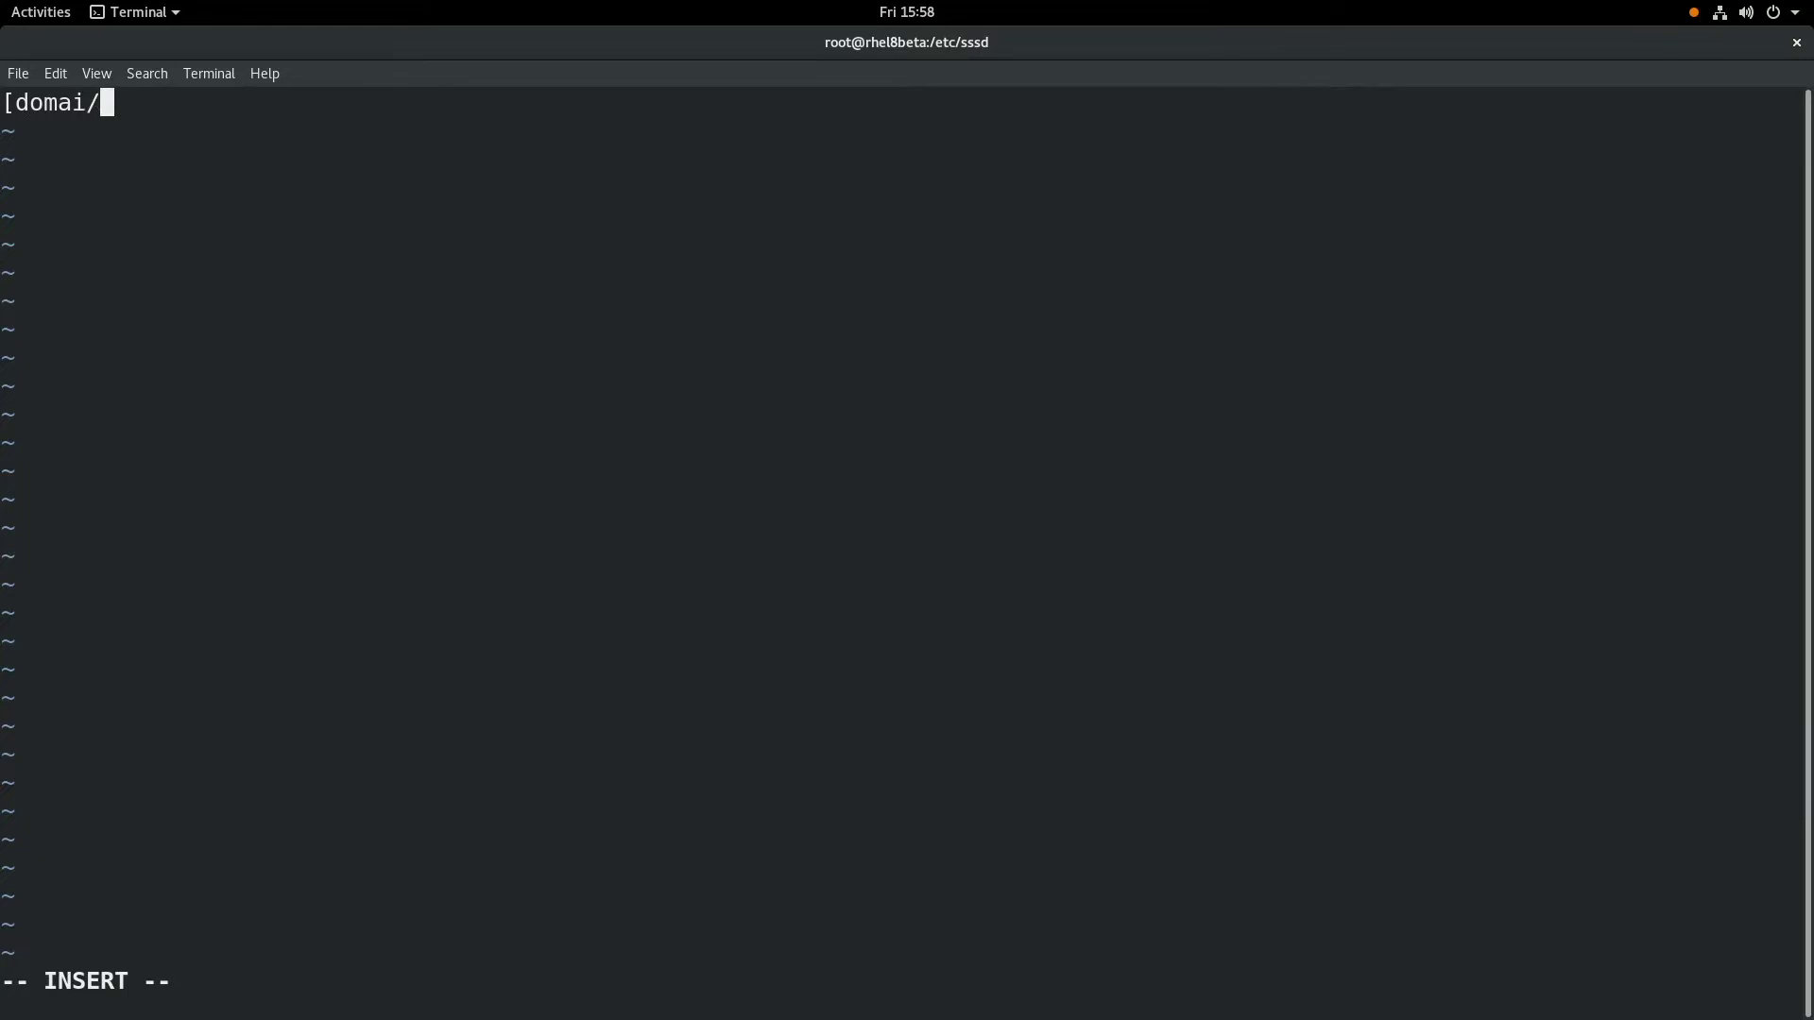
key("BackSpace")
type("n/local]")
key("Return")
type("id_provider =")
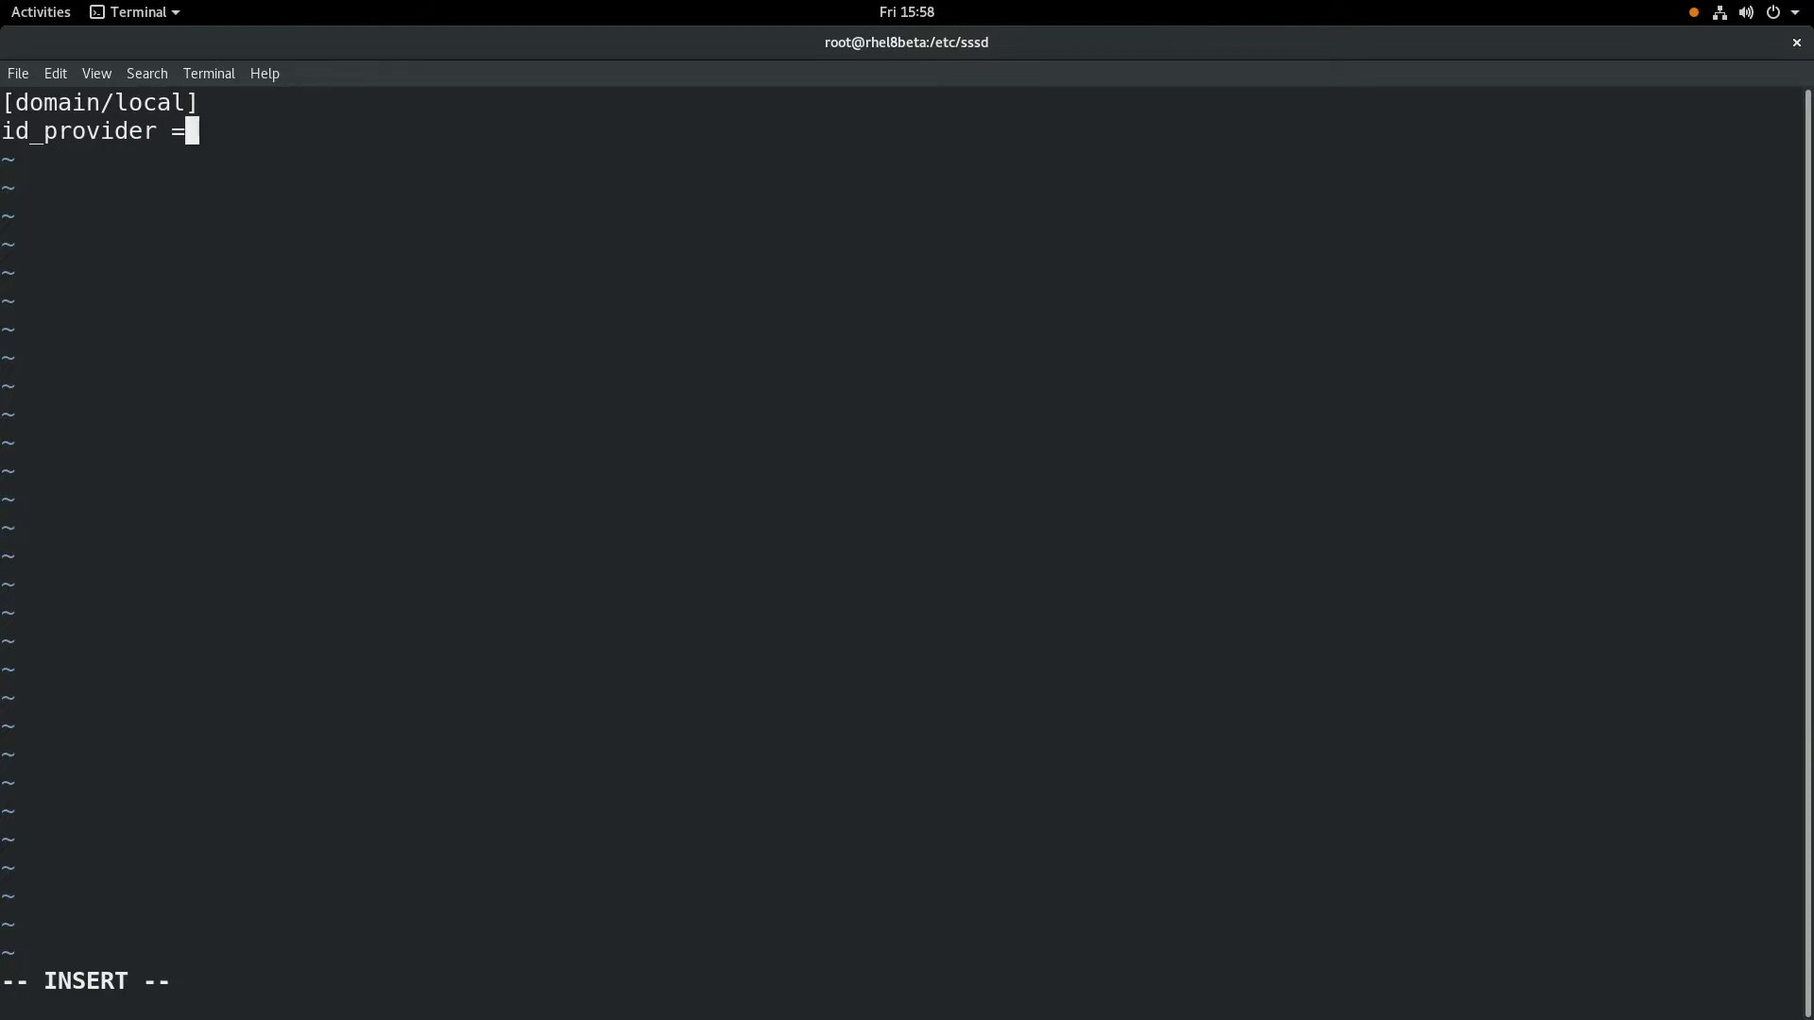
type(" files")
key("Return")
key("Return")
- Add an [sssd] section with domains = local and services = nss, pam, ssh, sudo
type("[ss")
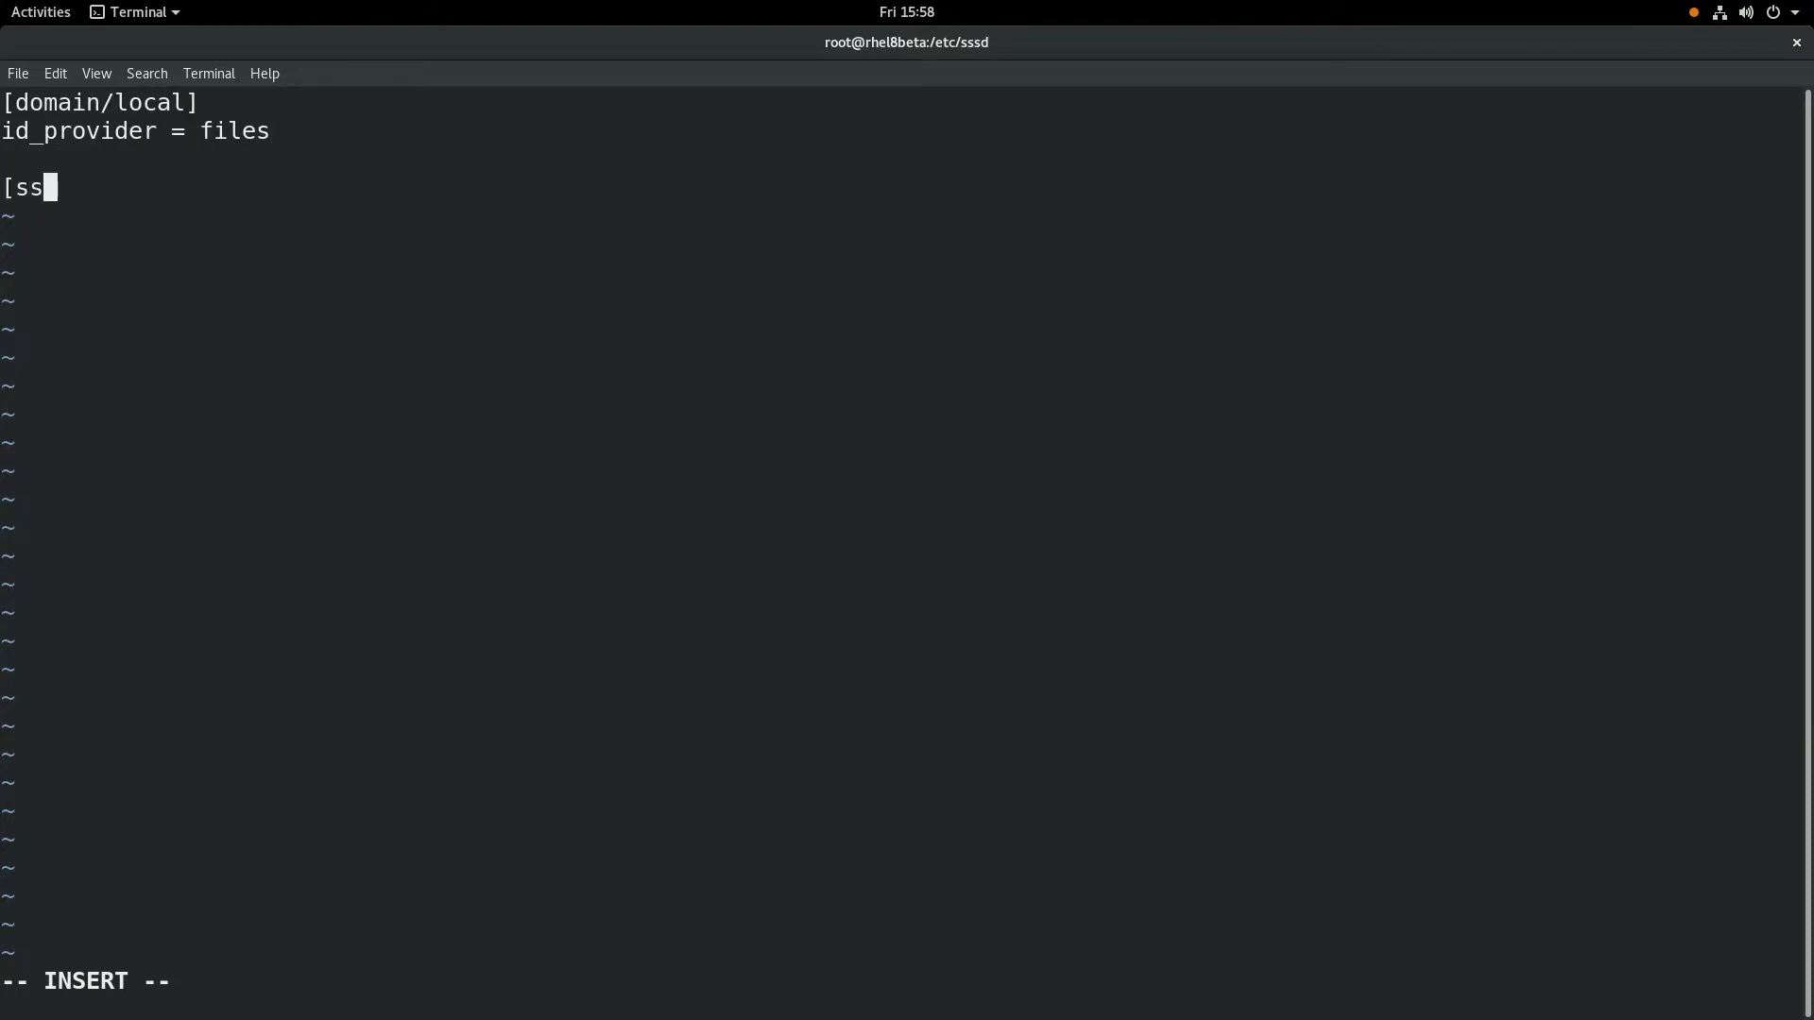
type("sd]")
key("Return")
type("domains")
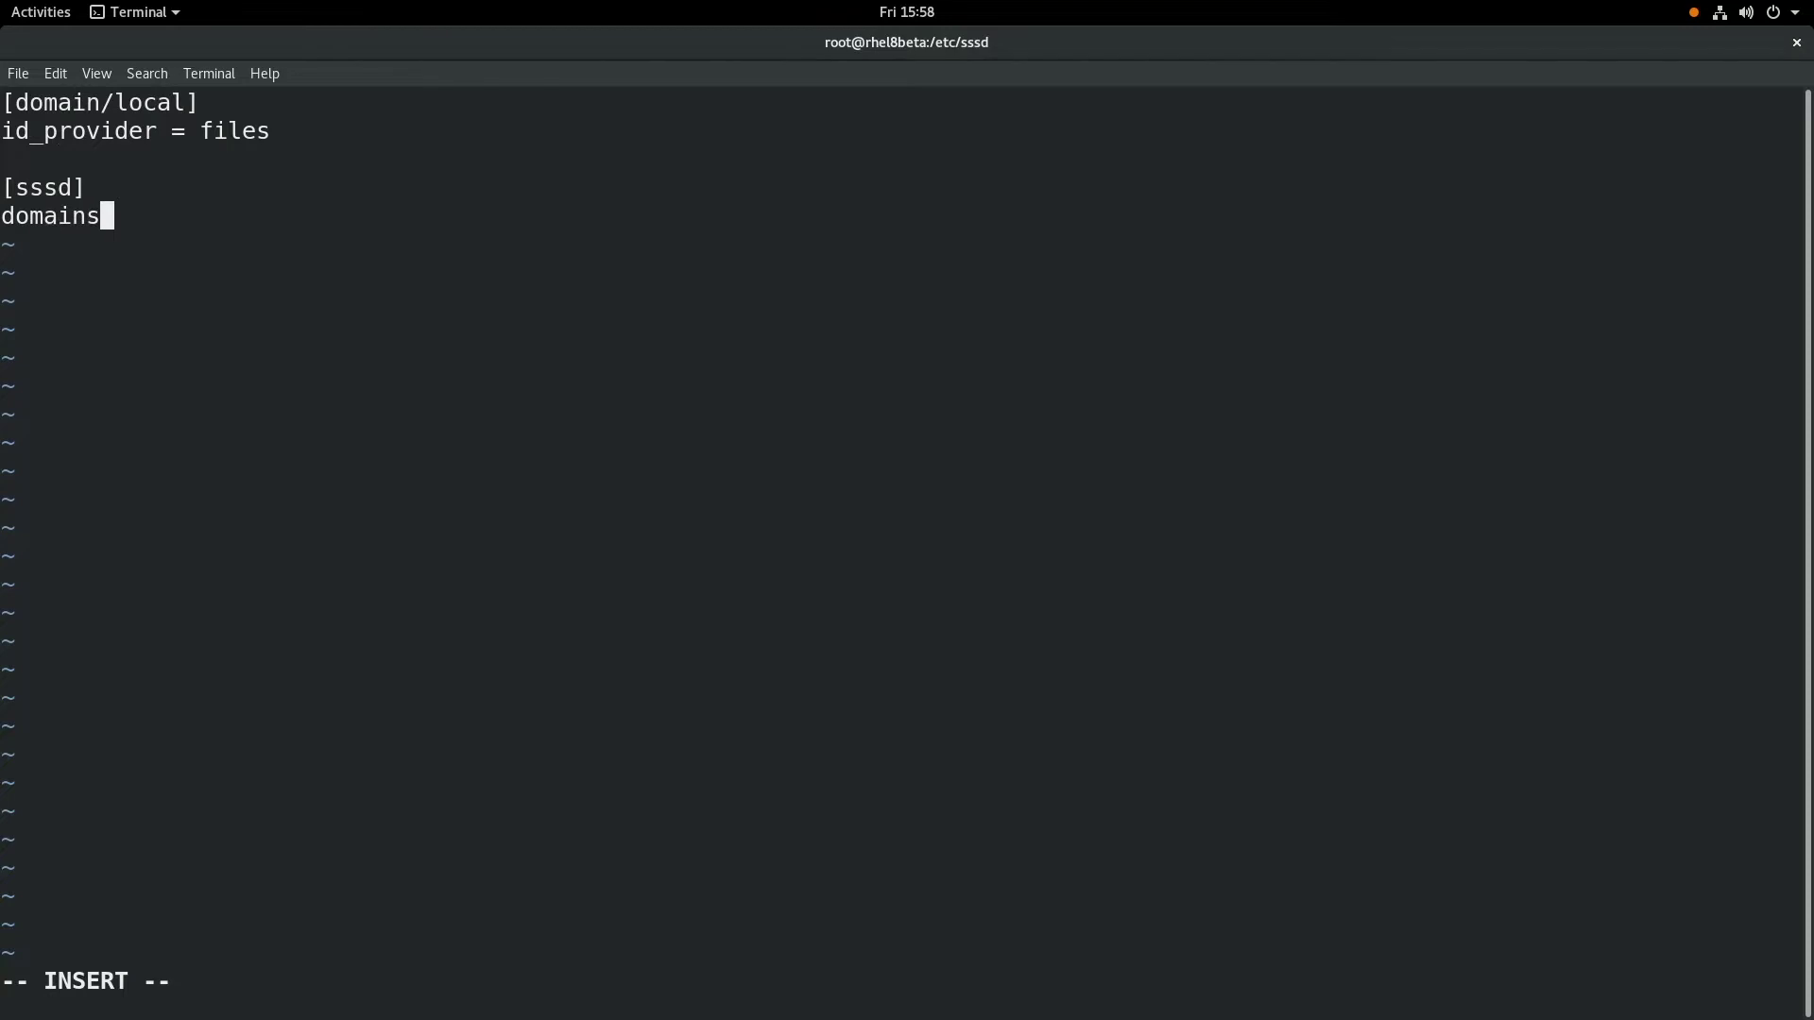
type(" = local")
key("Return")
type("services = nss,")
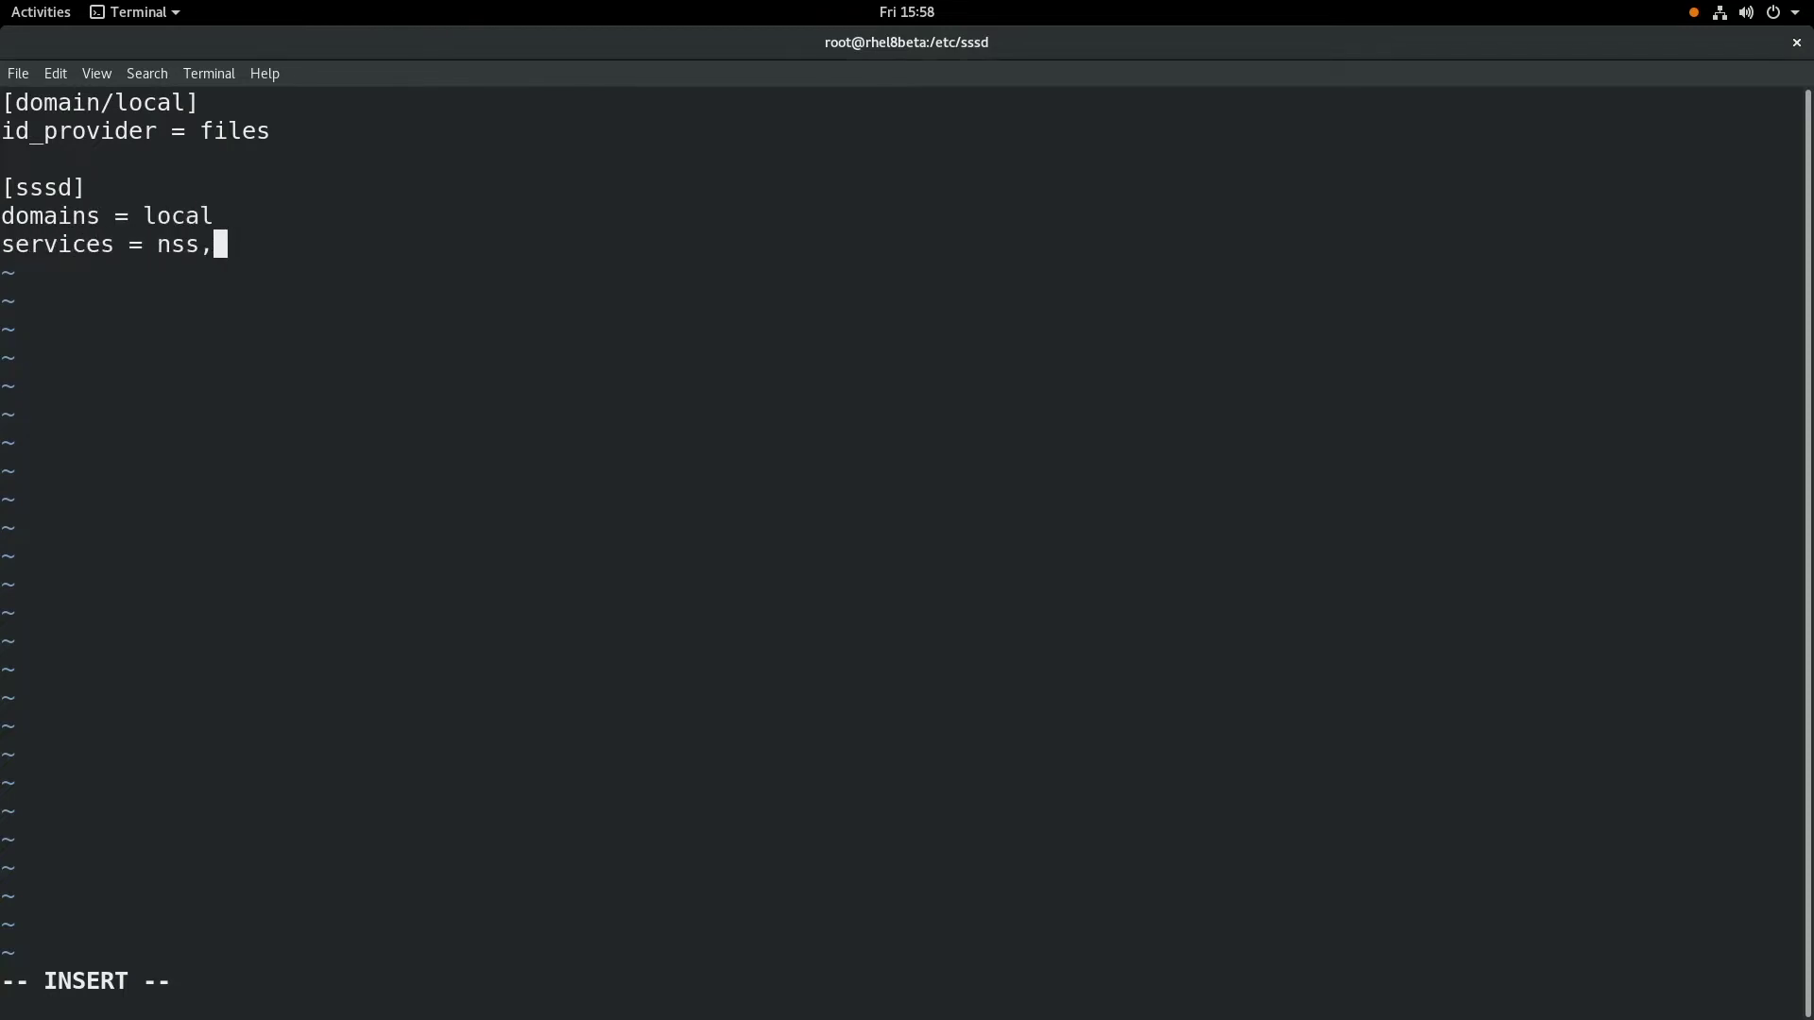
type(" pam, ssh, sudo")
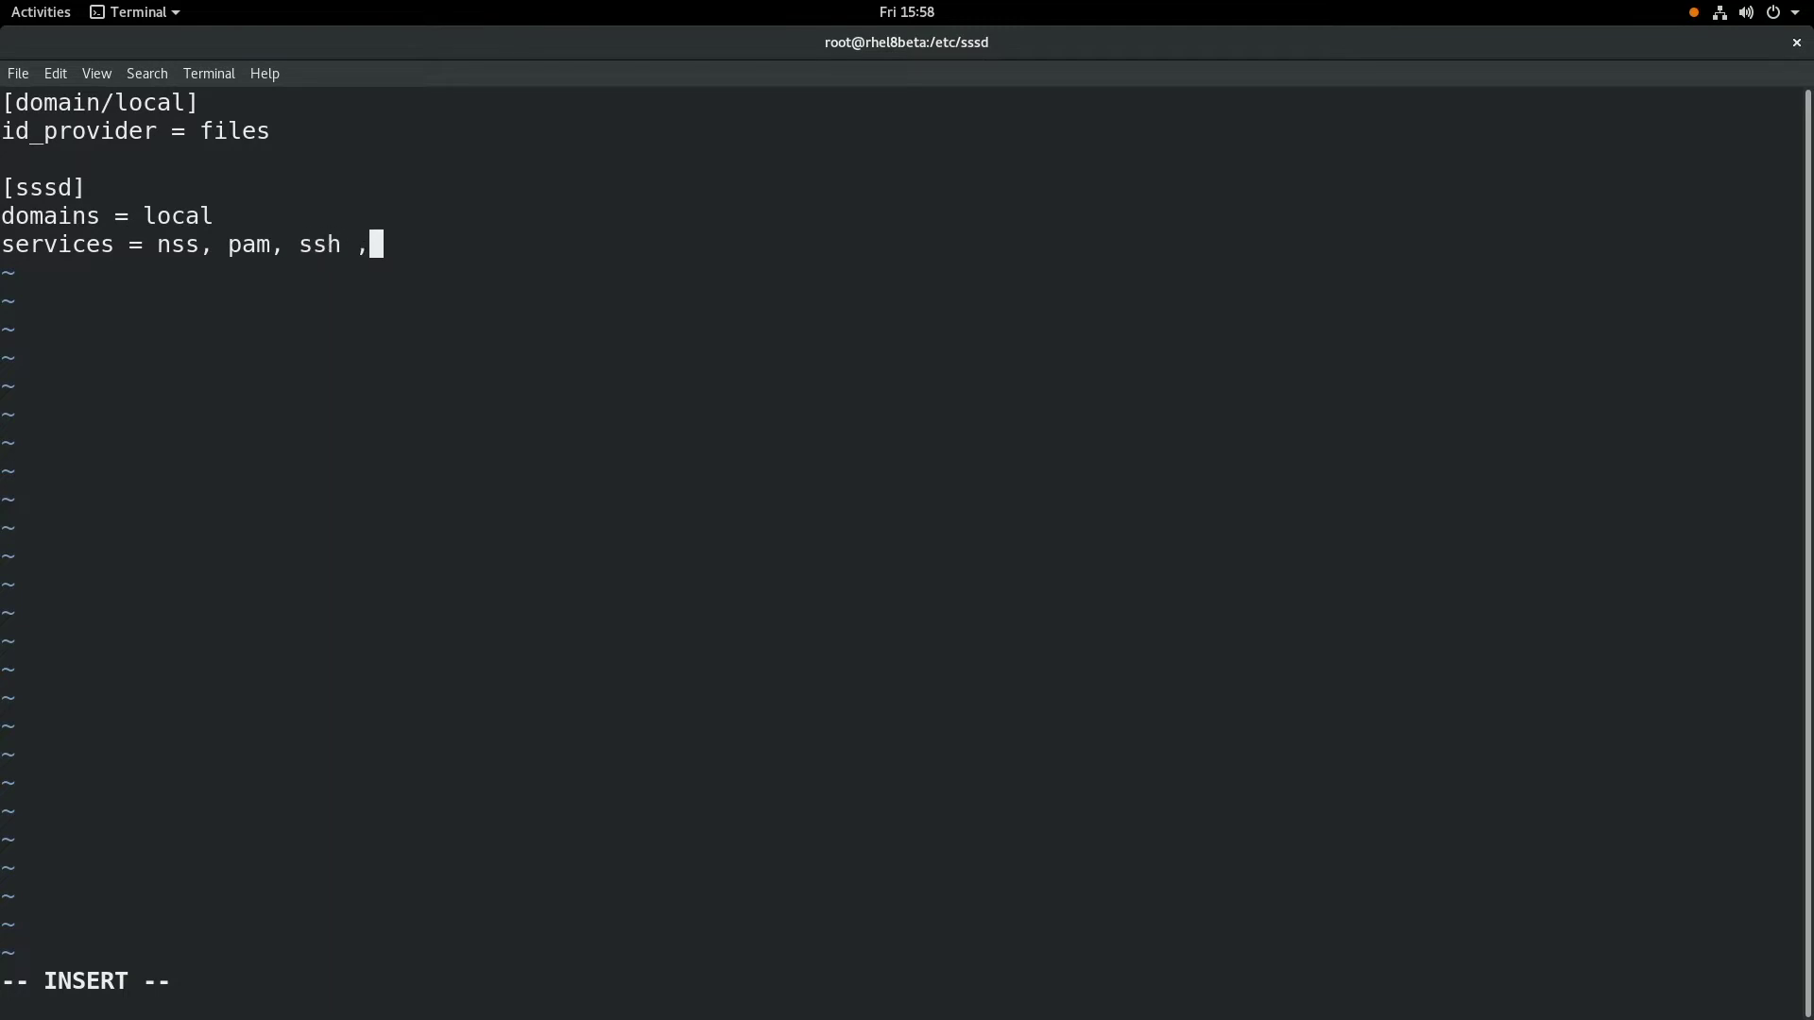
- Save and quit sssd.conf with :wq, then enter chmod 600 sssd.conf
key("Escape")
type(":wq")
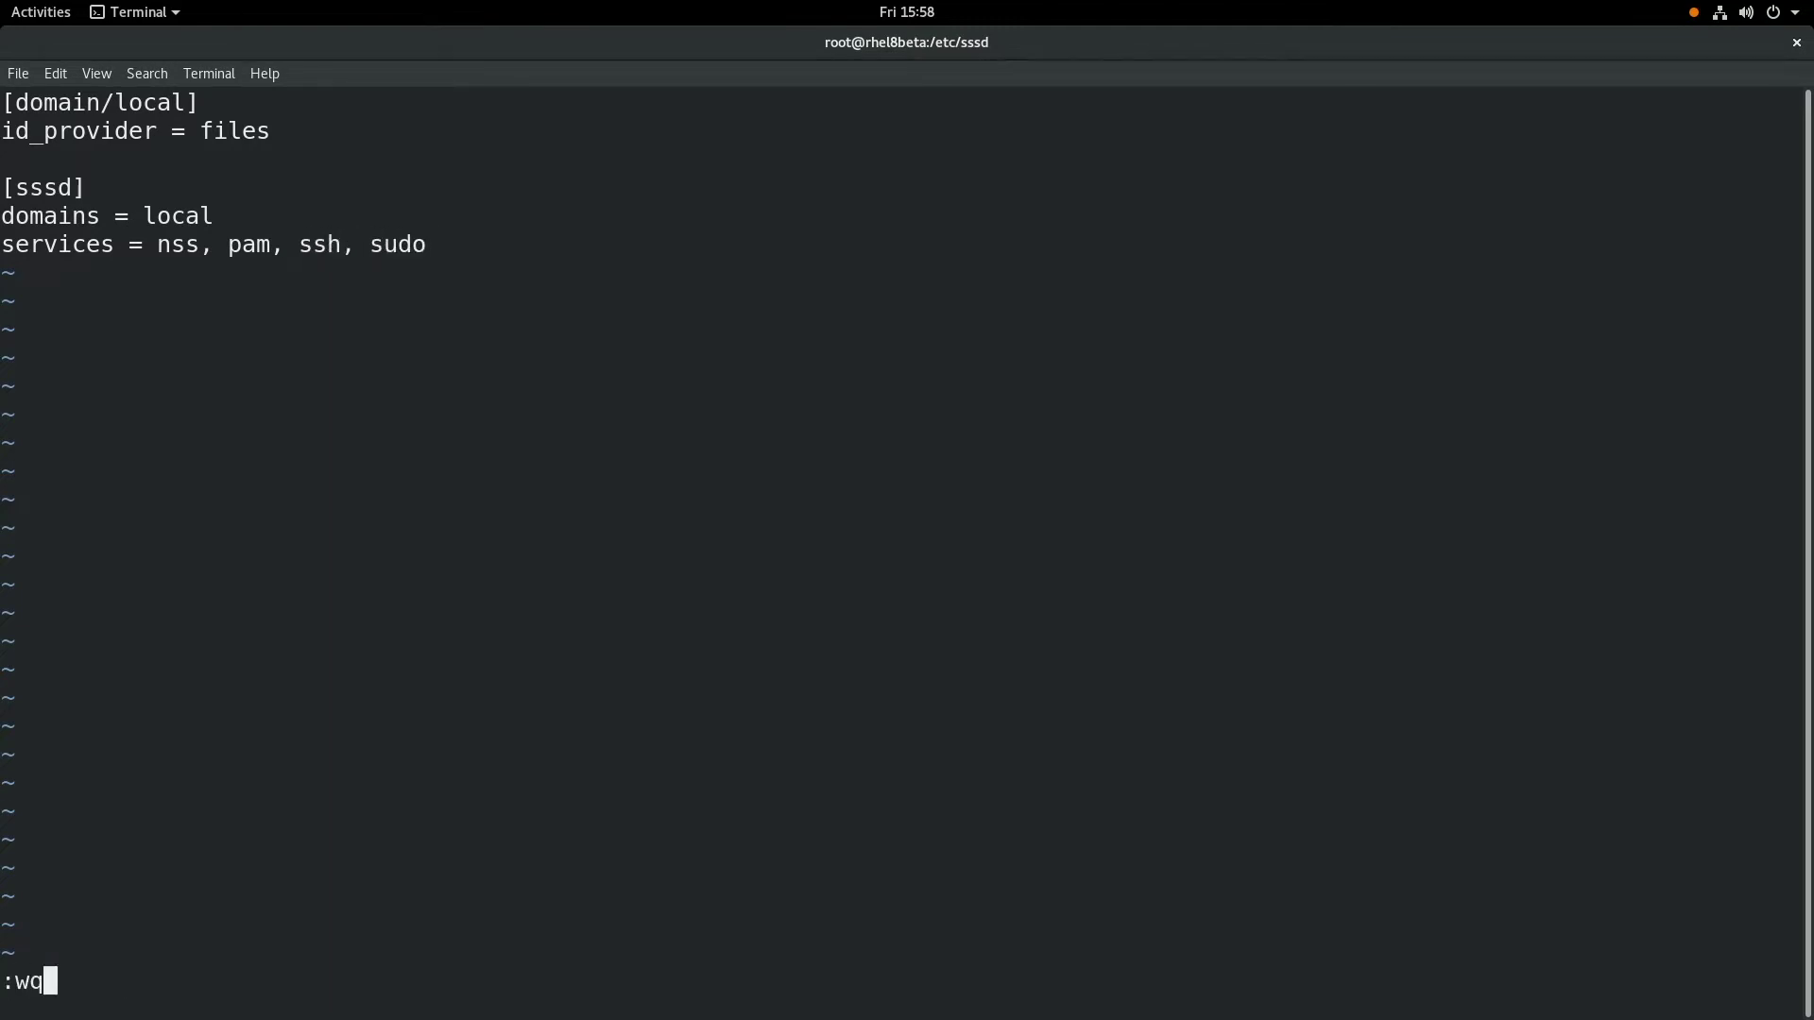
key("Return")
key("Return")
key("Return")
type("chmod 600 ")
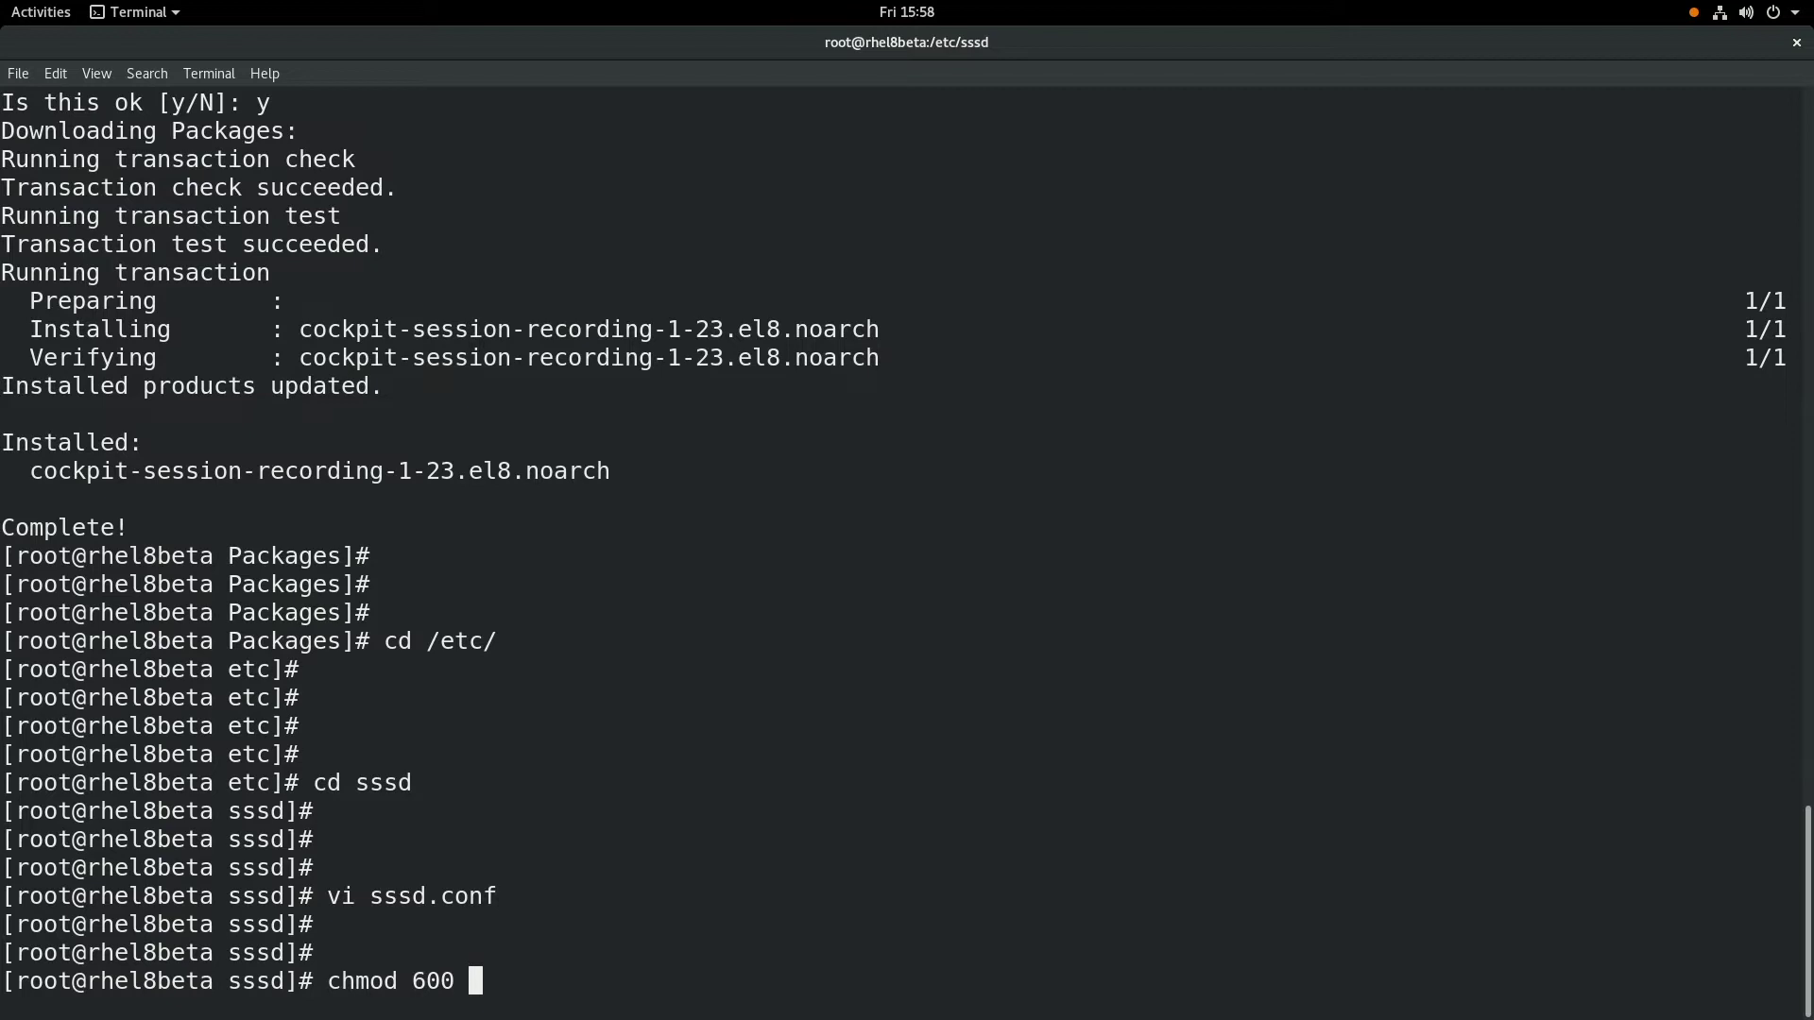
type("sssd.conf")
key("Return")
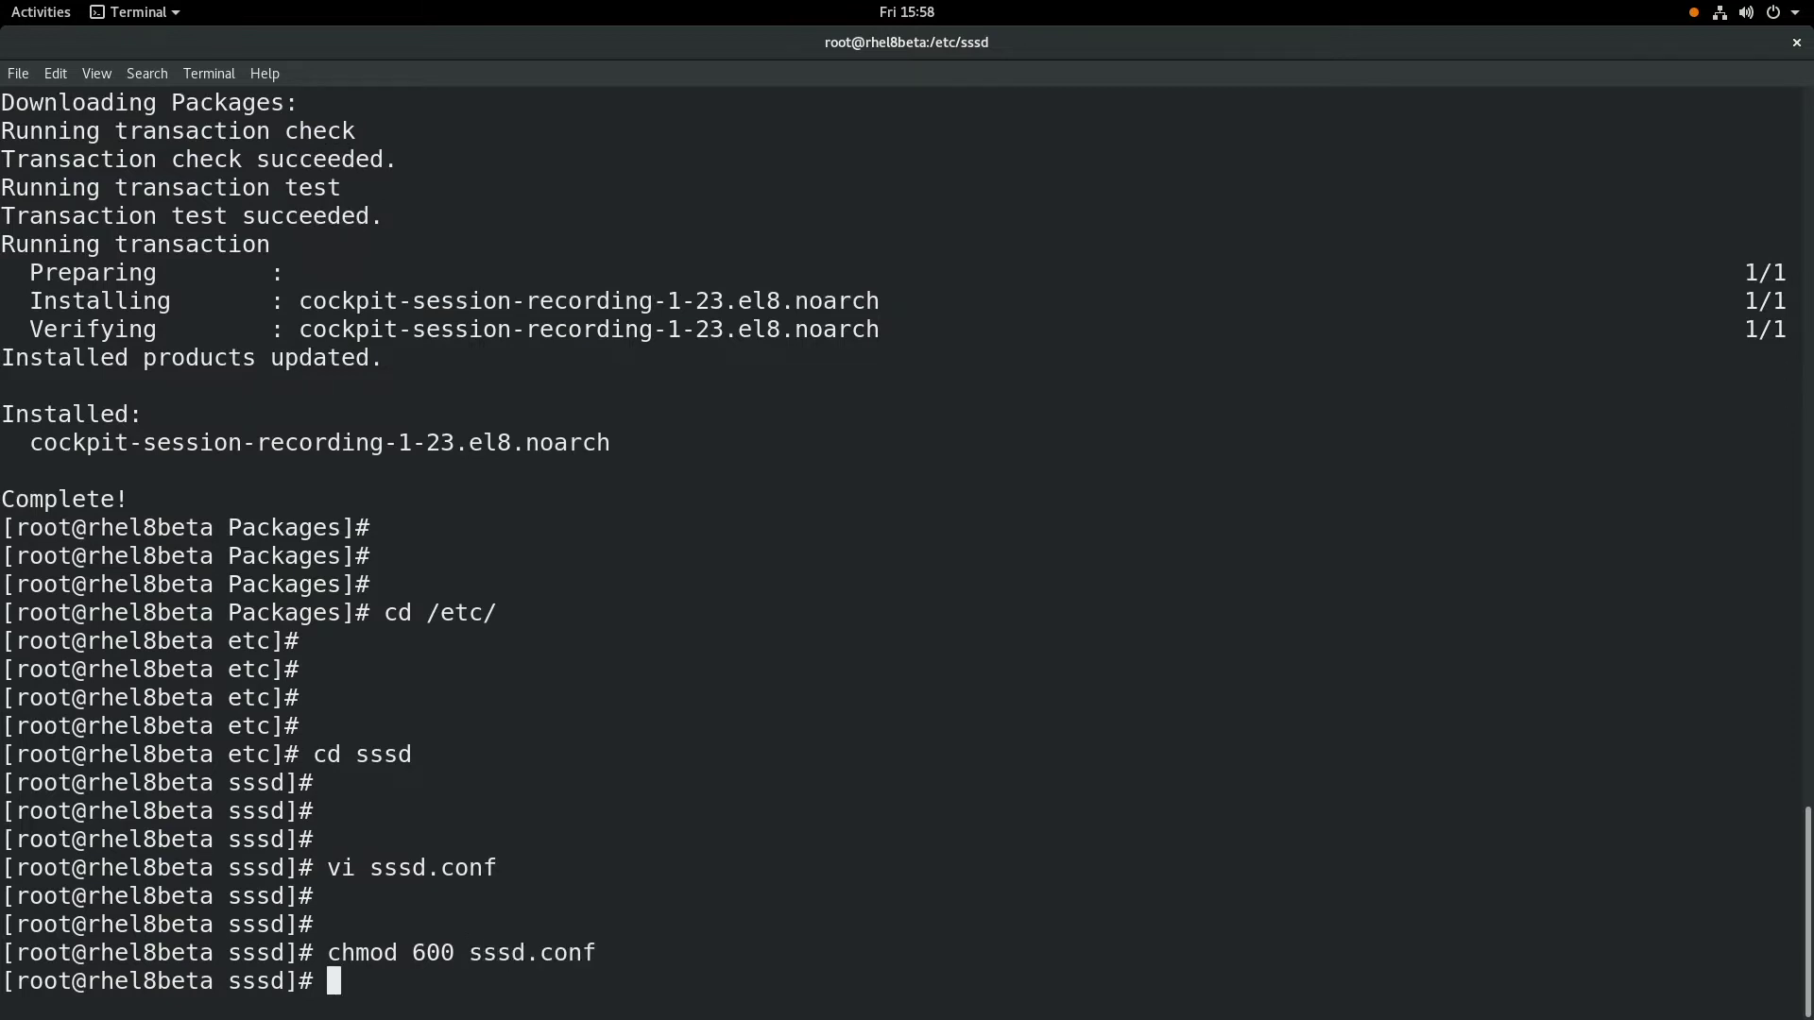
- Restart the sssd service with systemctl restart sssd
type("systemctl restart sssd")
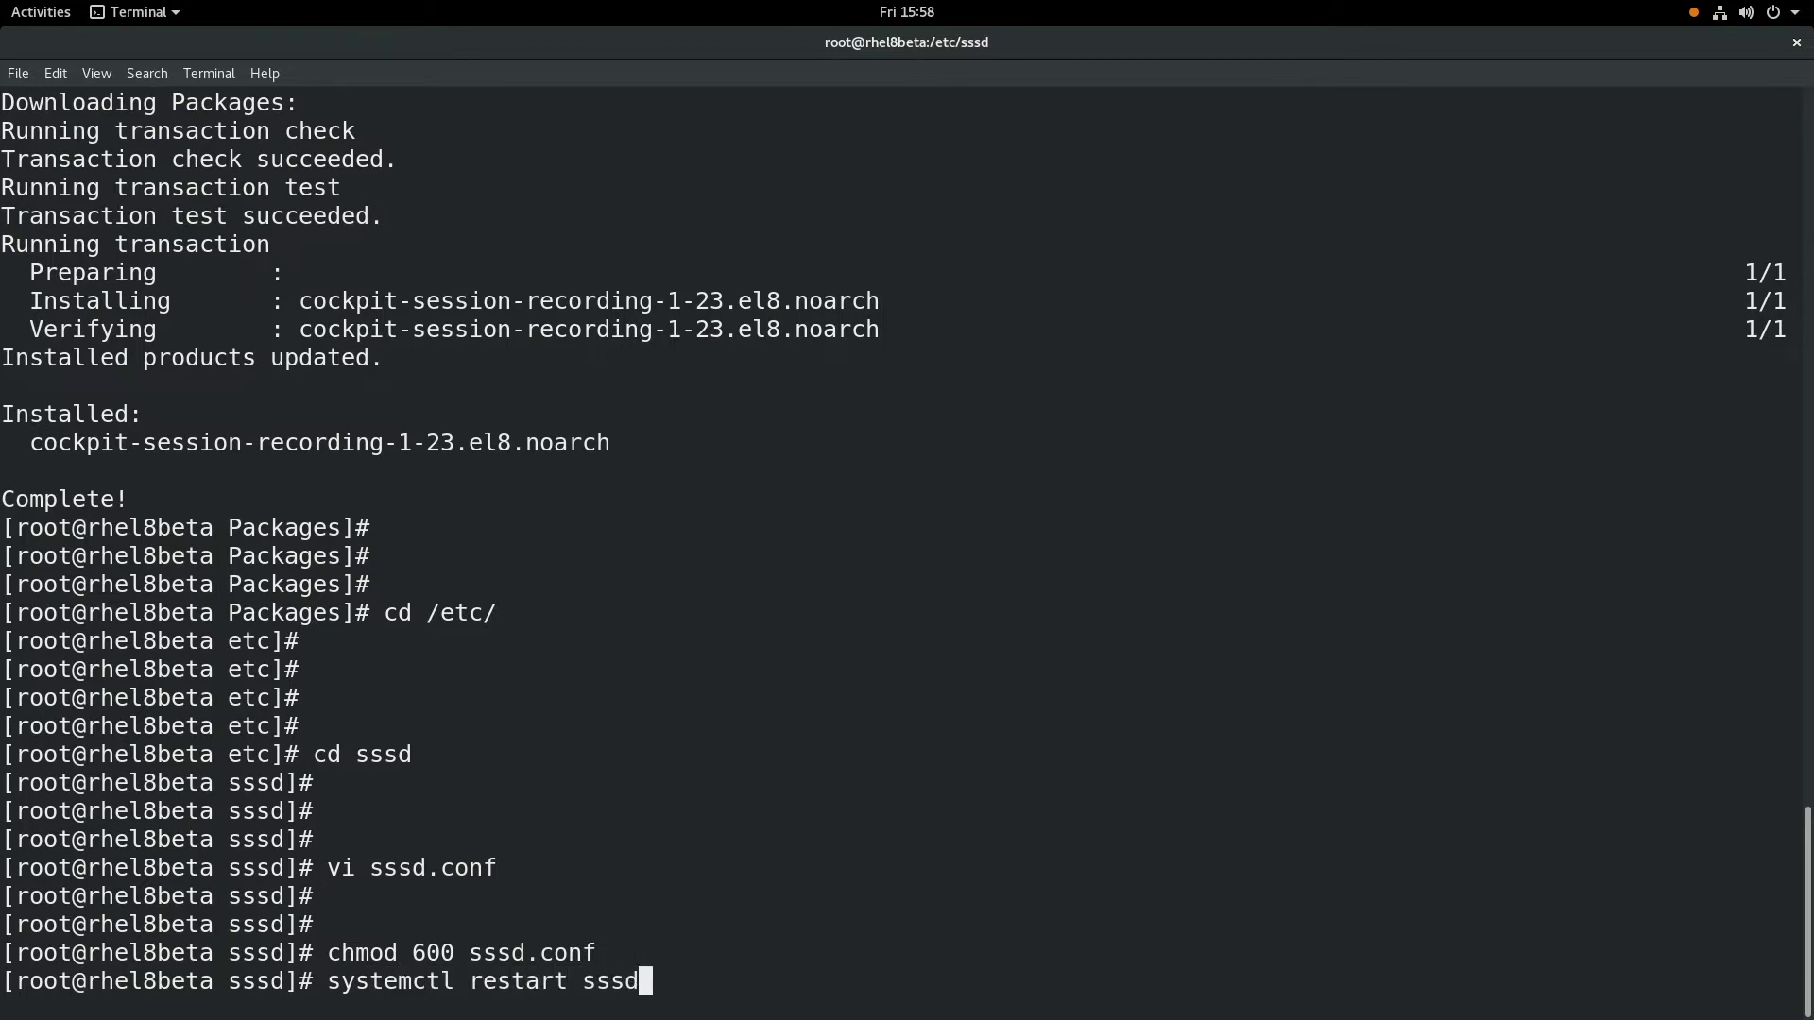
key("Return")
key("Return")
key("Return")
key("Return")
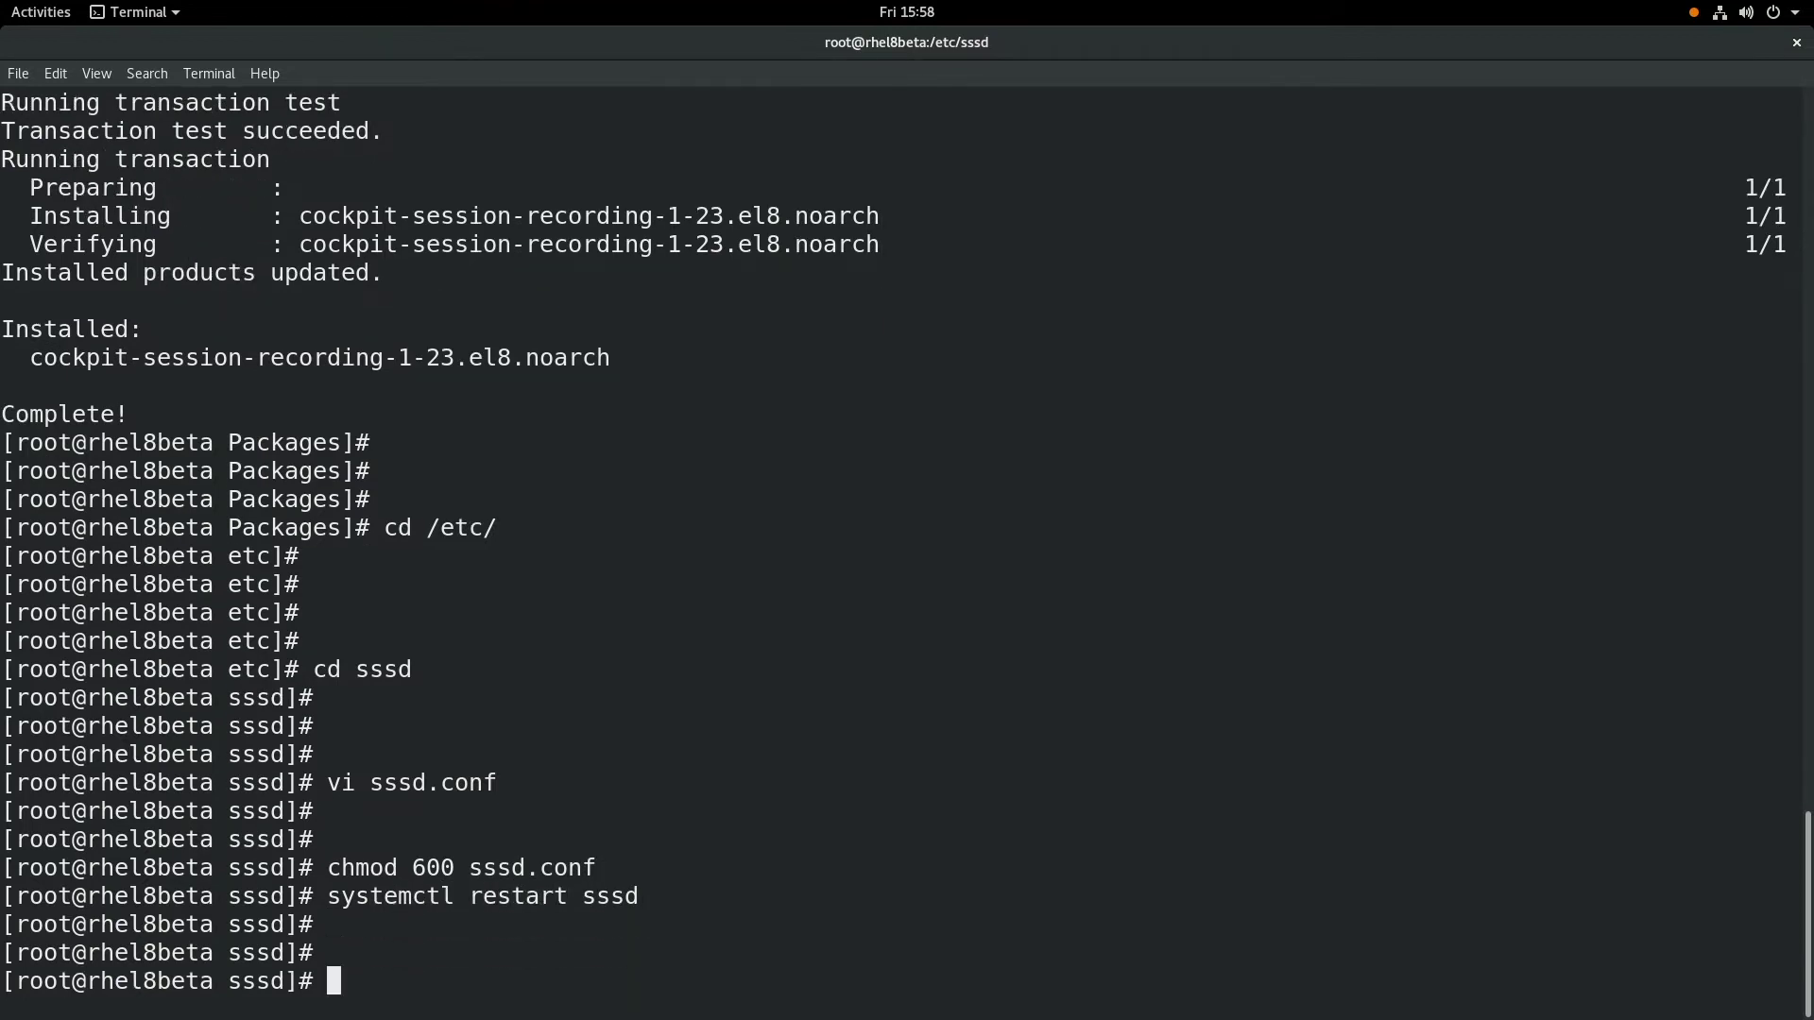
- Enable and start cockpit.socket with systemctl enable --now
type("sy")
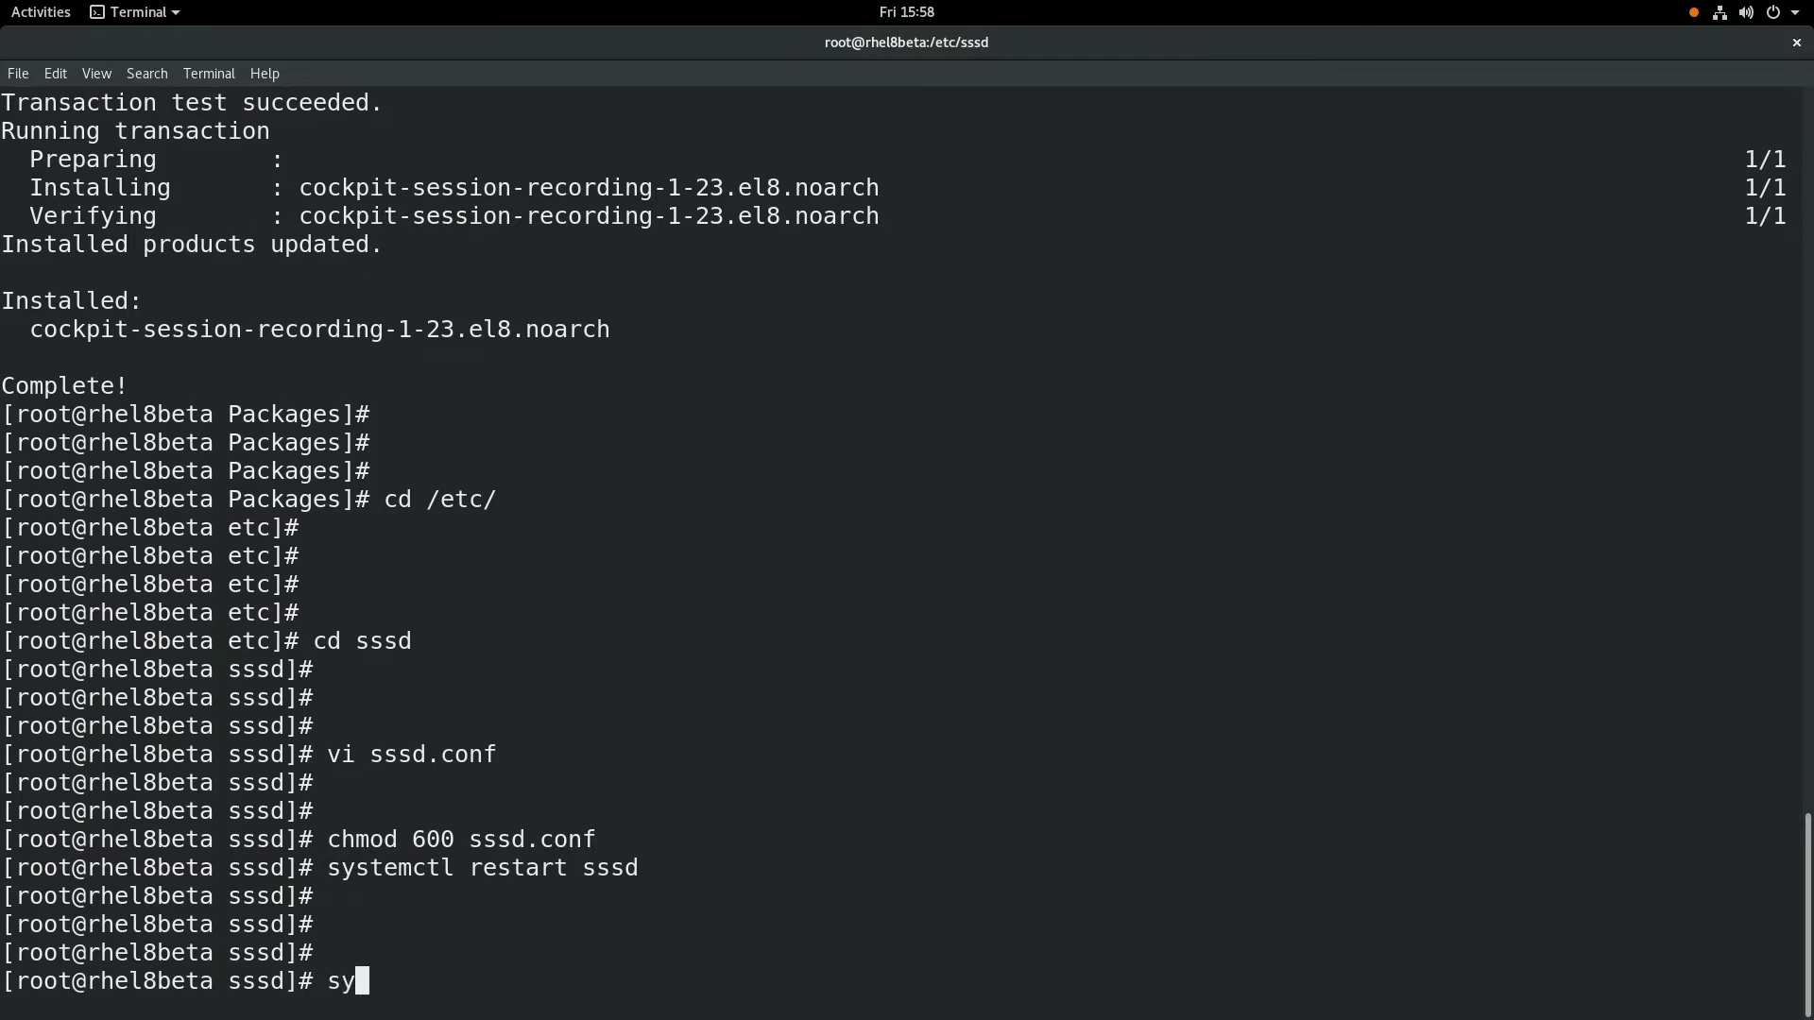
type("stemctl enable --")
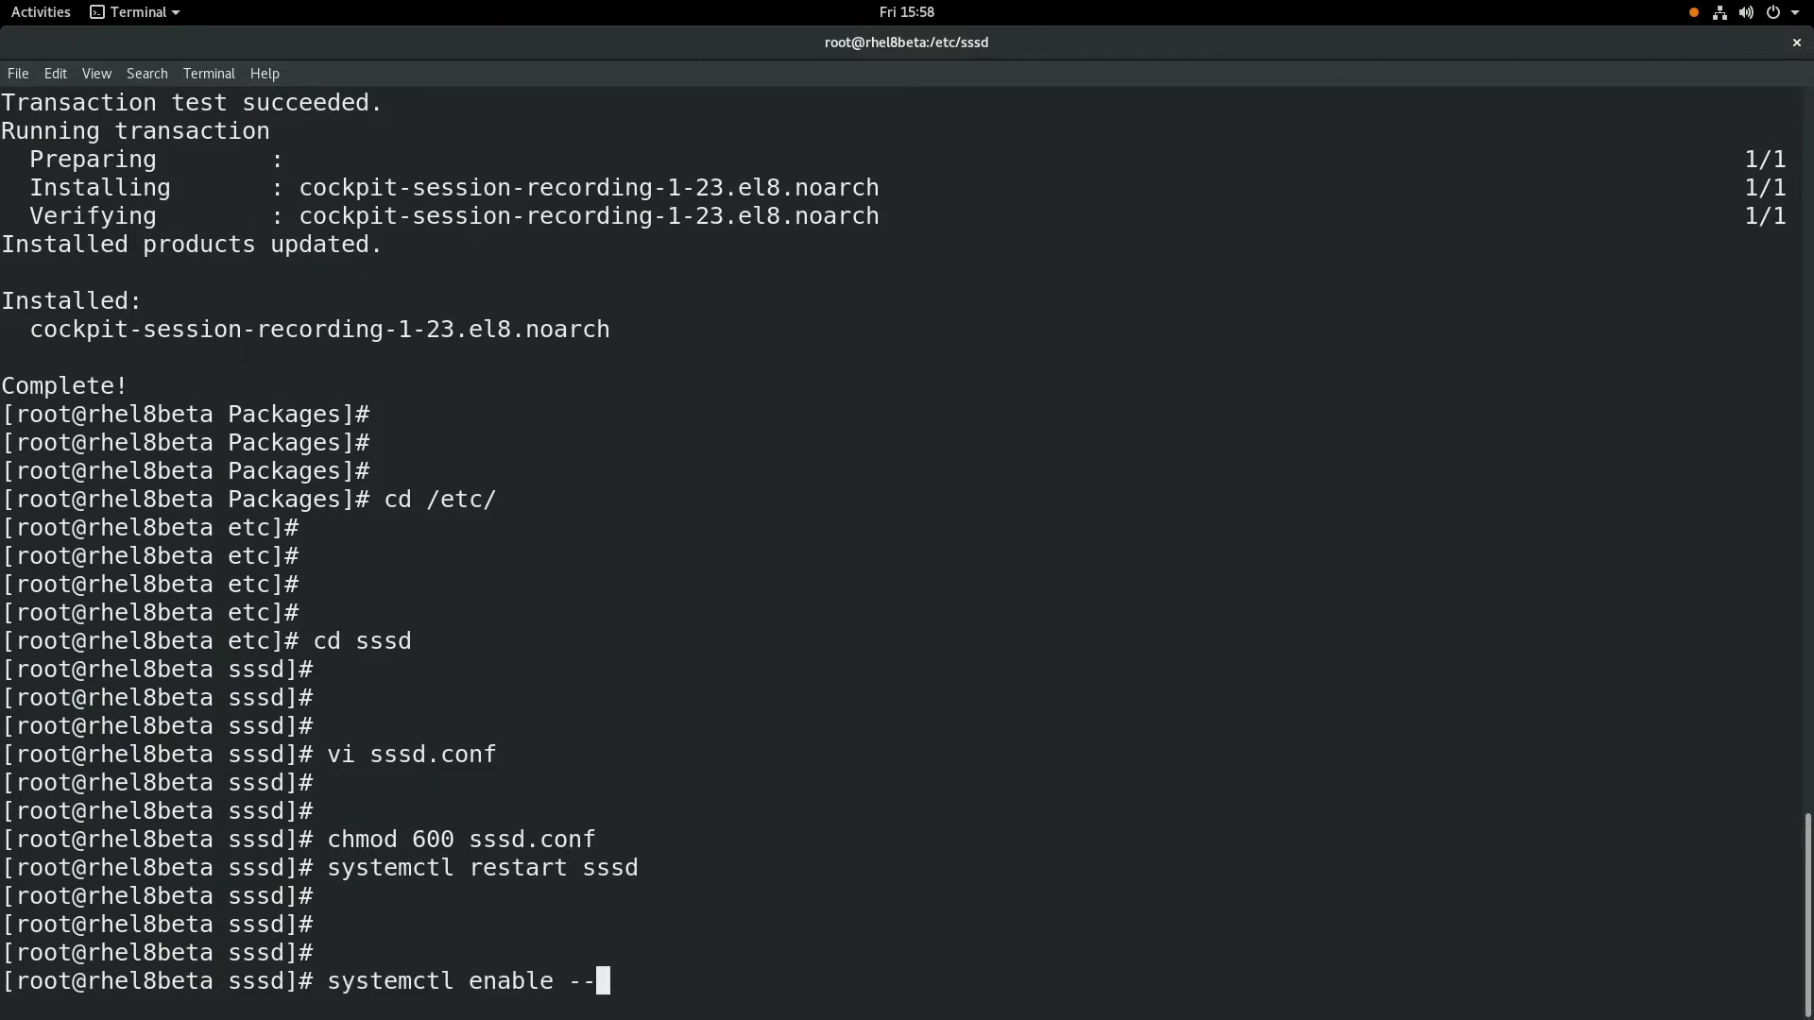
type("now cockpit")
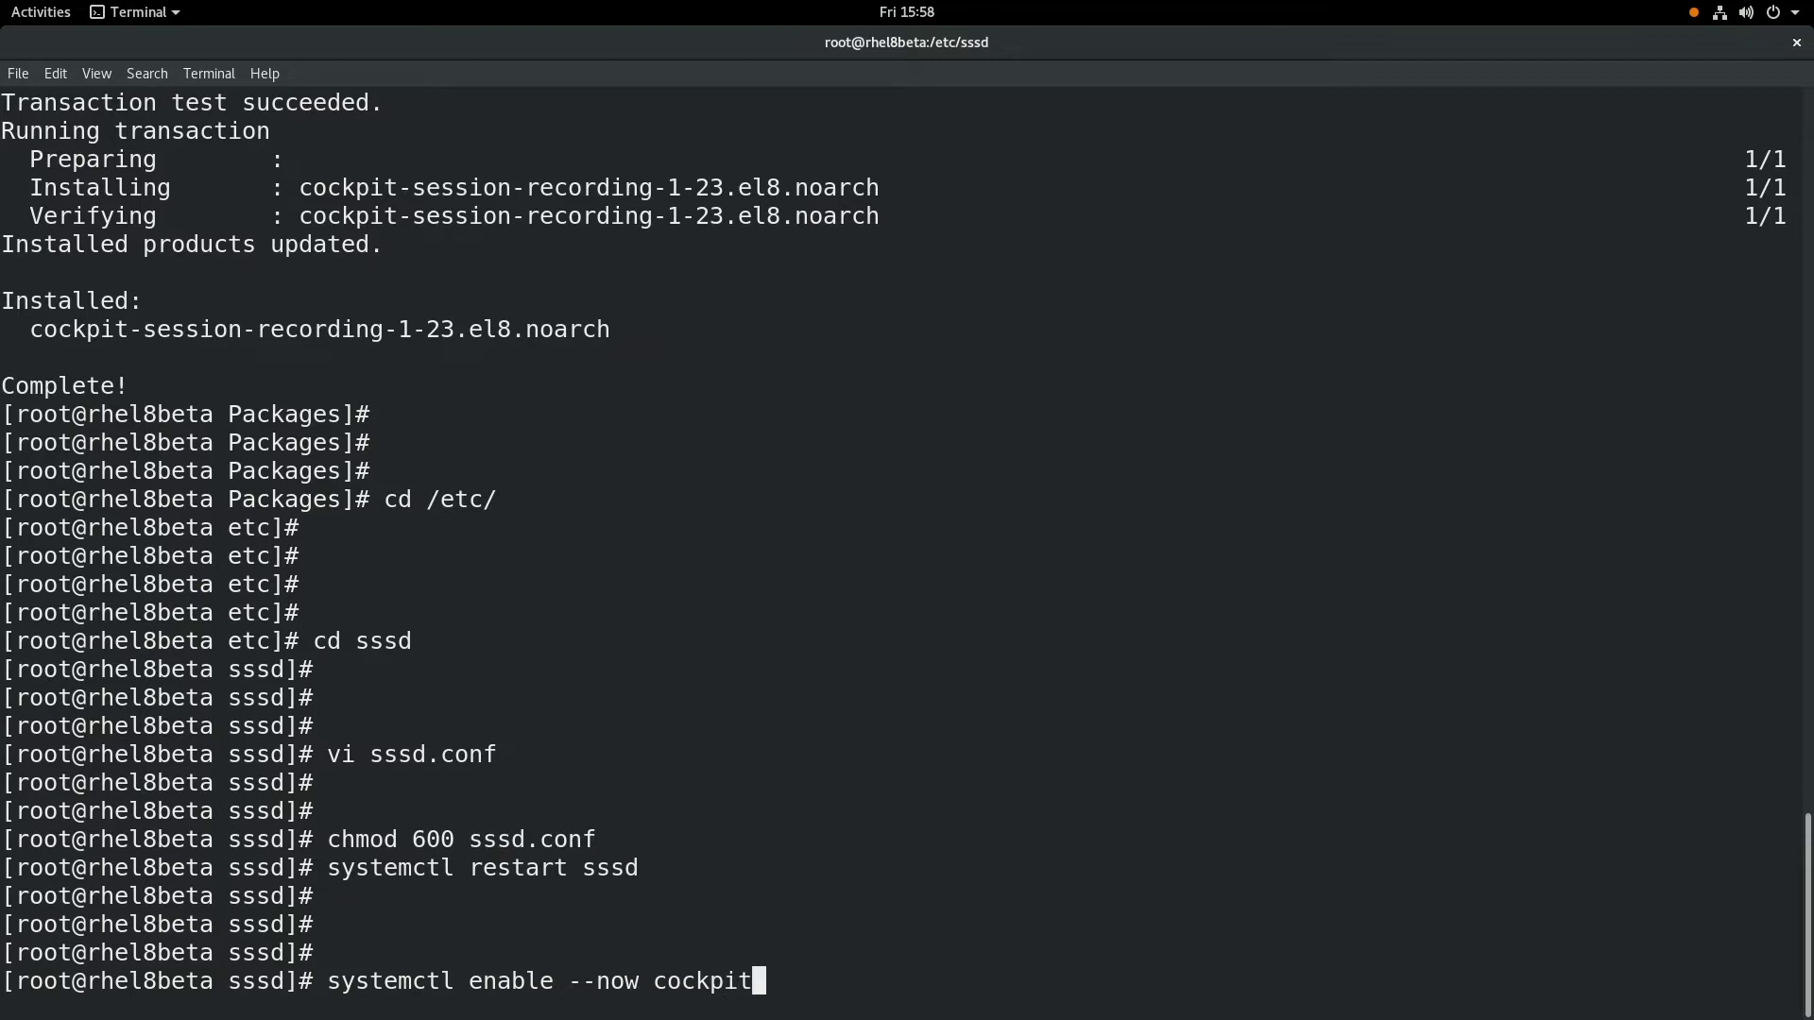
type(".socket")
key("Return")
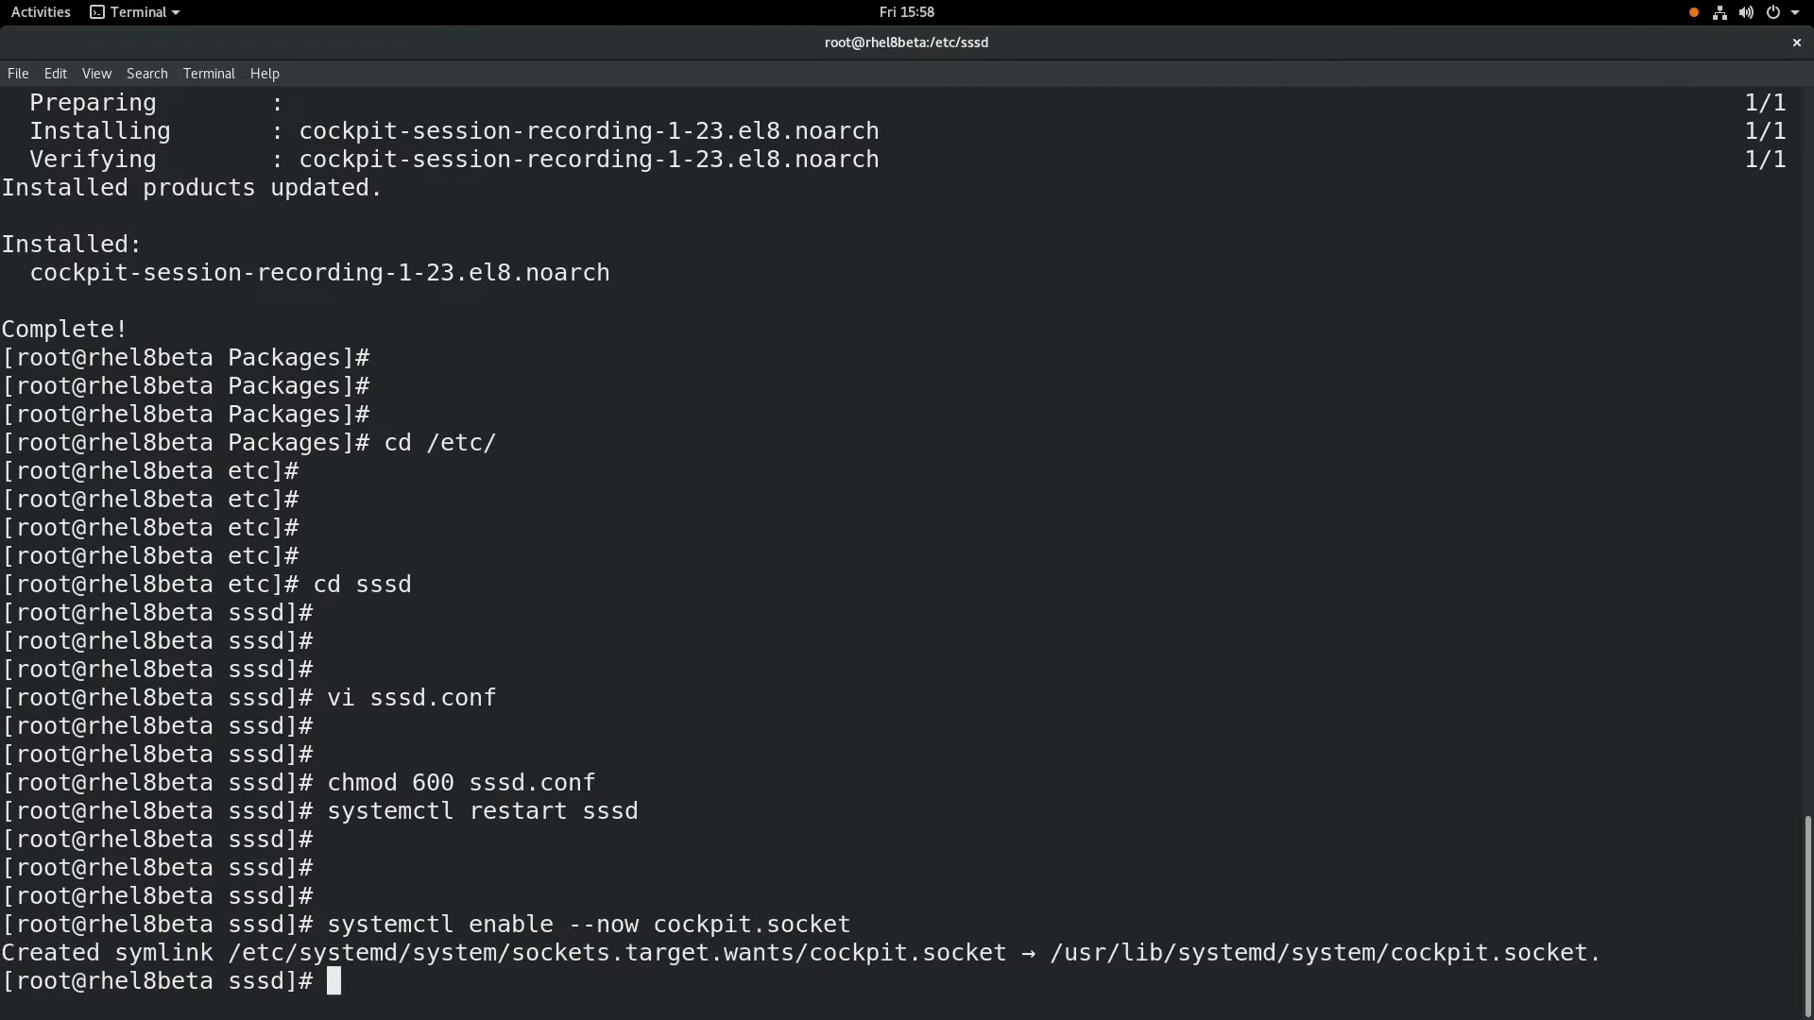
key("Return")
key("Return")
key("Return")
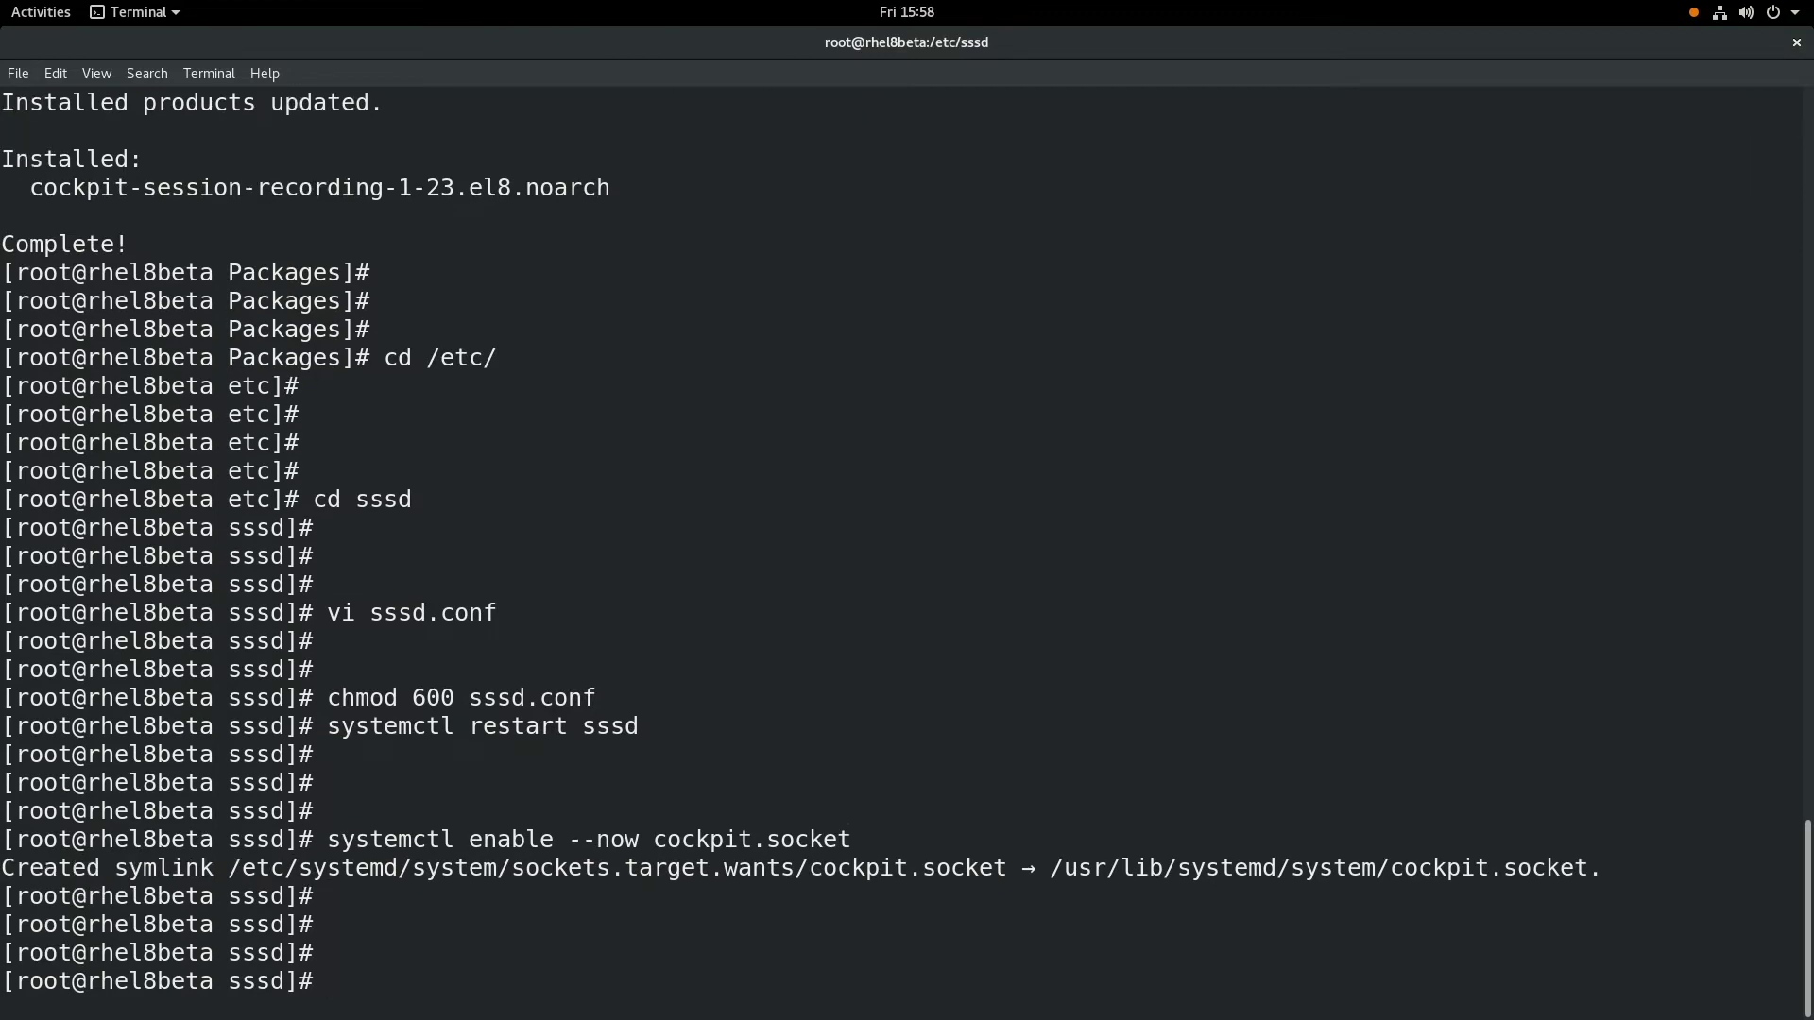
- Reload Cockpit at 127.0.0.1:9090 in Firefox and enter root as the user name
key("alt+Tab")
left_click(426, 109)
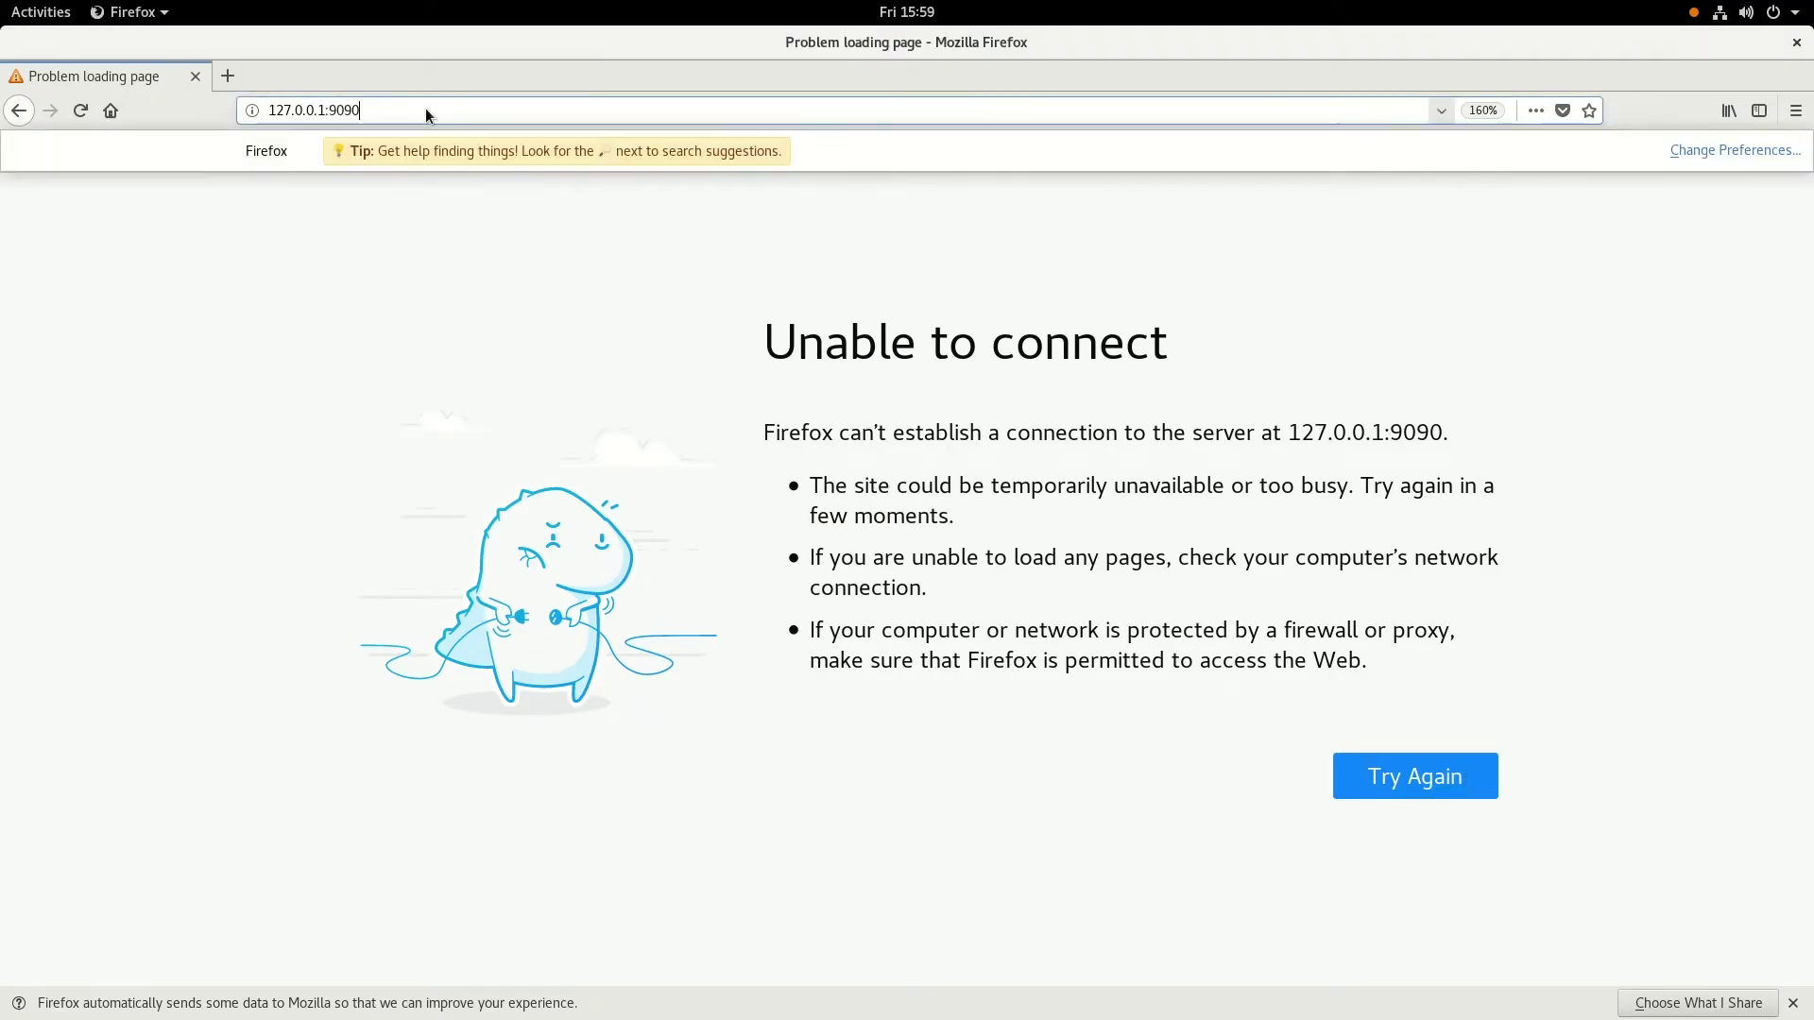
key("Return")
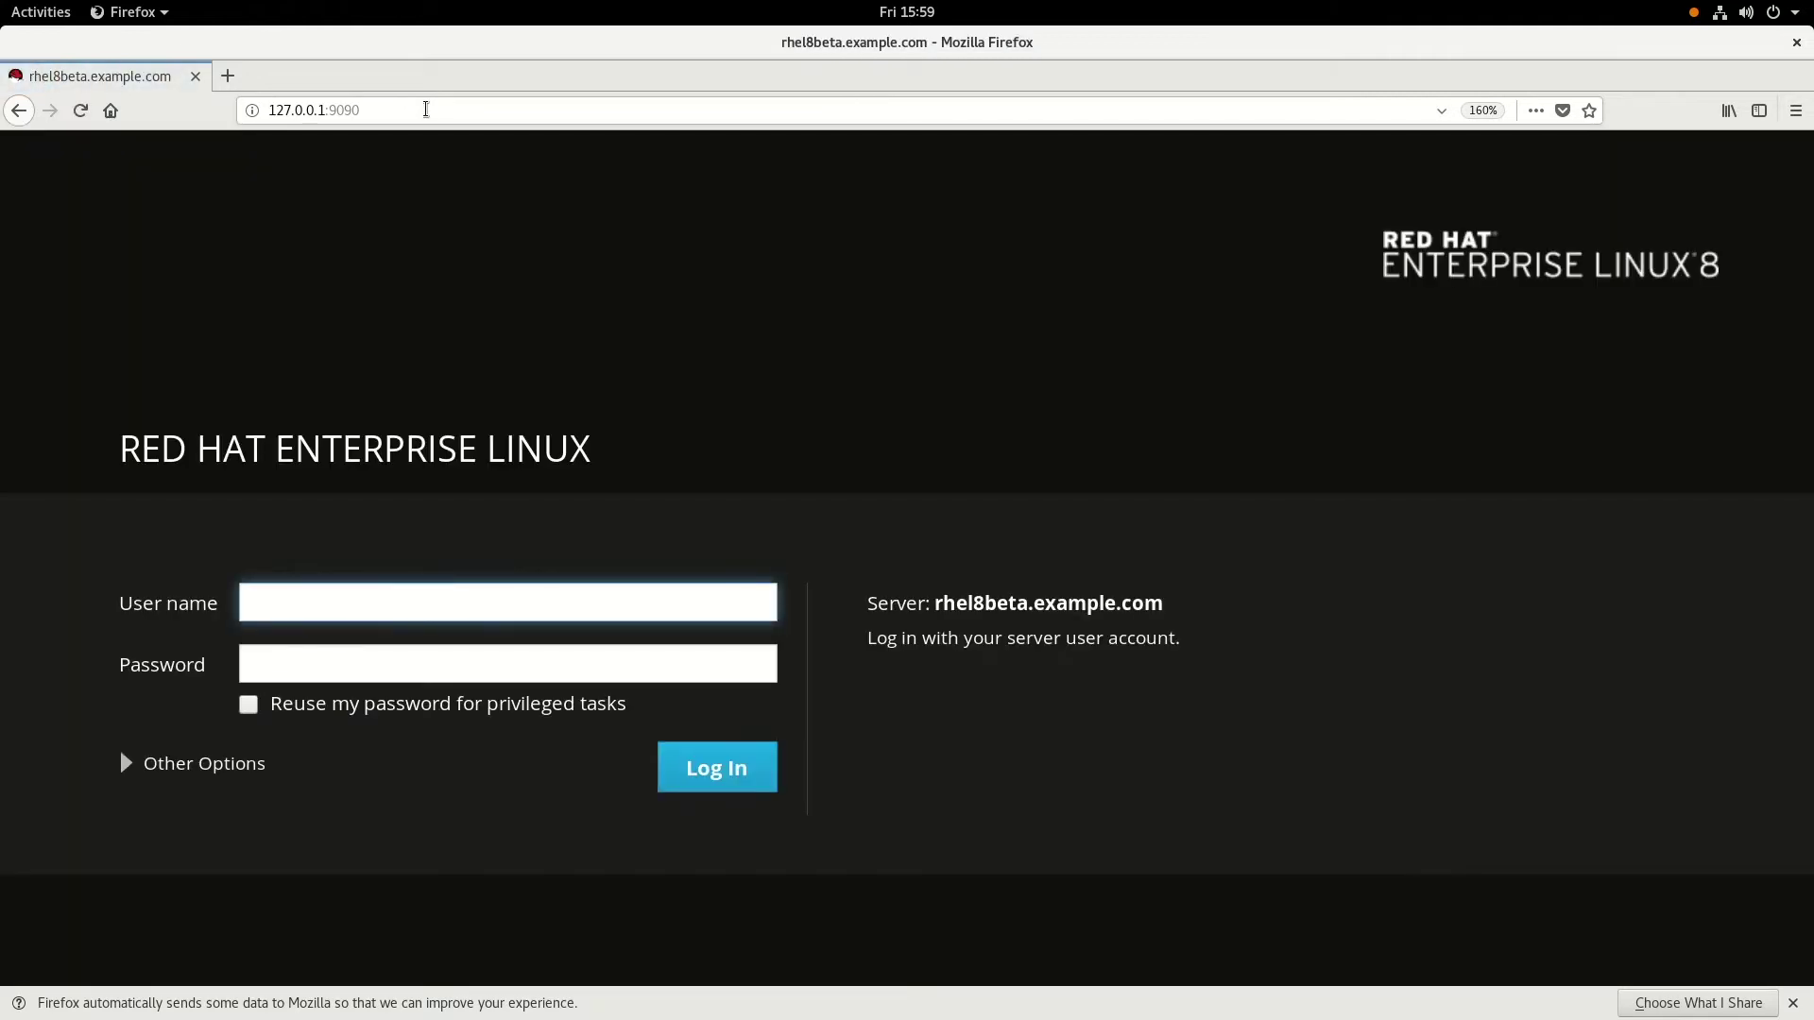
type("root")
key("Tab")
- Enter root's password, log in, and go to the Session Recording page
type("•••")
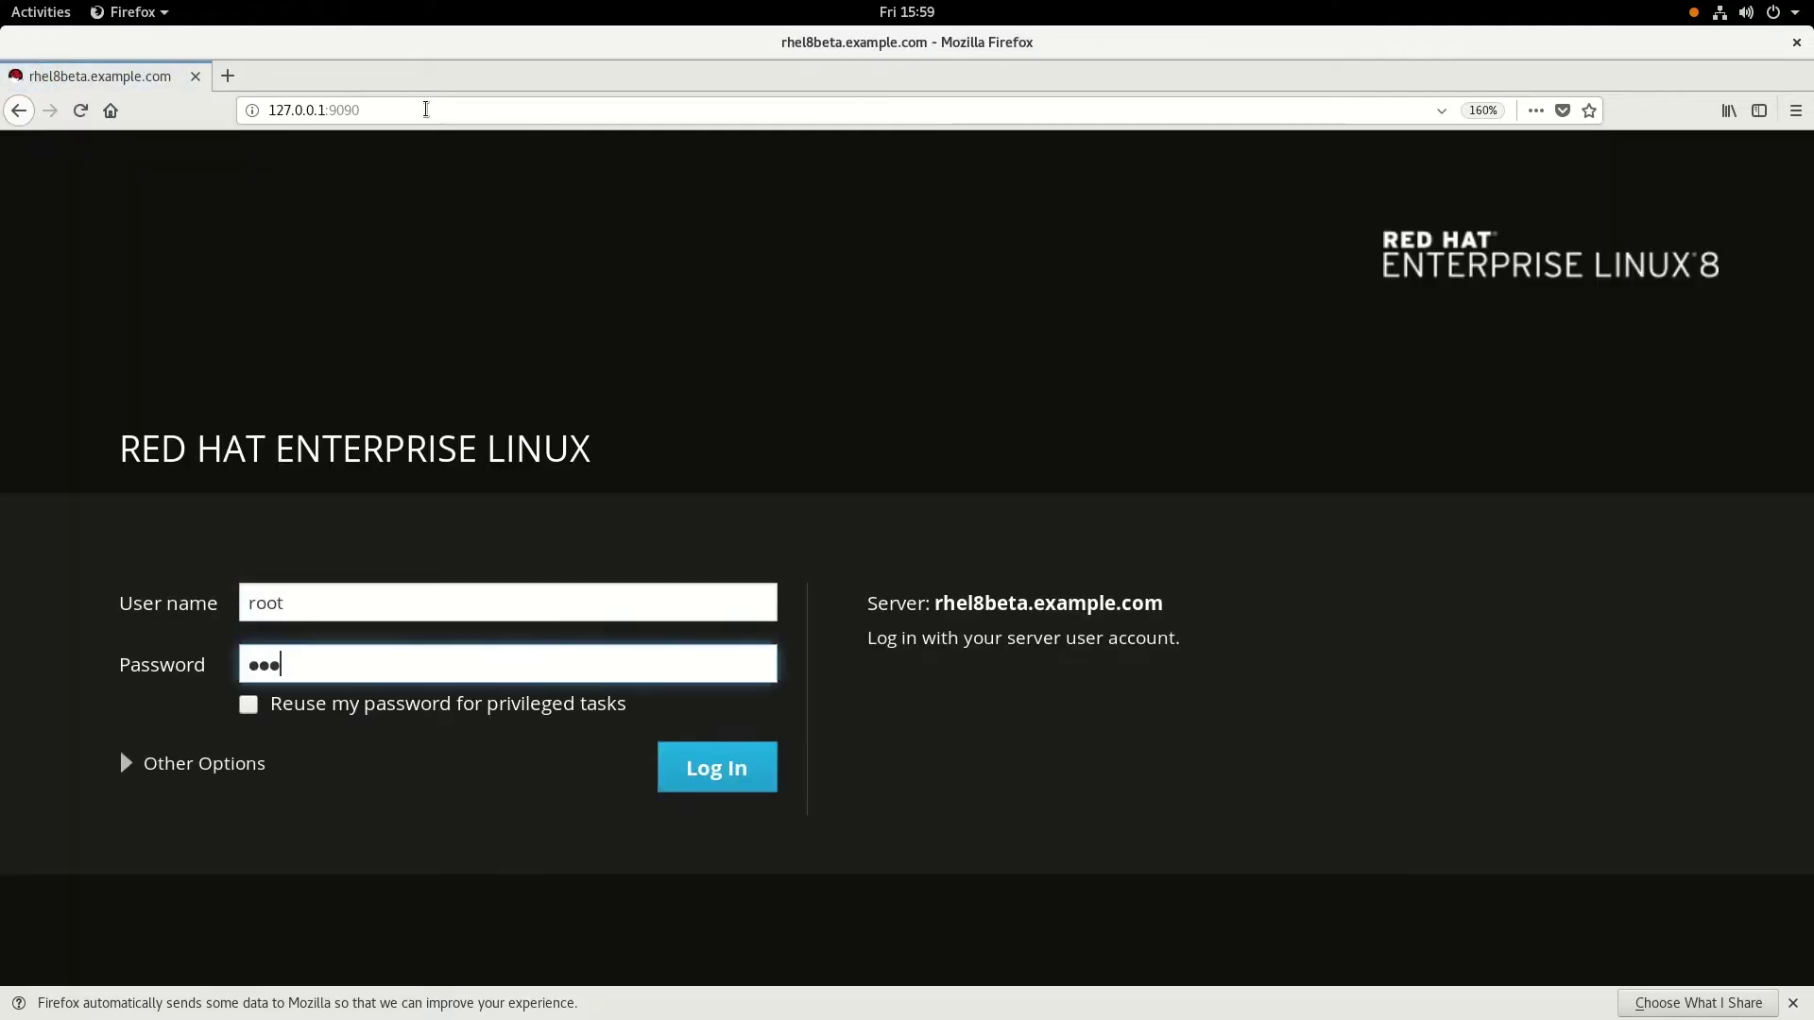
type("••••••••••")
key("Return")
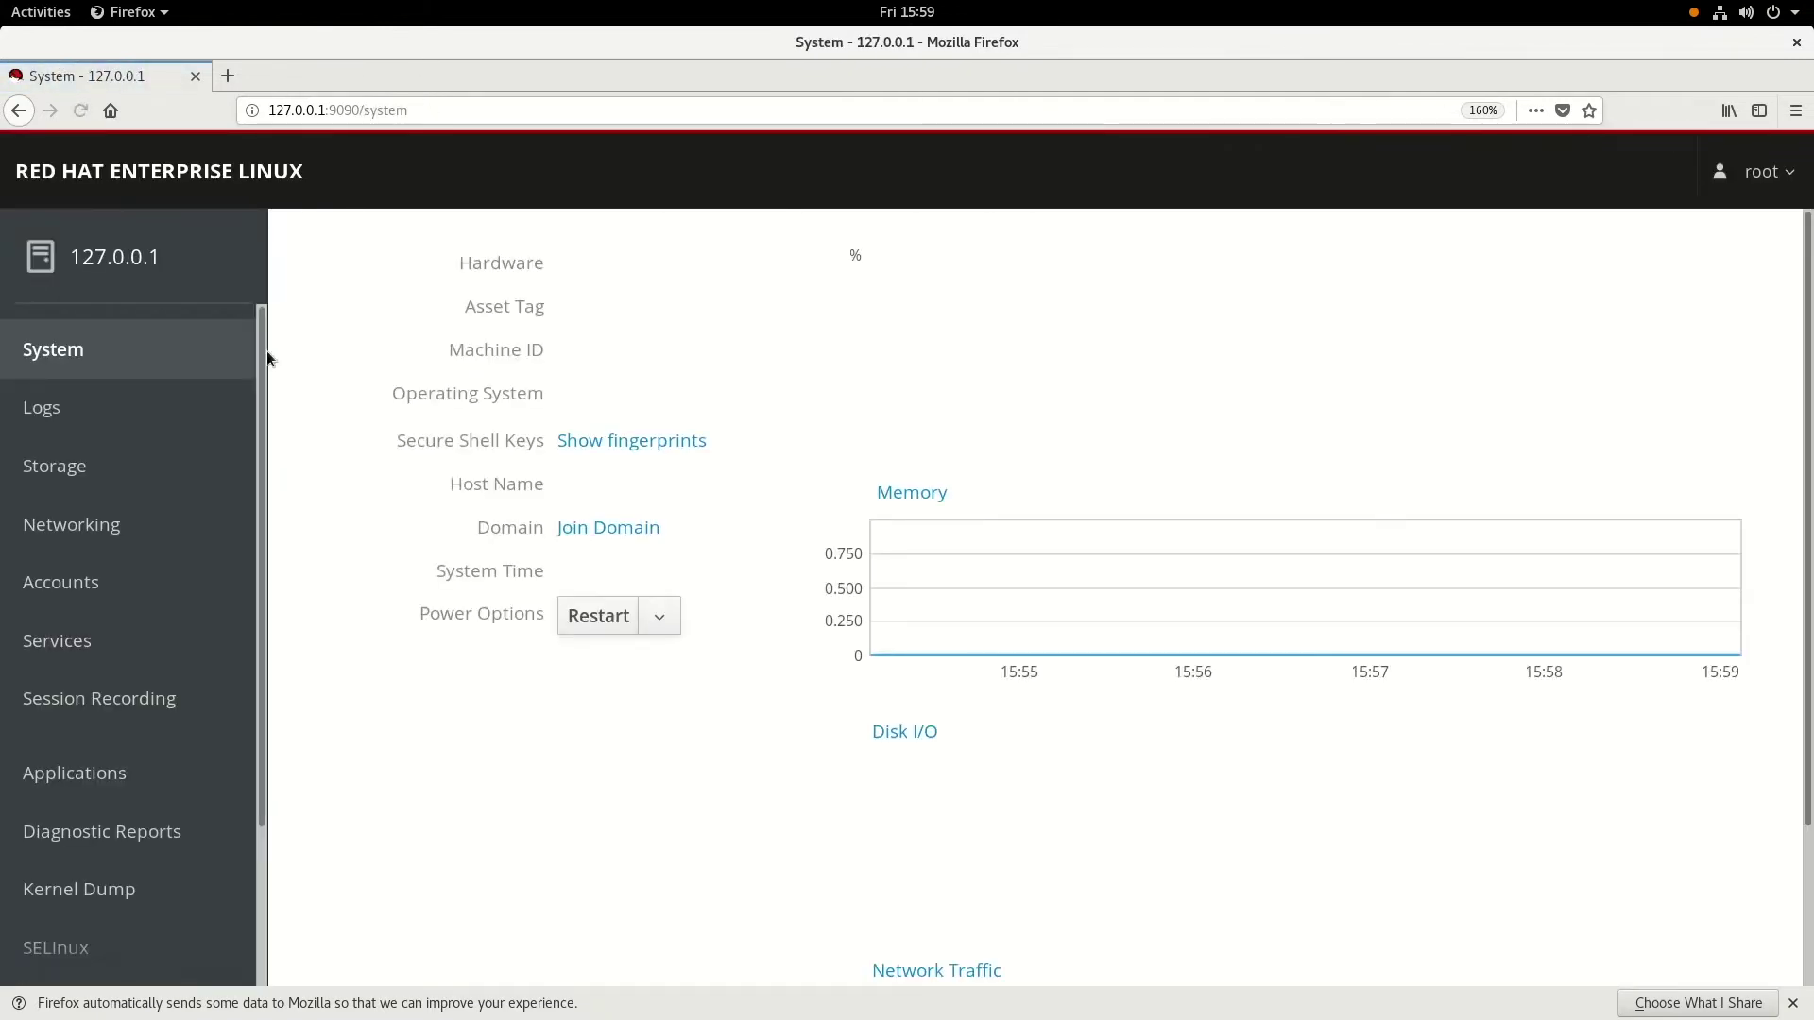
scroll(156, 633, "down", 3)
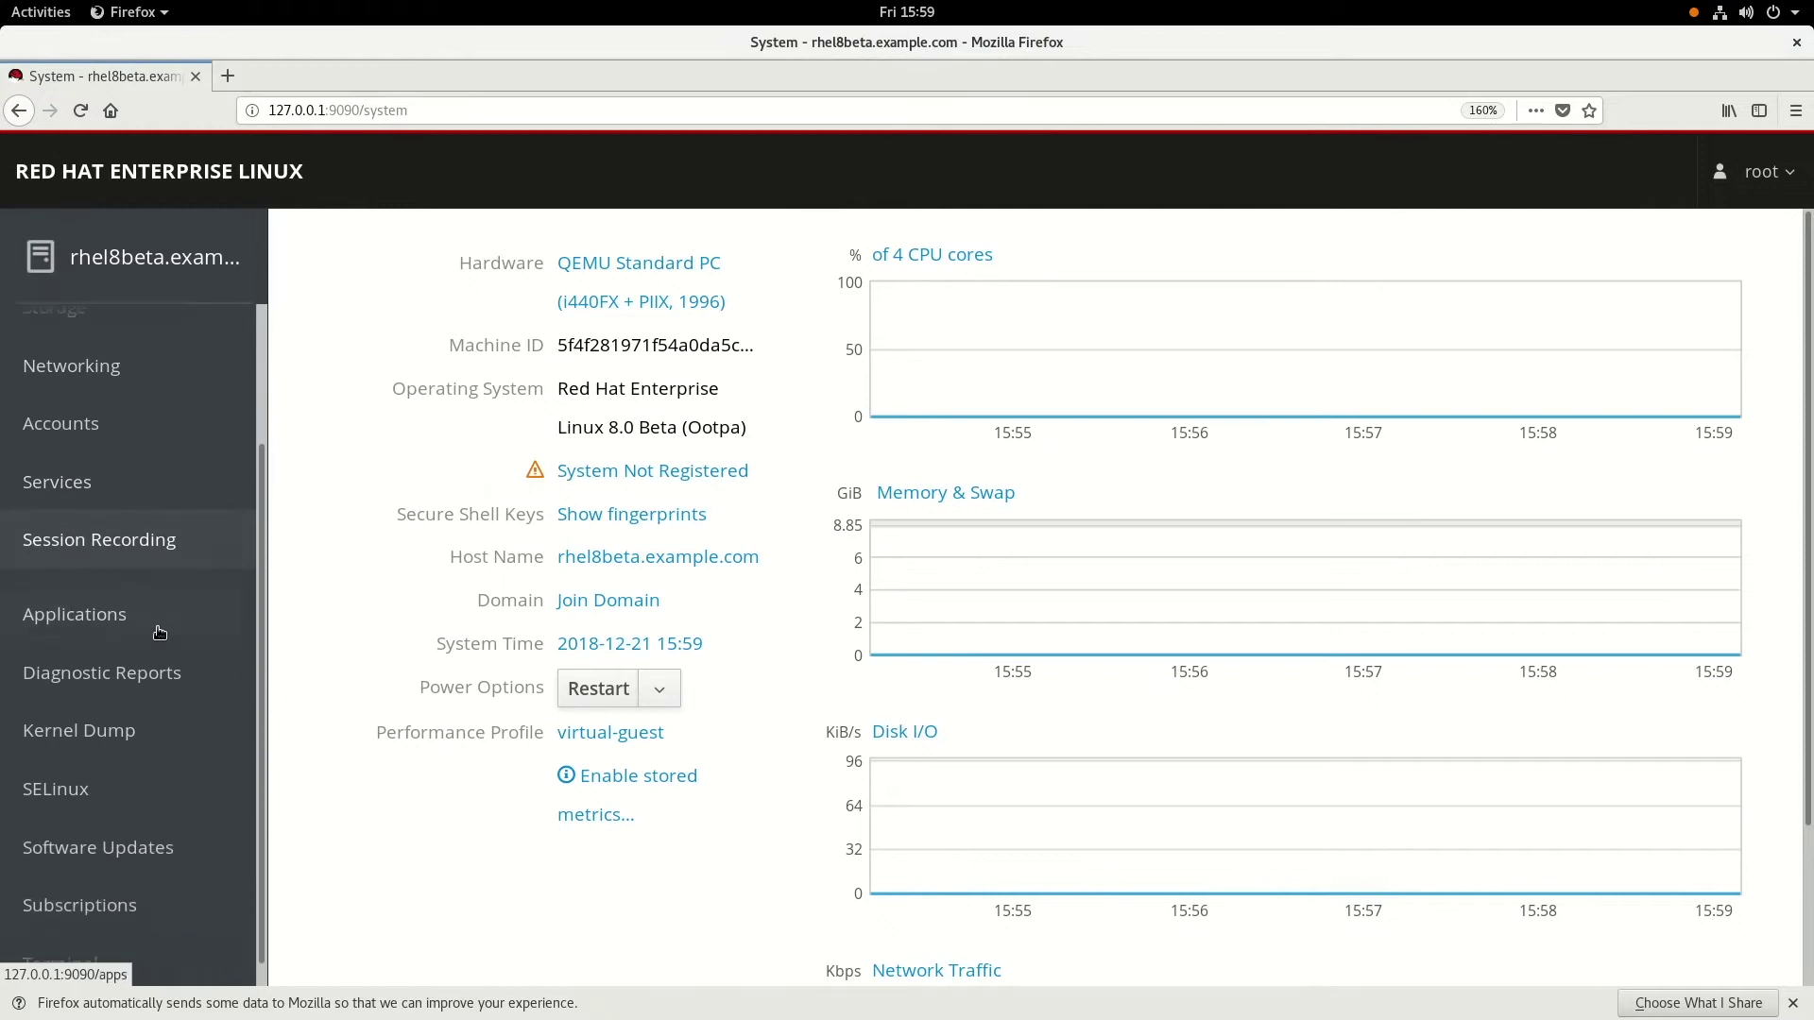
left_click(146, 527)
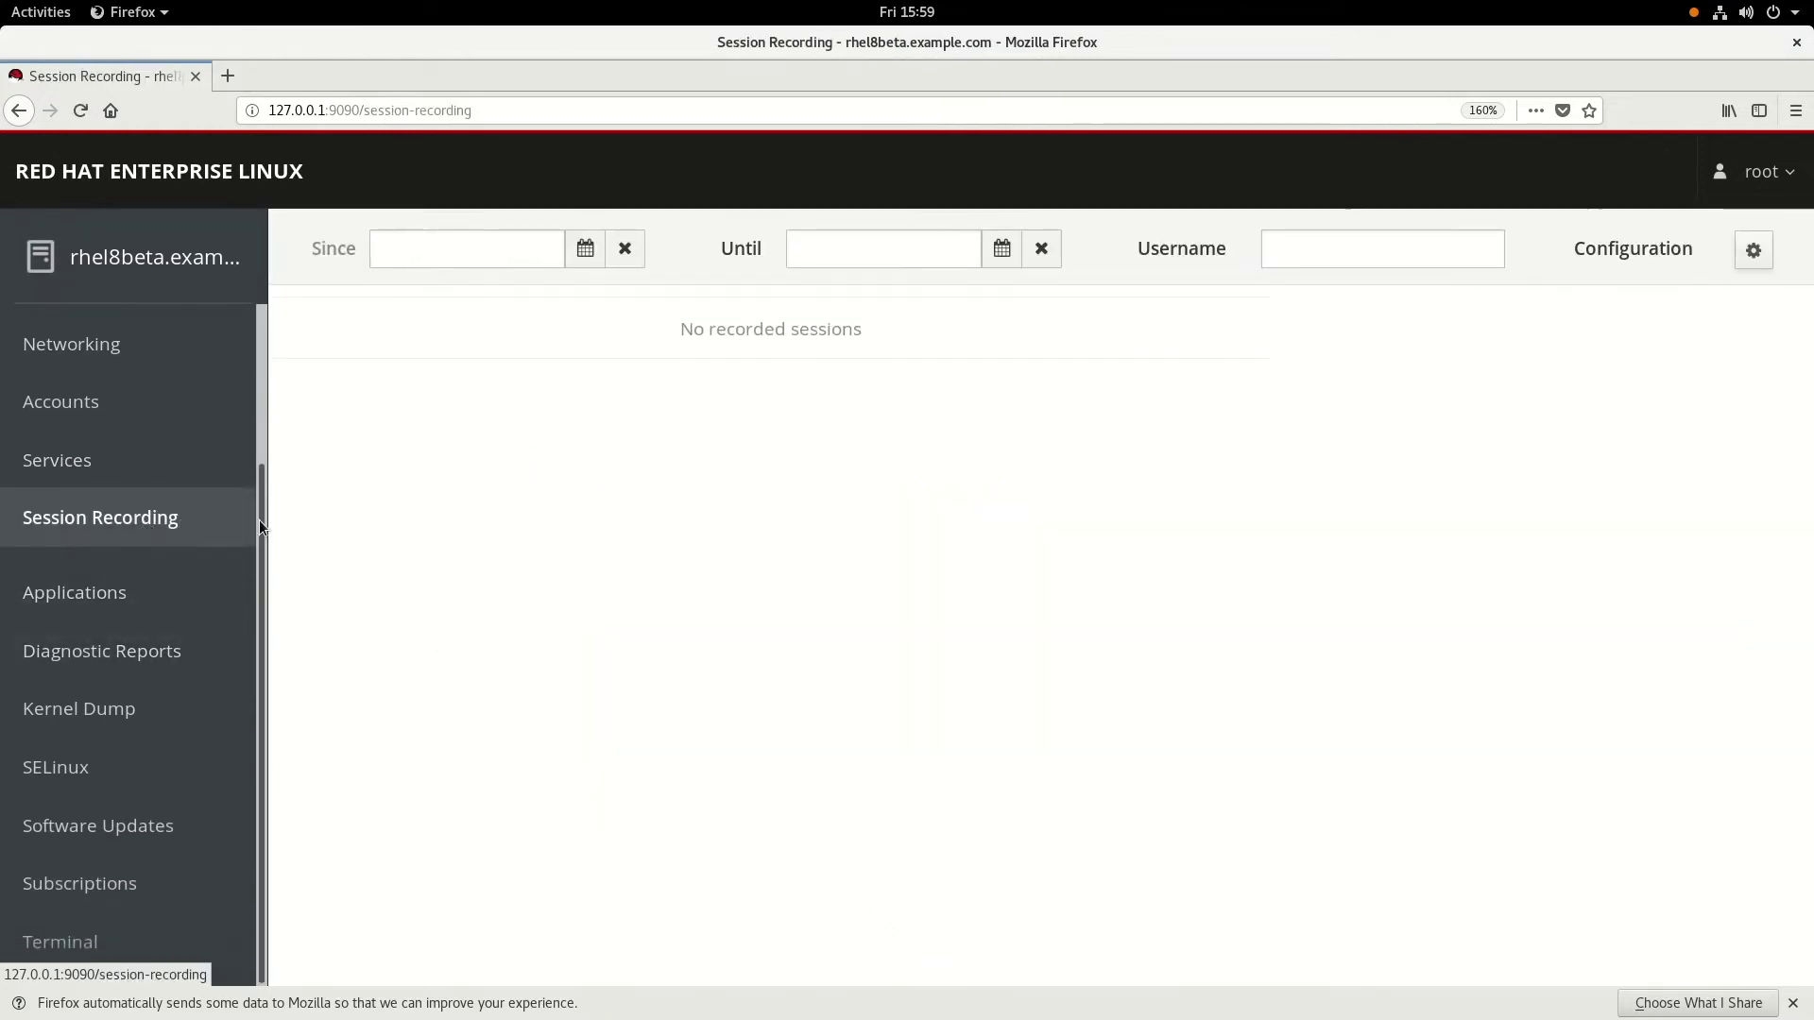
- In the session recording configuration, set SSSD Configuration Scope to All and save
left_click(1749, 251)
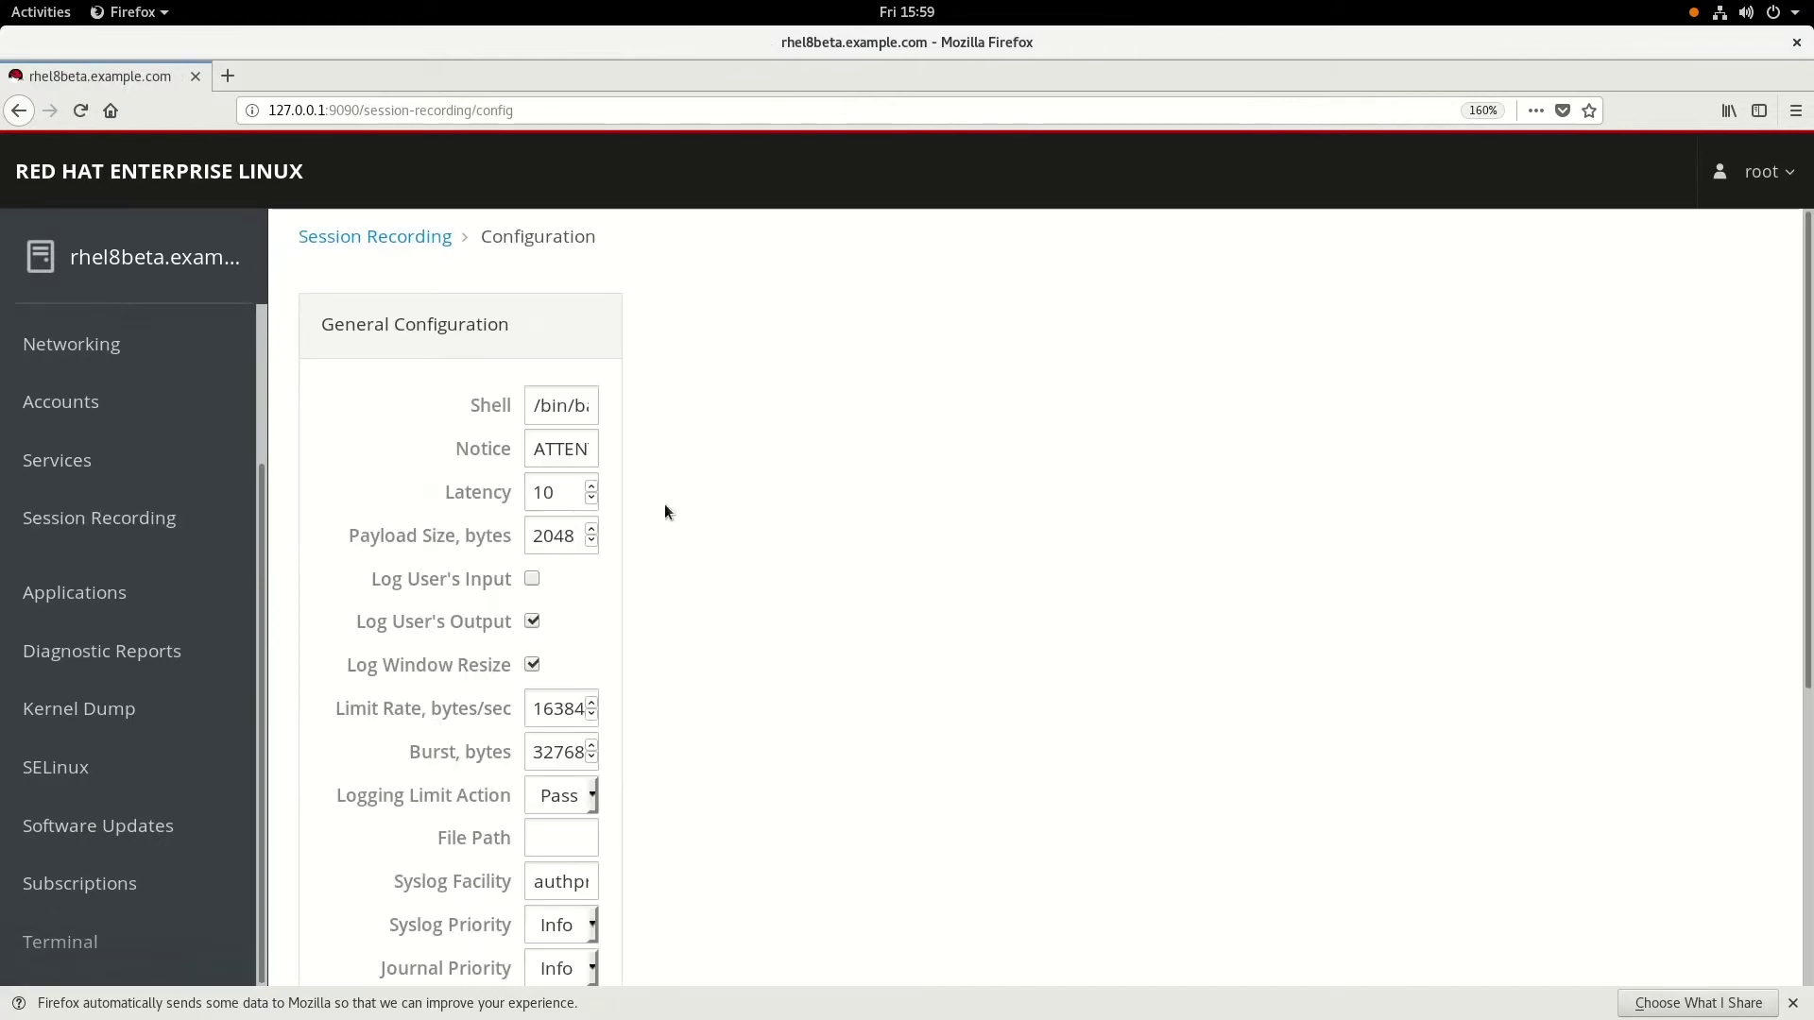
scroll(666, 506, "down", 5)
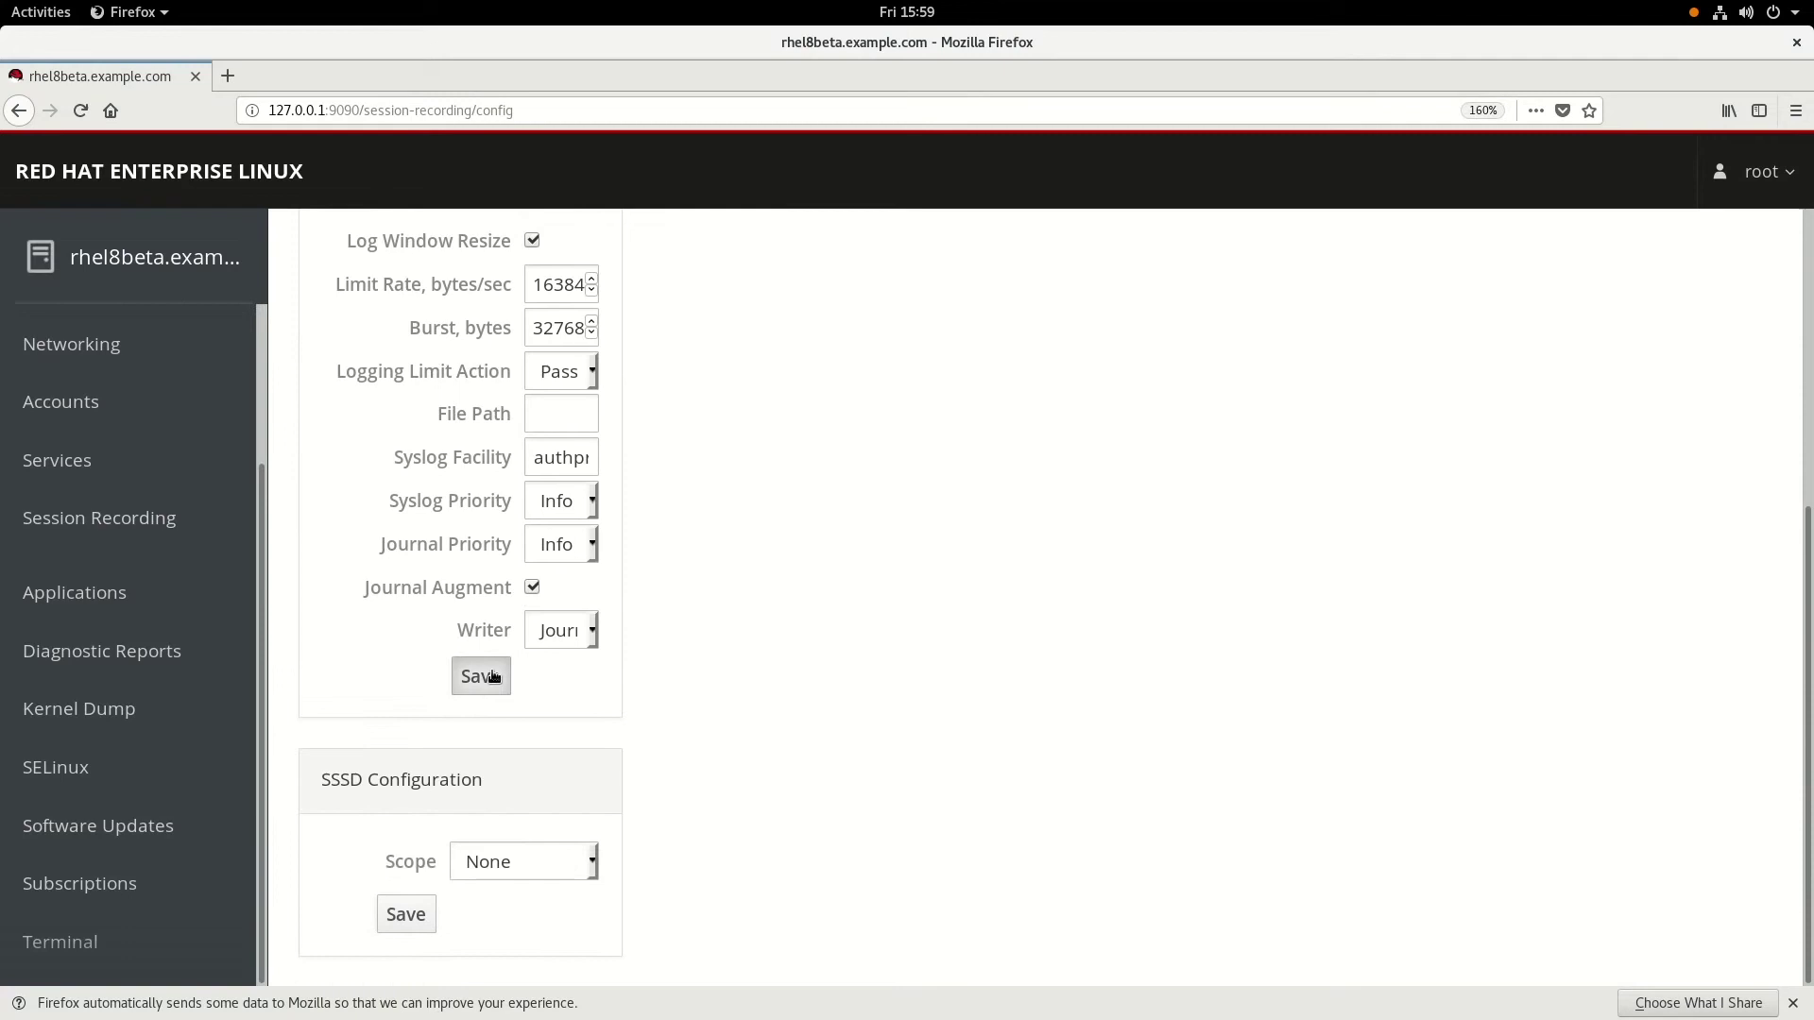
left_click(493, 676)
left_click(480, 858)
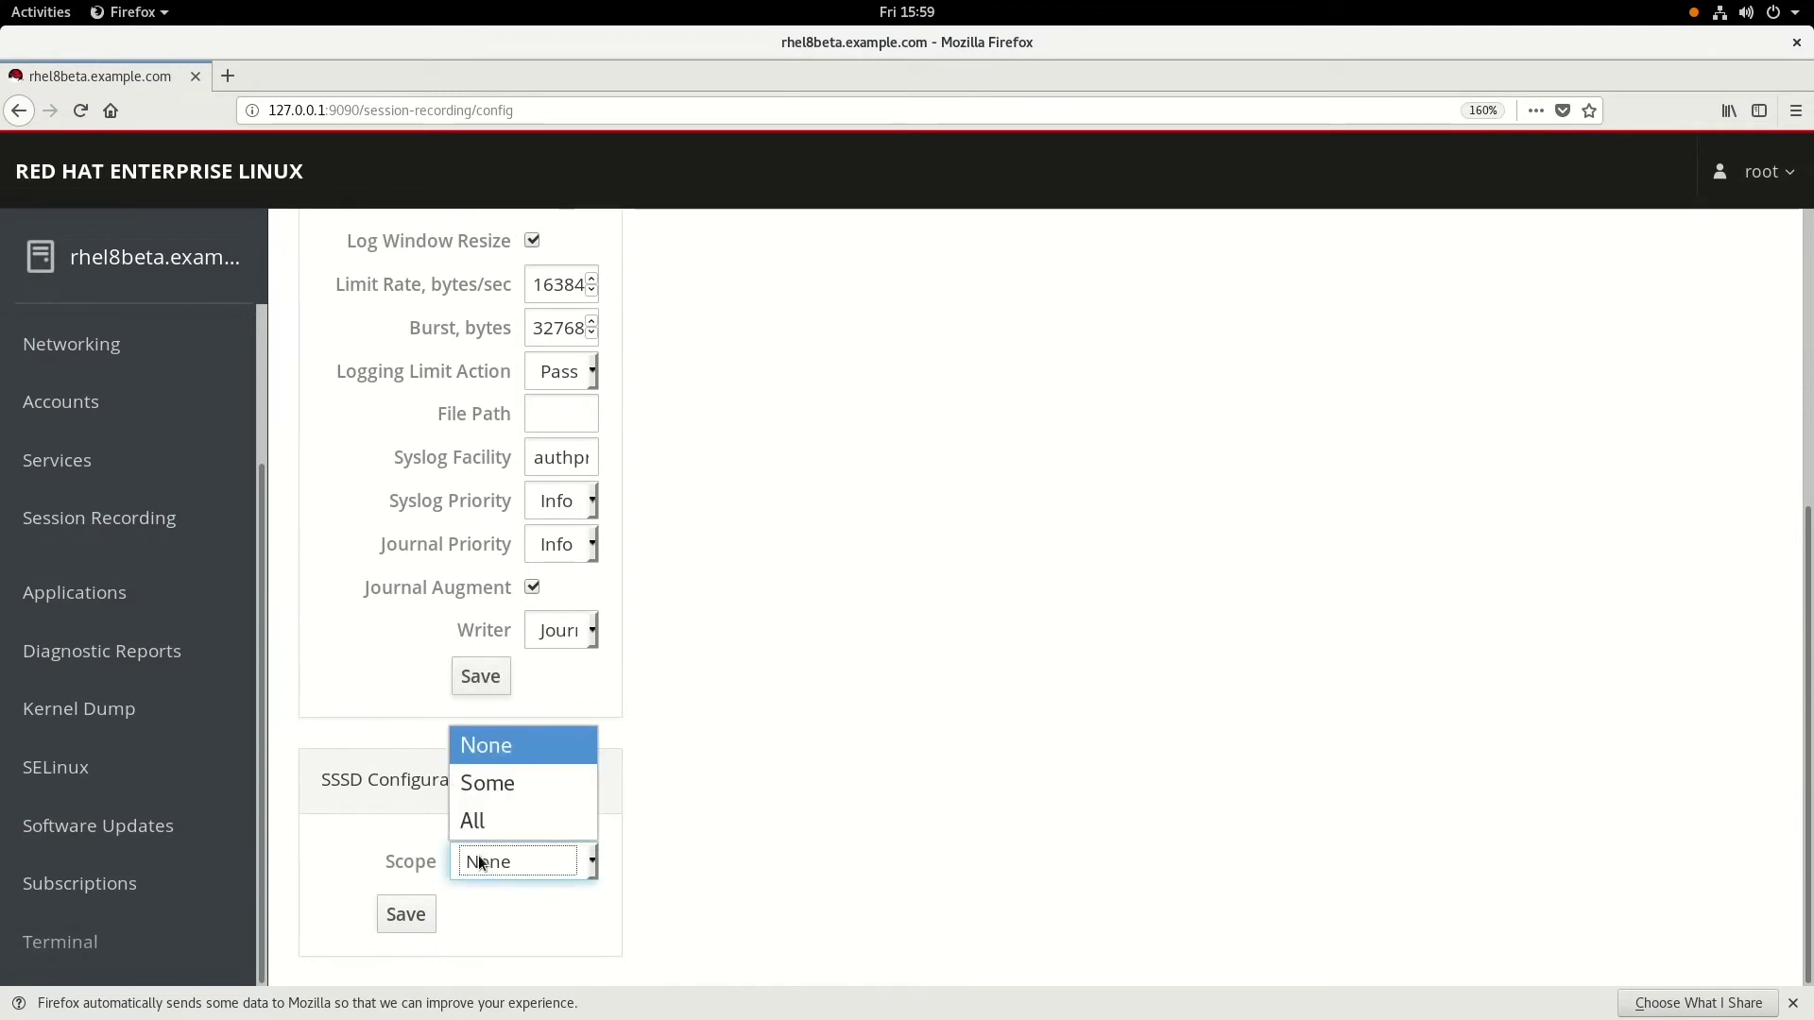
left_click(488, 820)
left_click(404, 919)
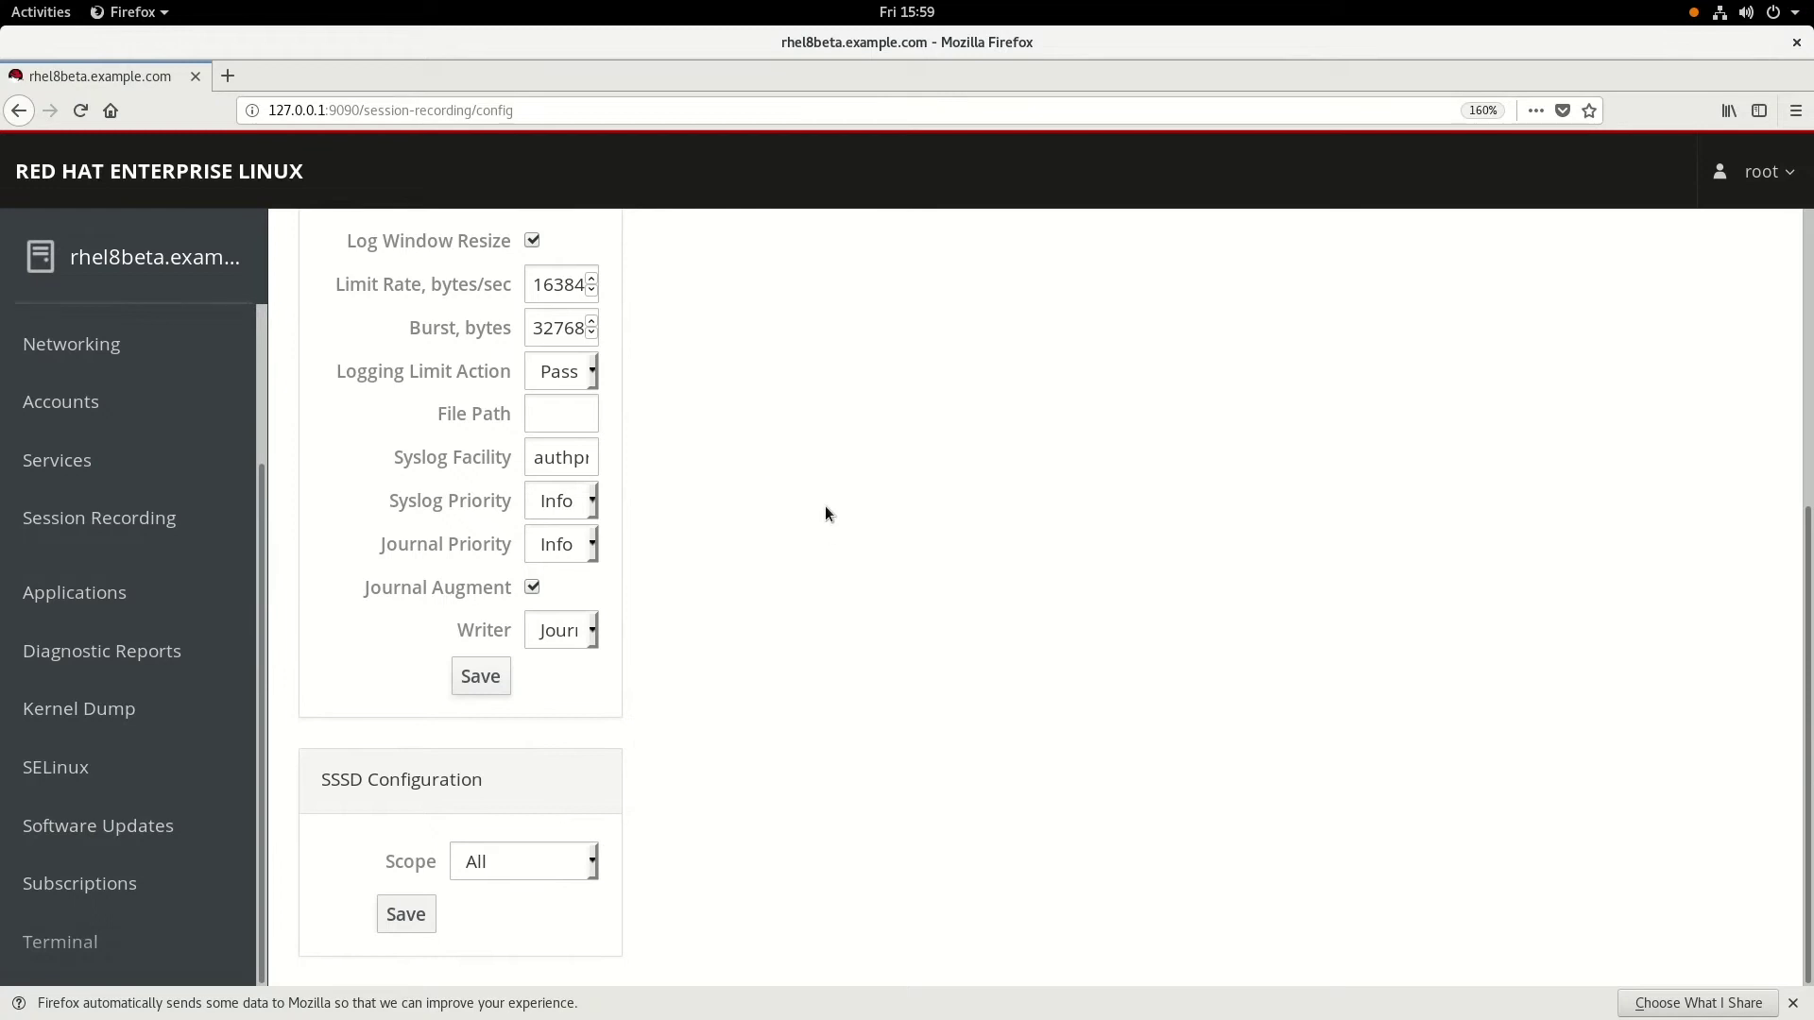
- Return to the terminal and clear the screen
key("alt+Tab")
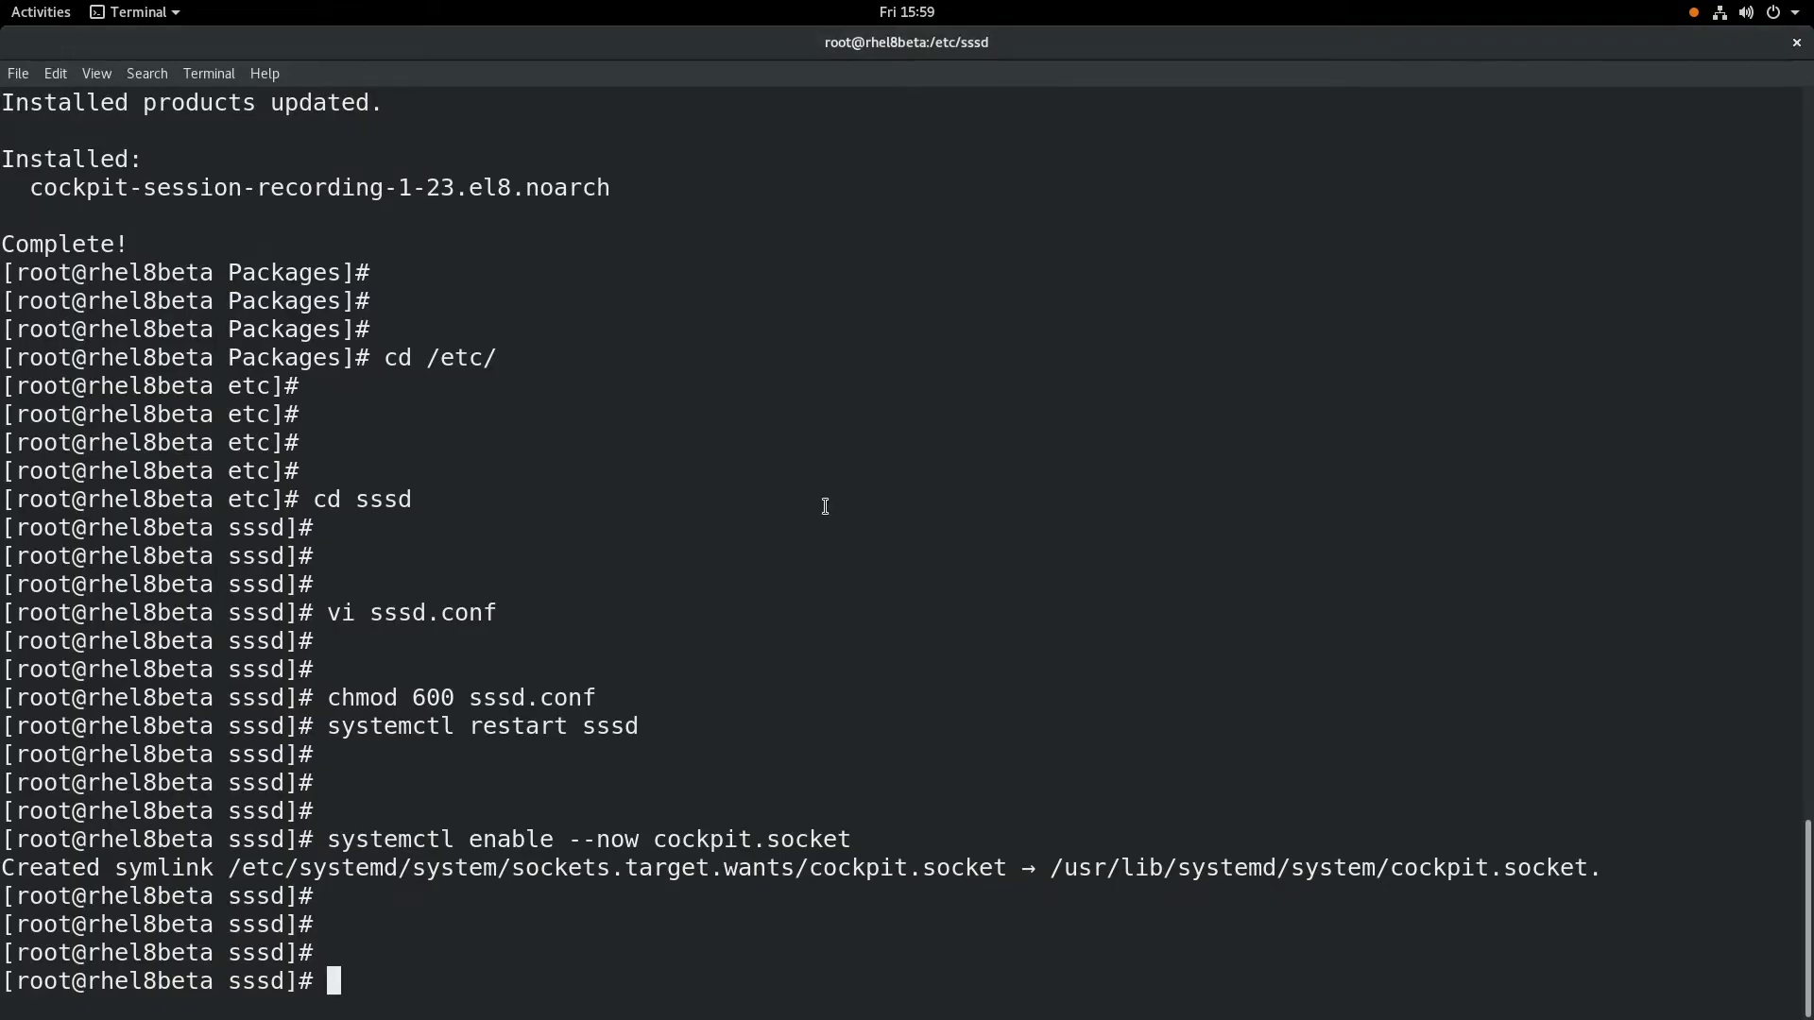
key("Return")
key("Return")
key("Return")
key("Return")
key("Return")
type("clear")
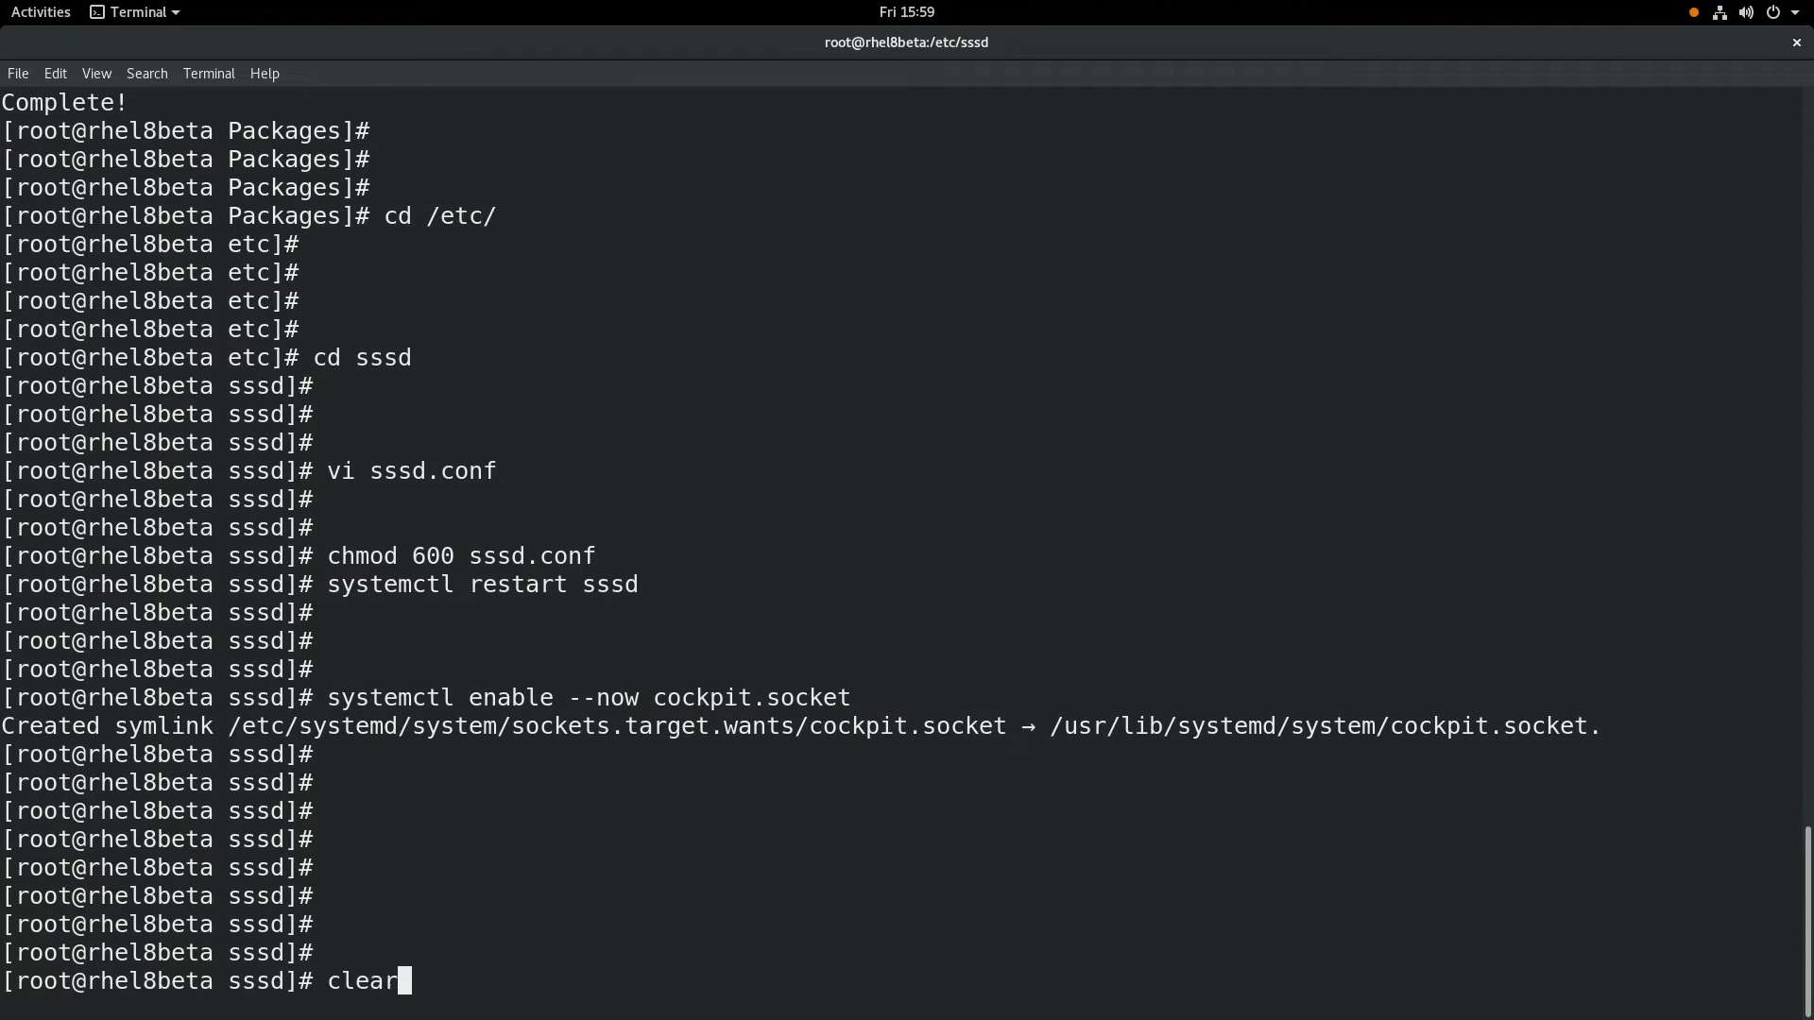
key("Return")
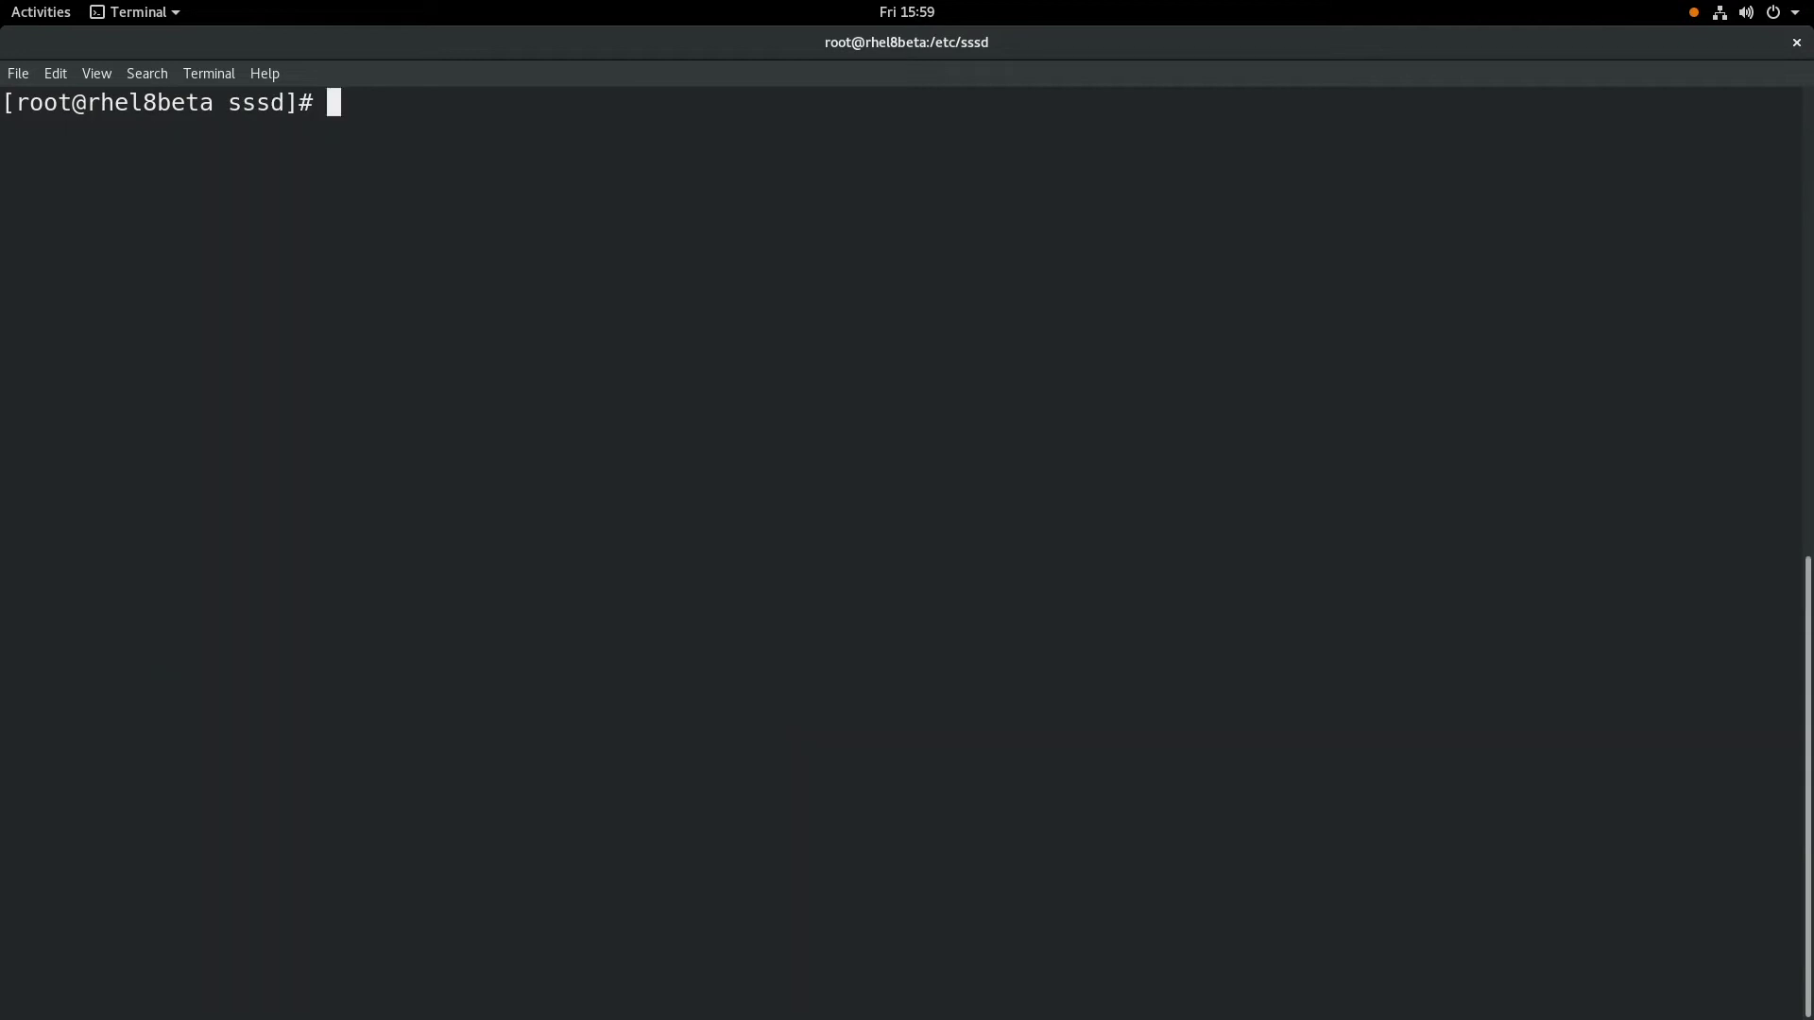
key("Return")
key("Return")
key("Return")
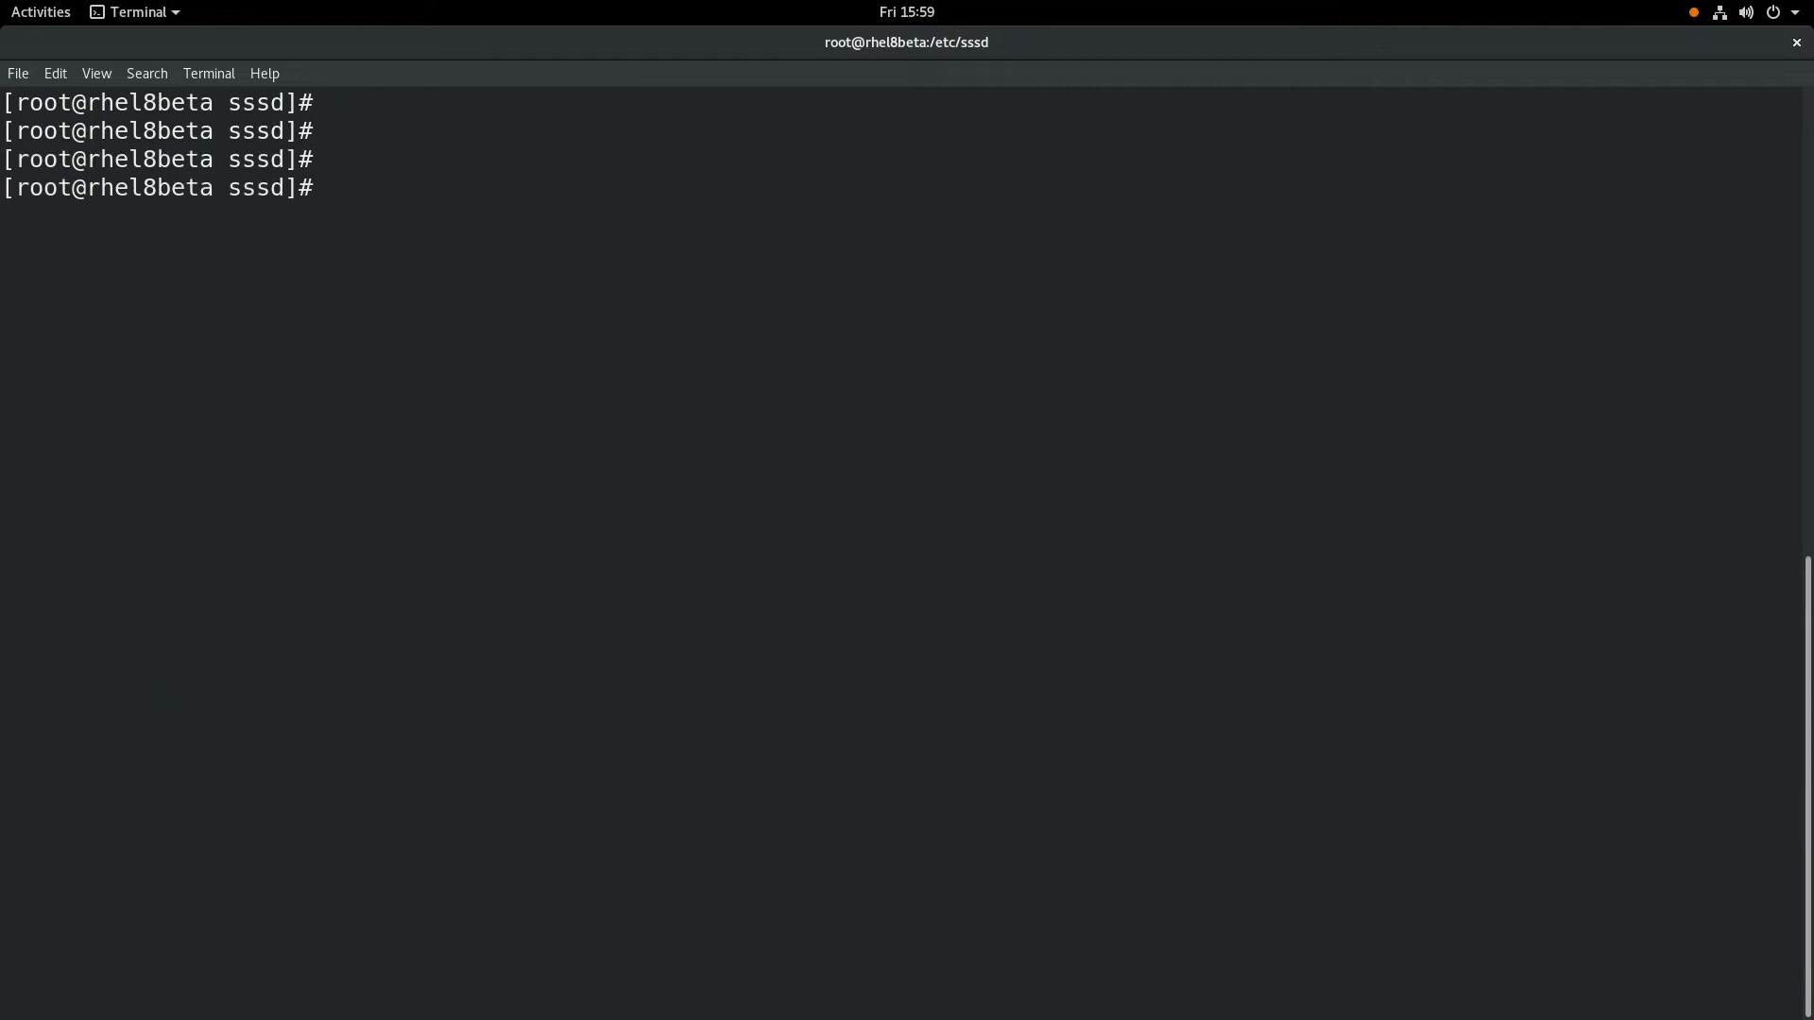
- SSH to the test user at localhost and answer yes to trust the host key
type("ssh brian@")
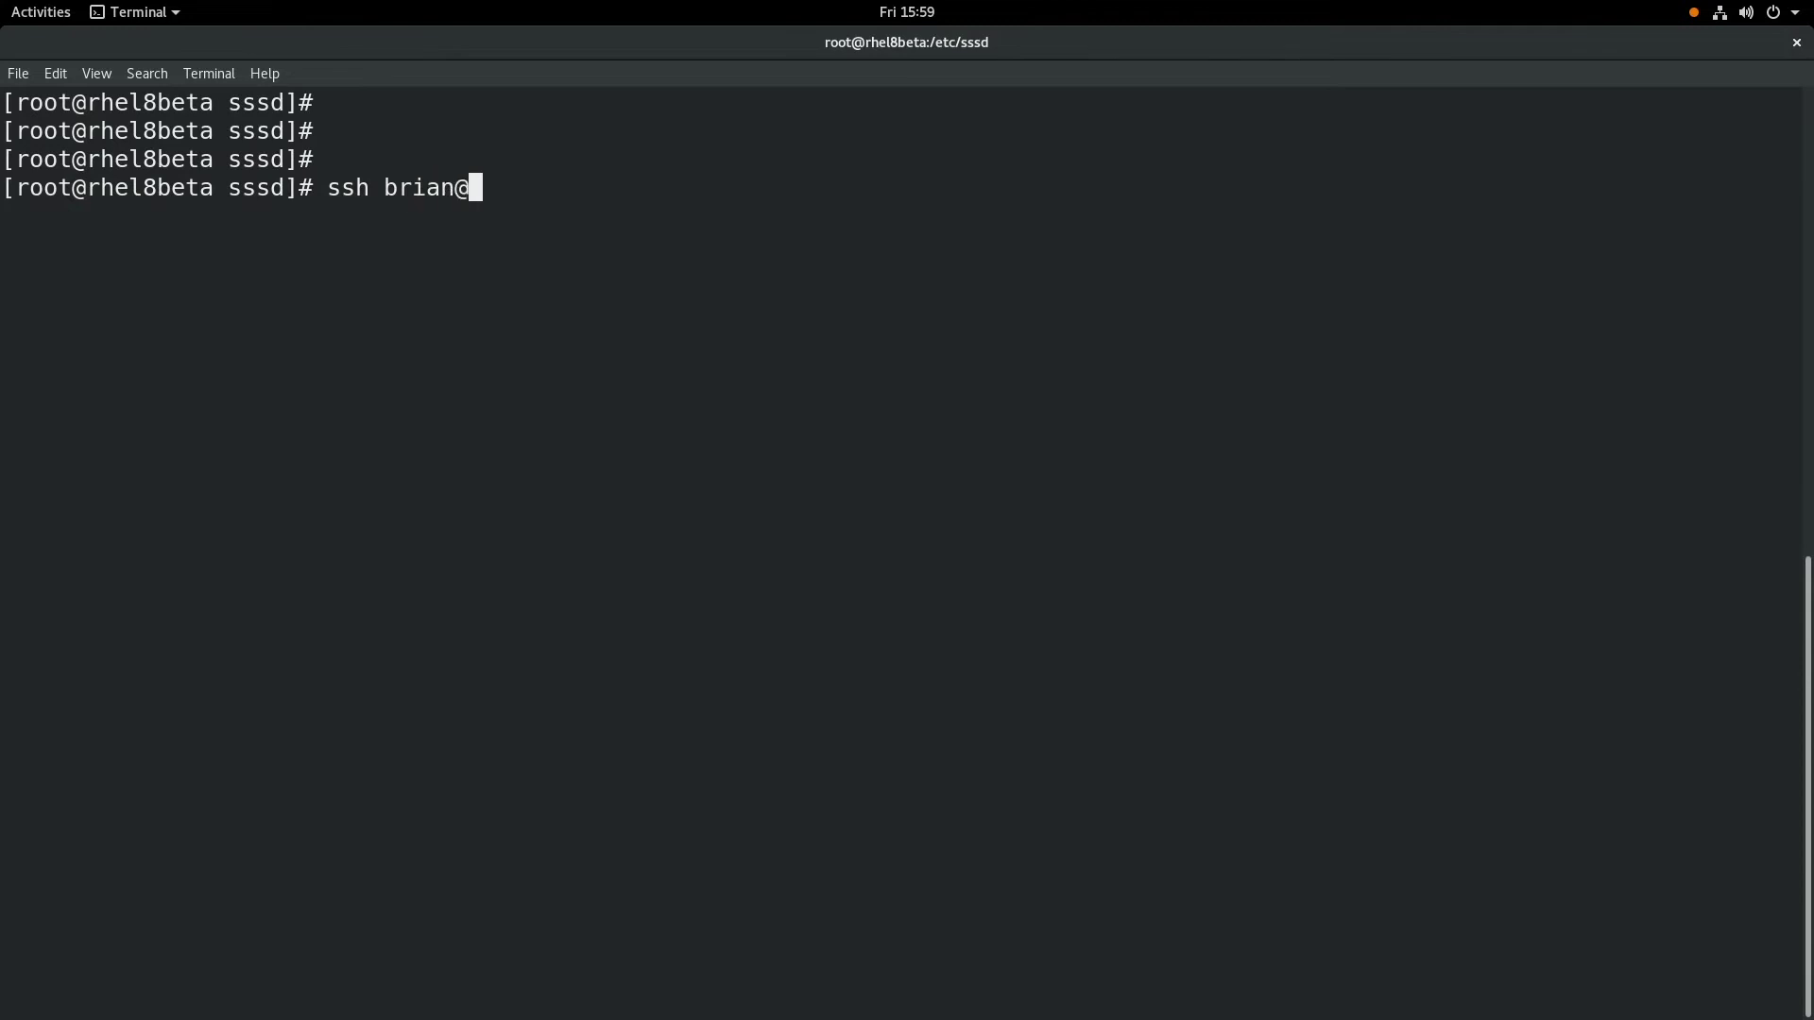
type("localhost")
key("Return")
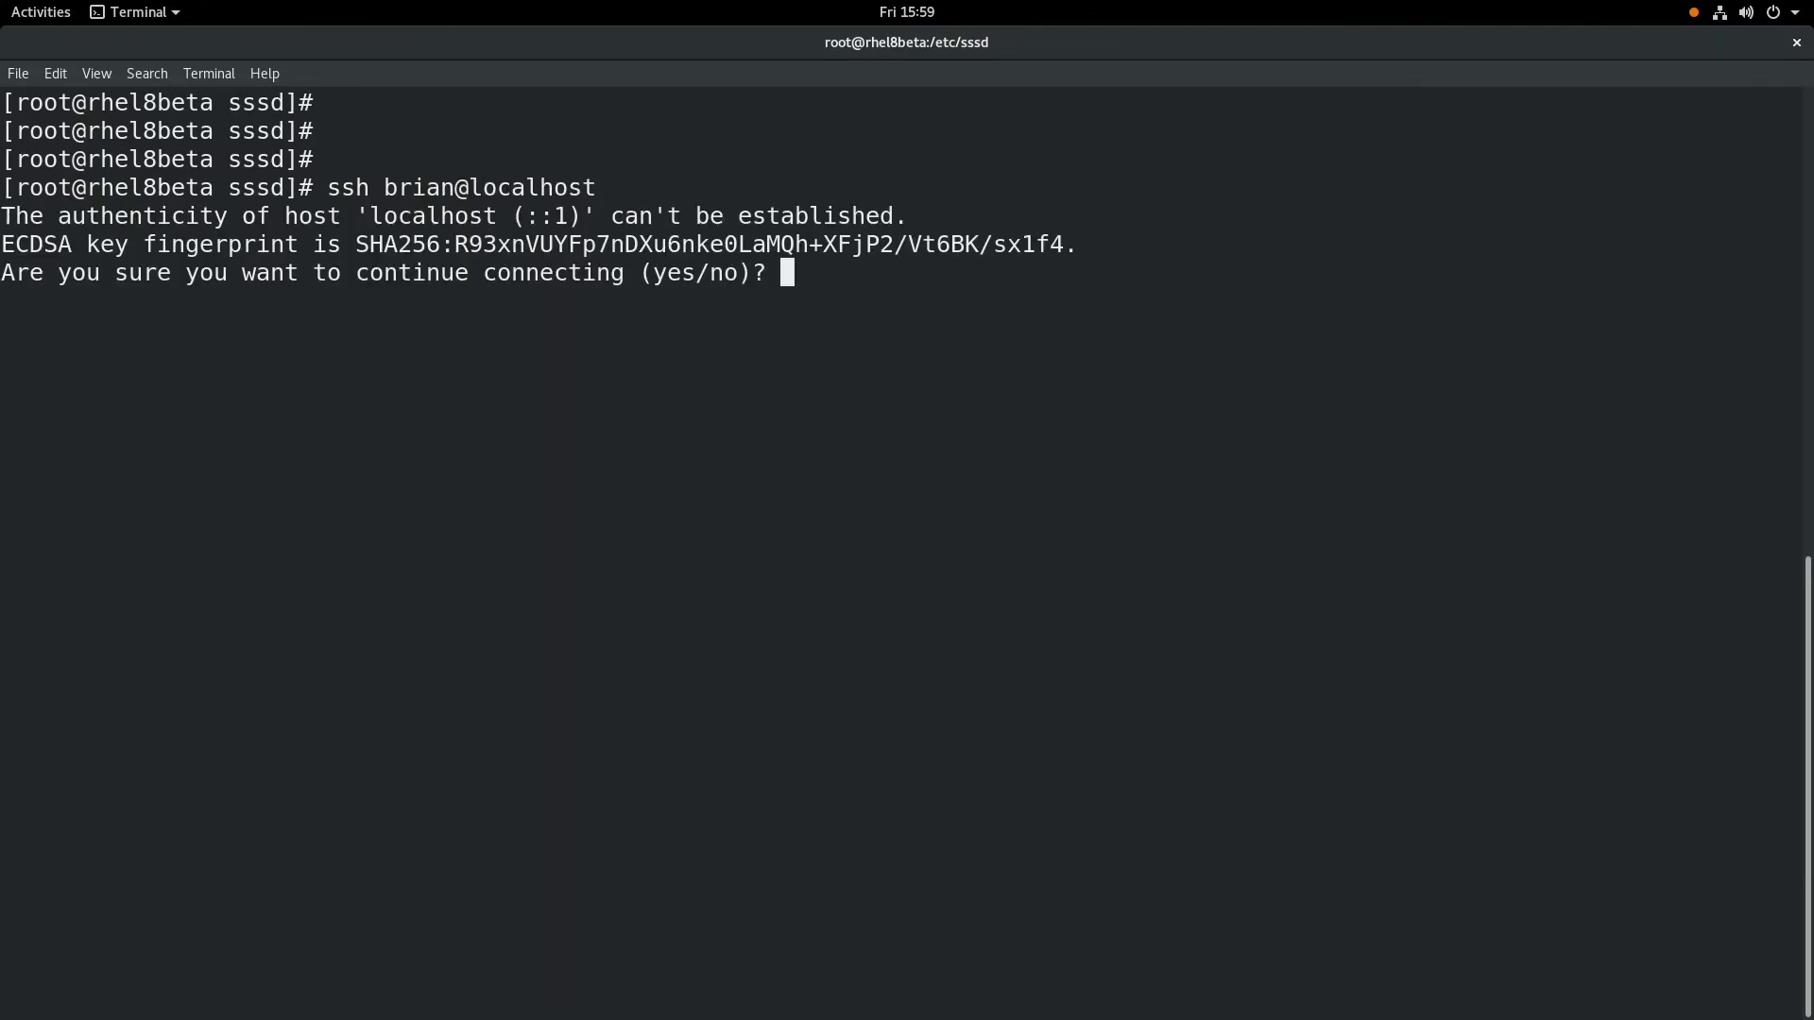
type("yes")
key("Return")
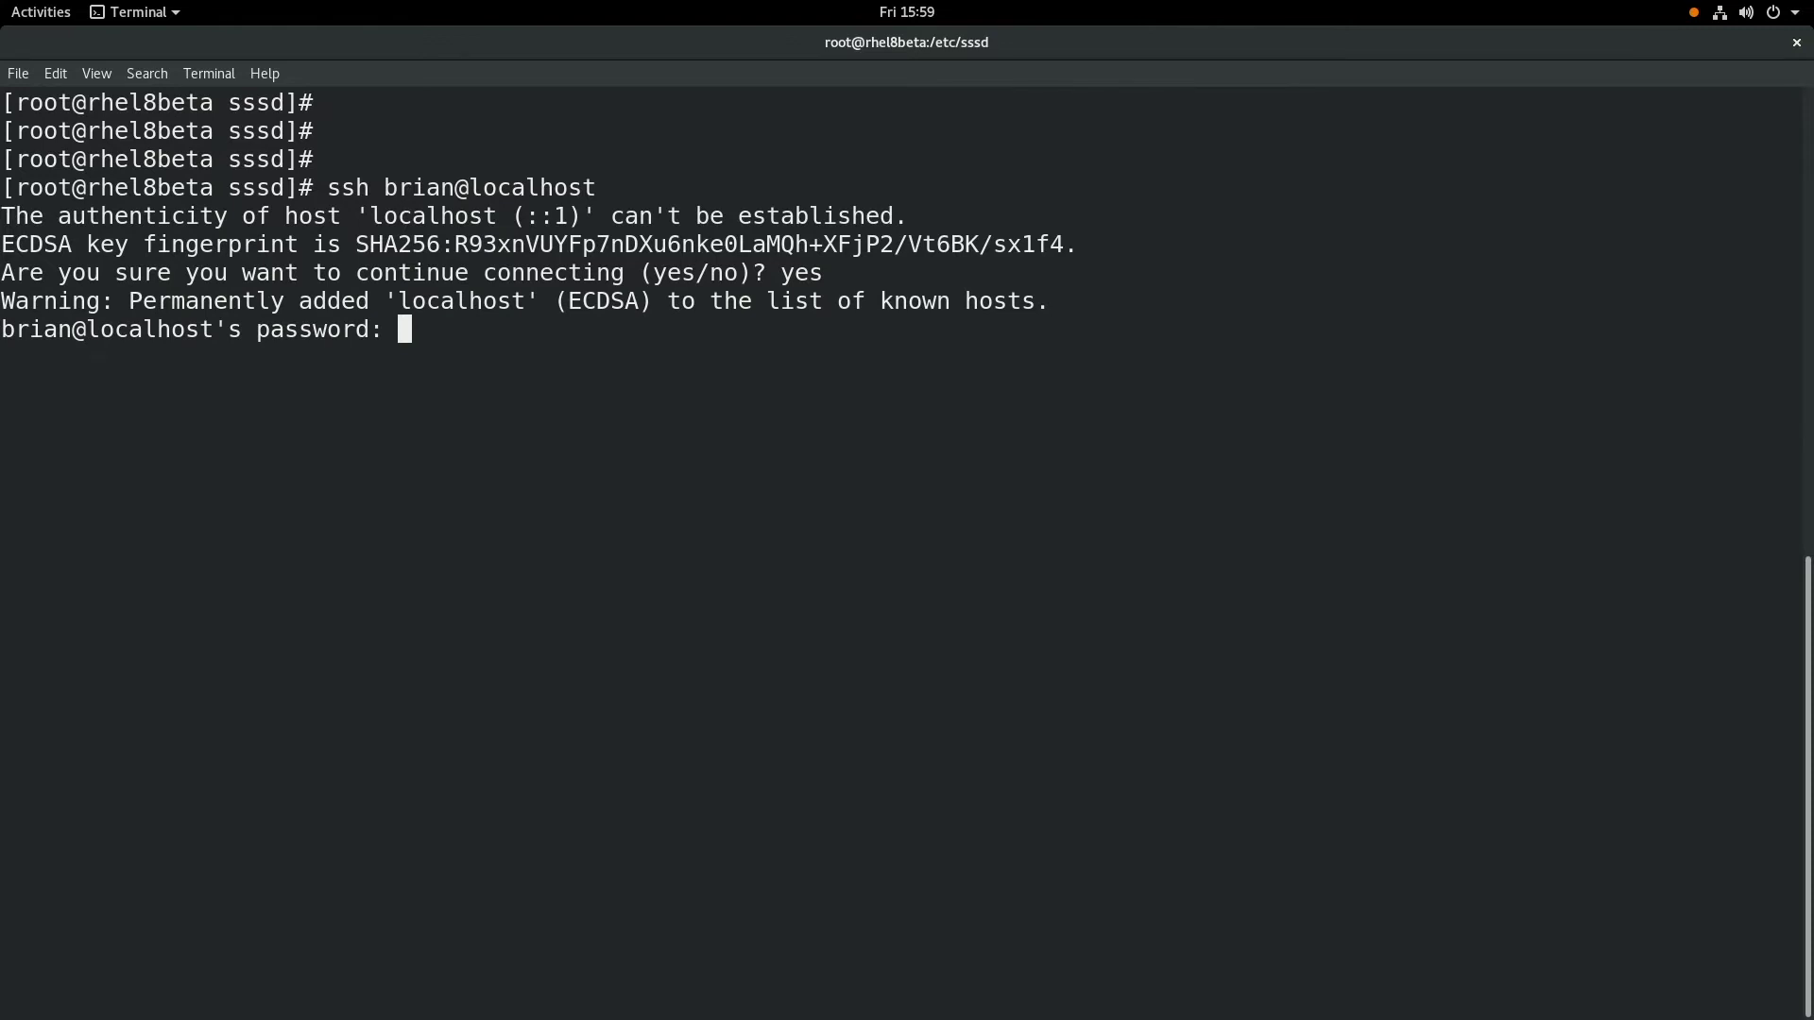
- Log in over SSH and run ls -al, hostname and whoami in the recorded session
key("Return")
key("Return")
key("Return")
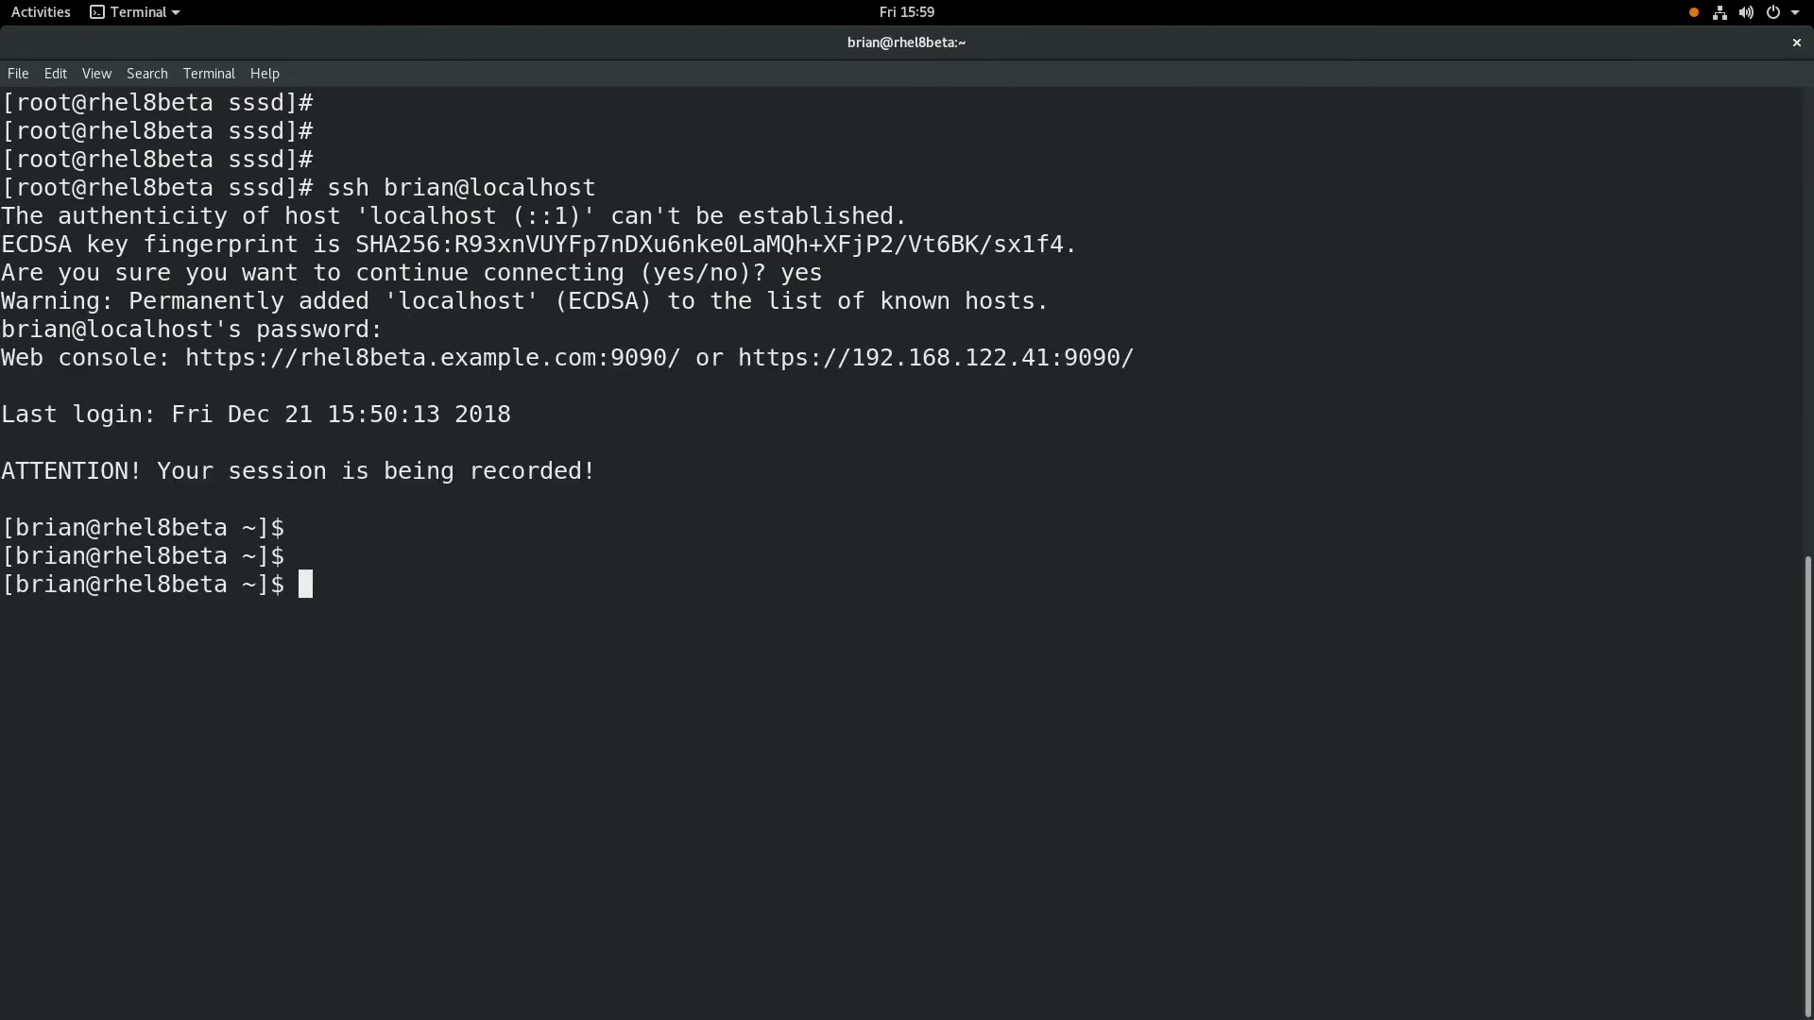
left_click_drag(249, 468, 488, 441)
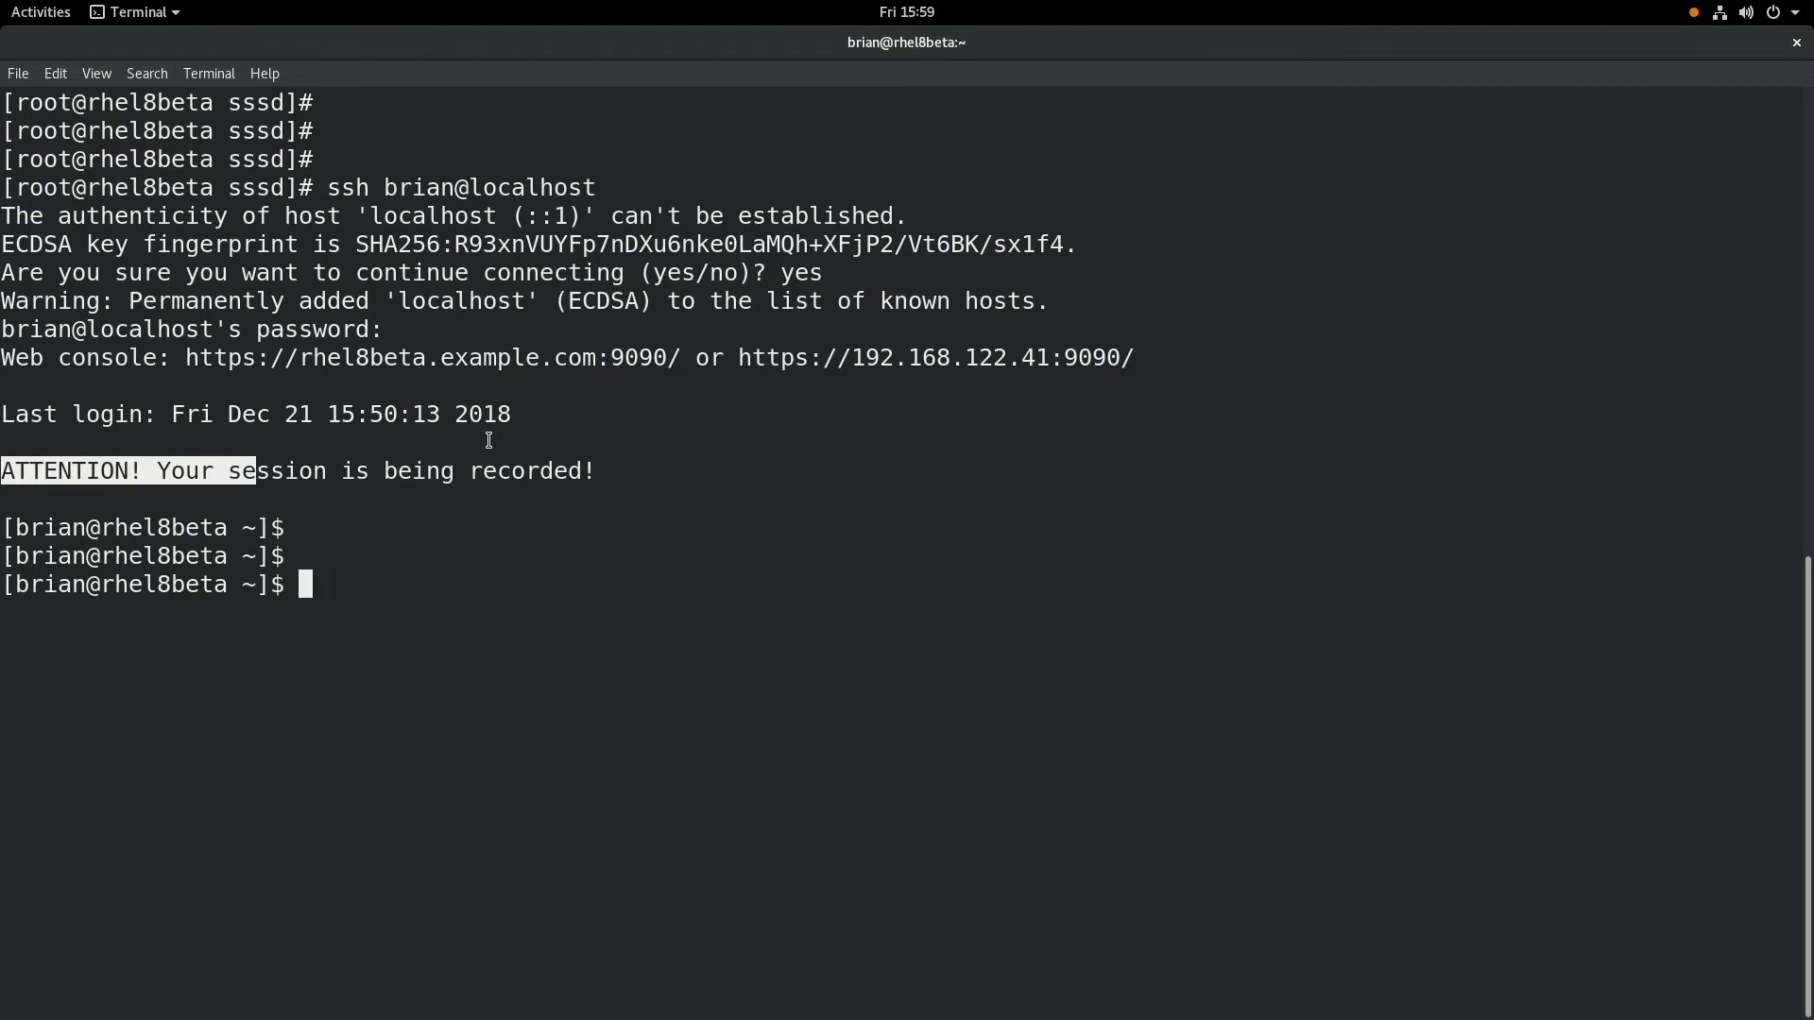
type("ls -al")
key("Return")
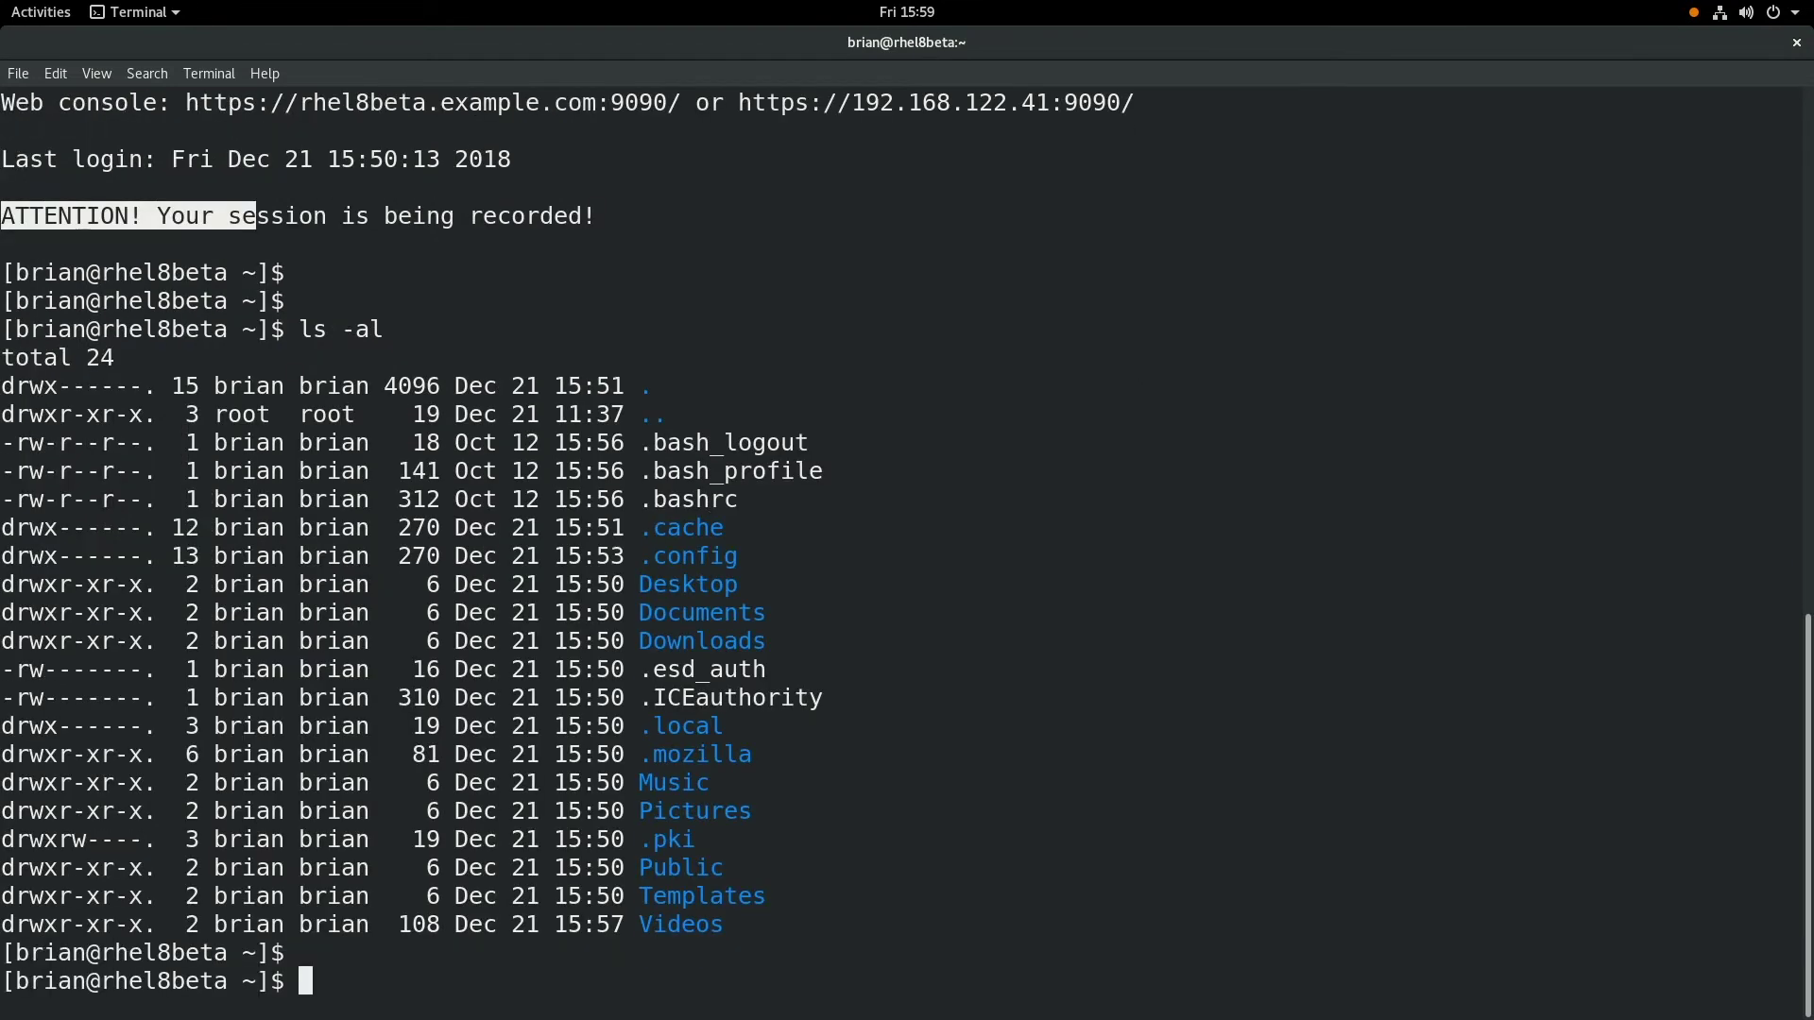
type("hostname")
key("Return")
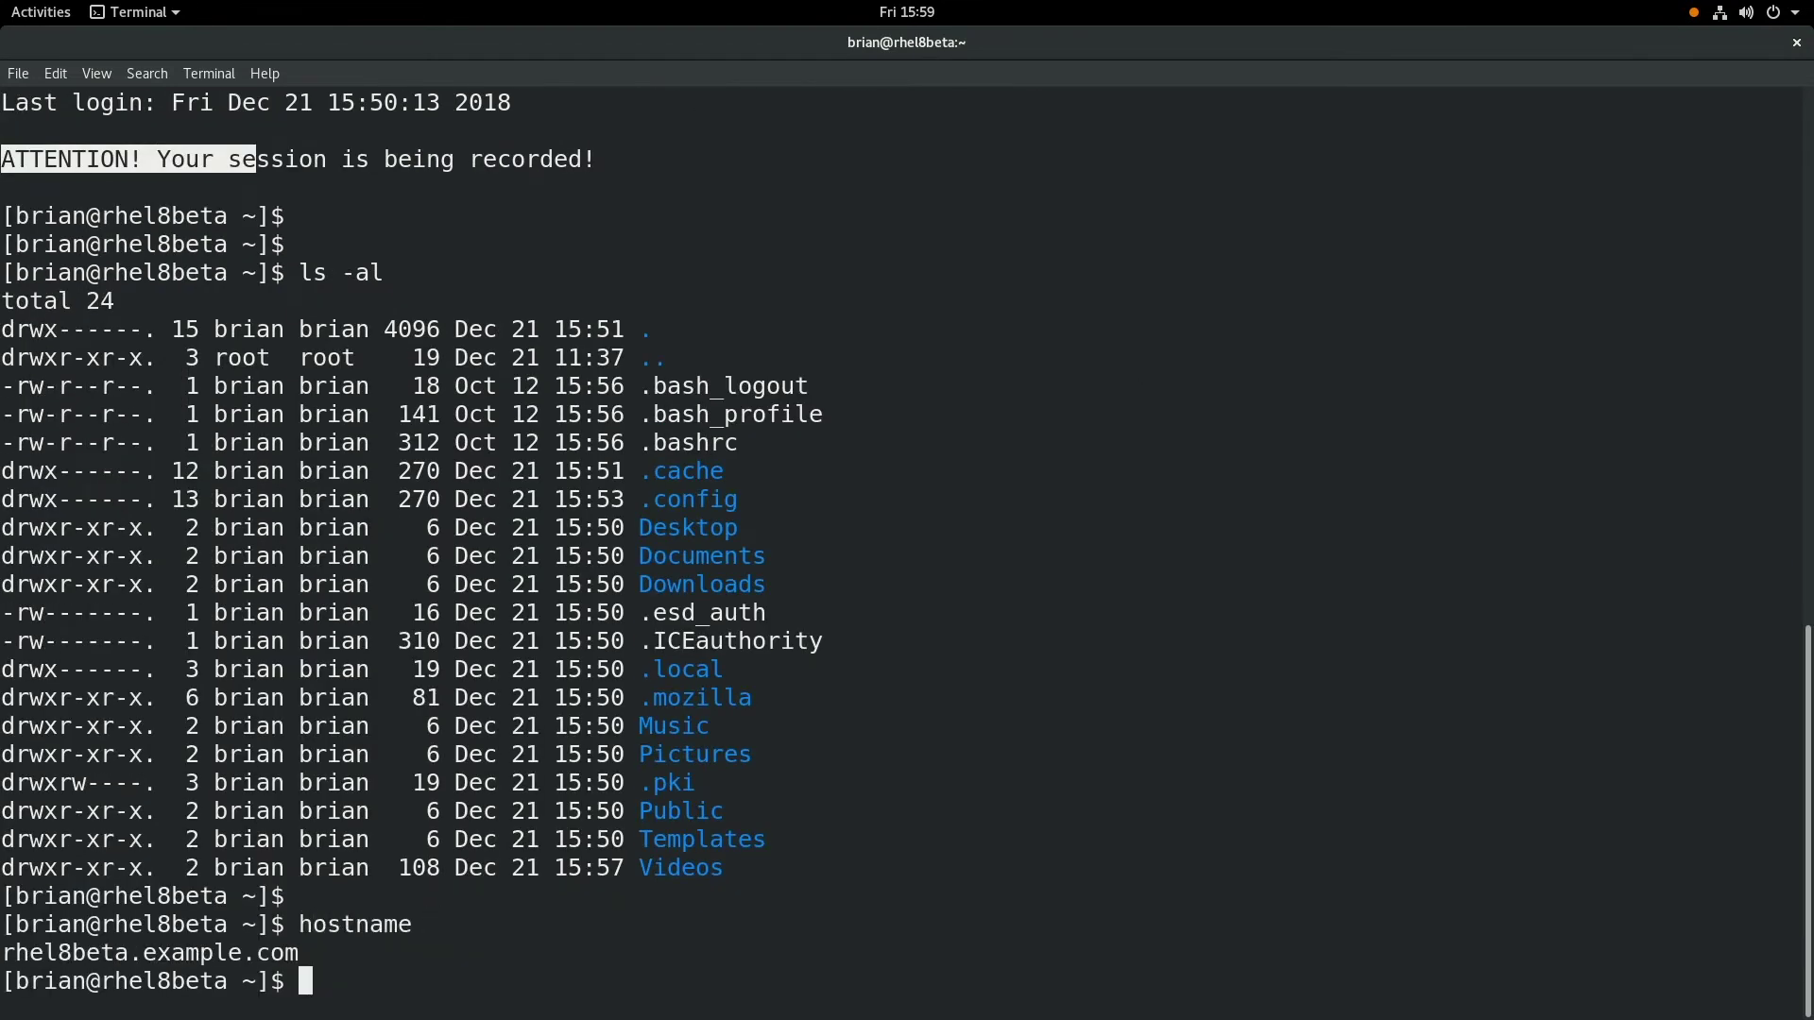
type("whoami")
key("Return")
key("Return")
key("Return")
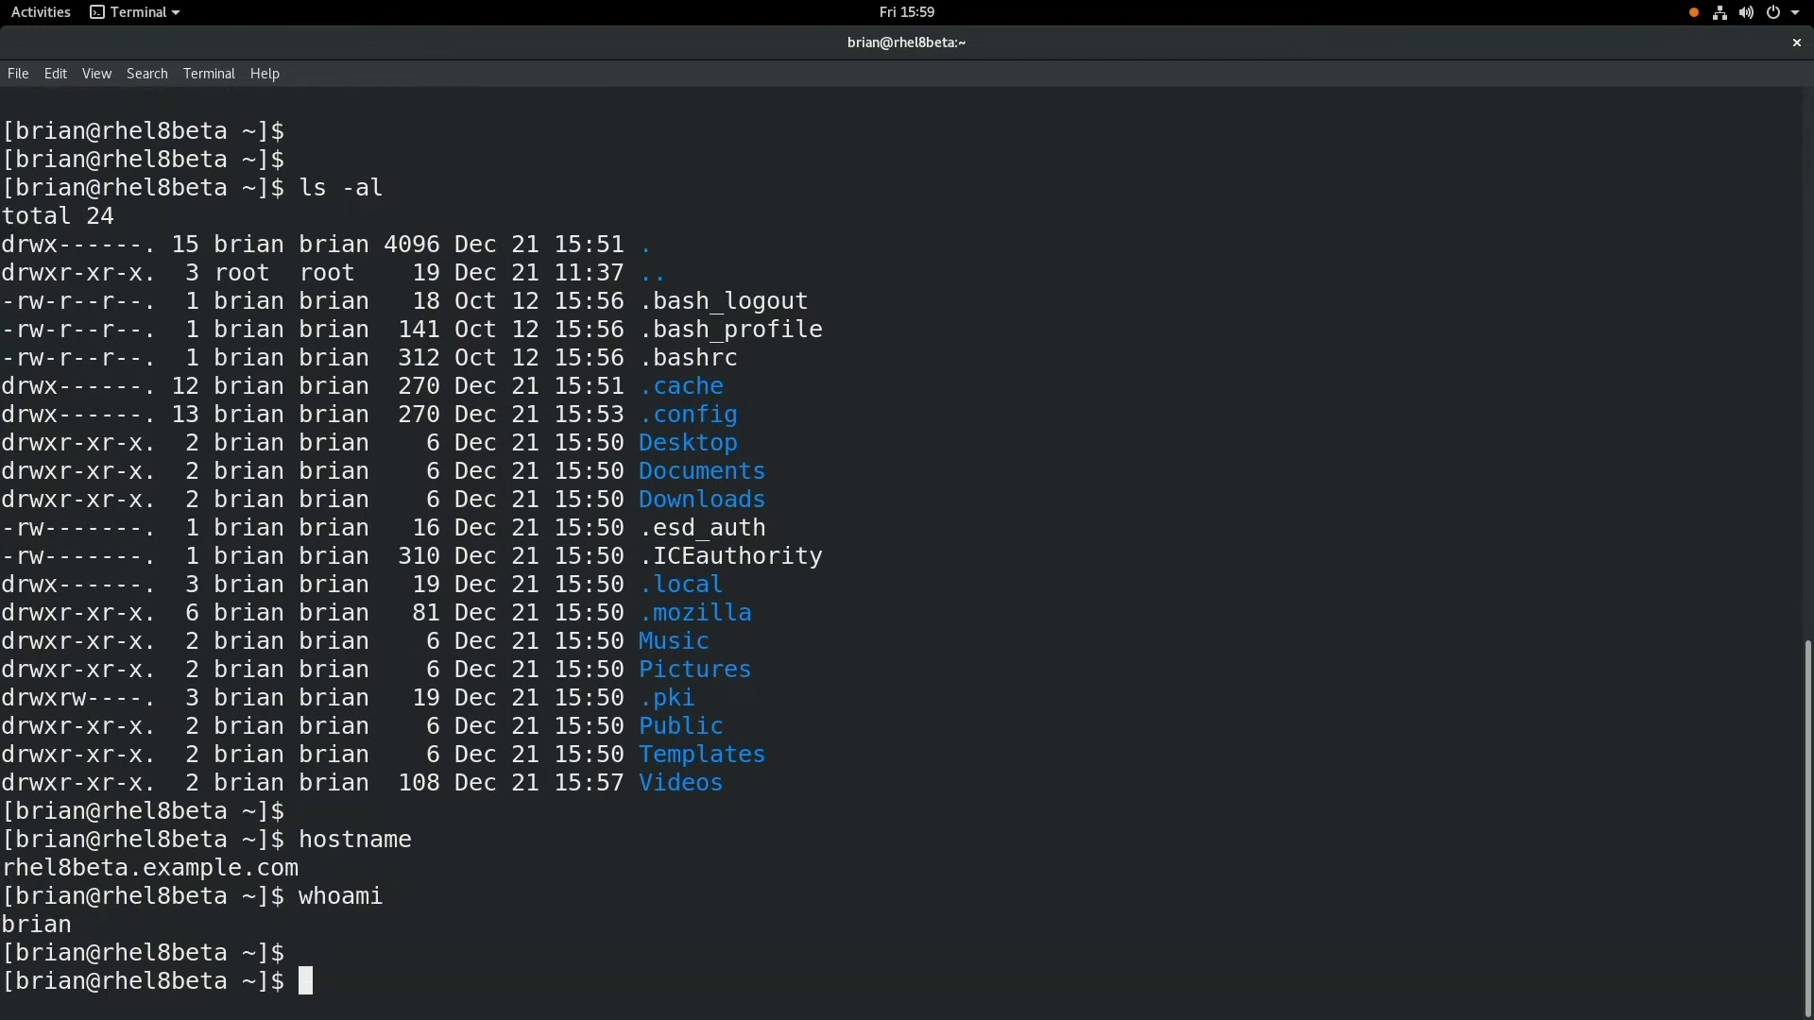
- Create and delete testfile, exit the SSH session, and switch to Firefox
type("touch testf")
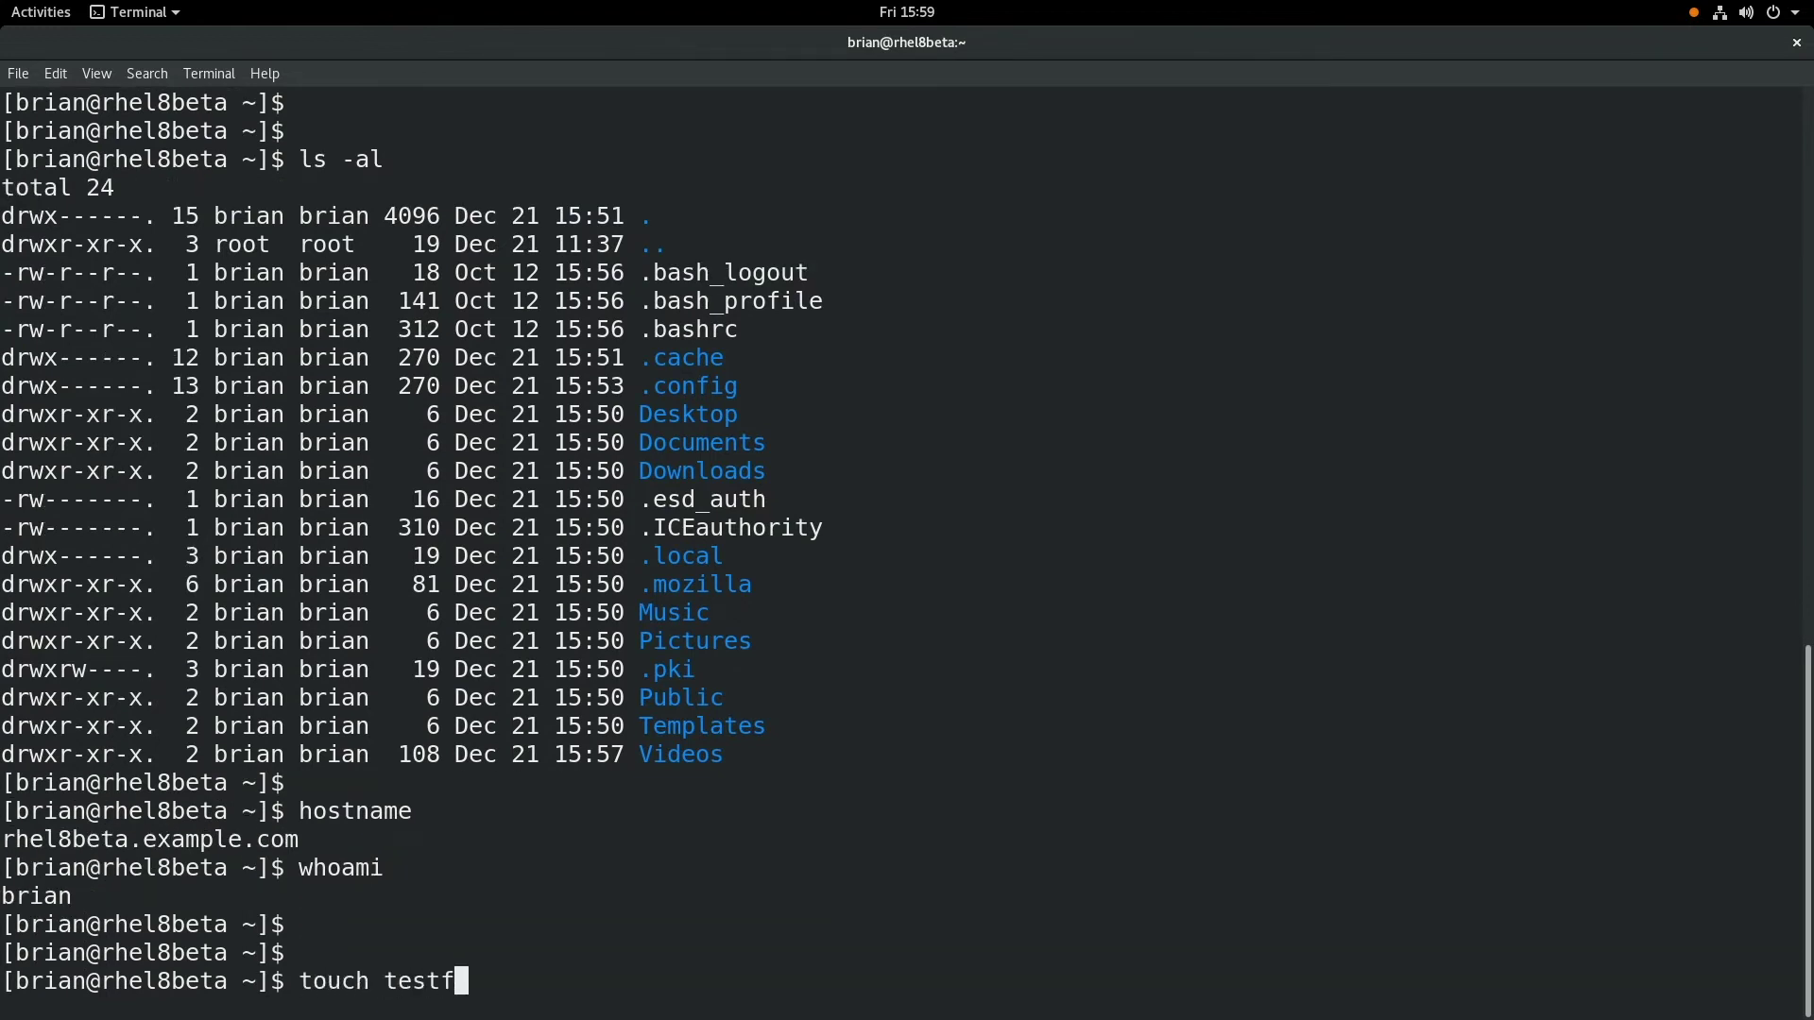
type("ile")
key("Return")
type("rm testfile")
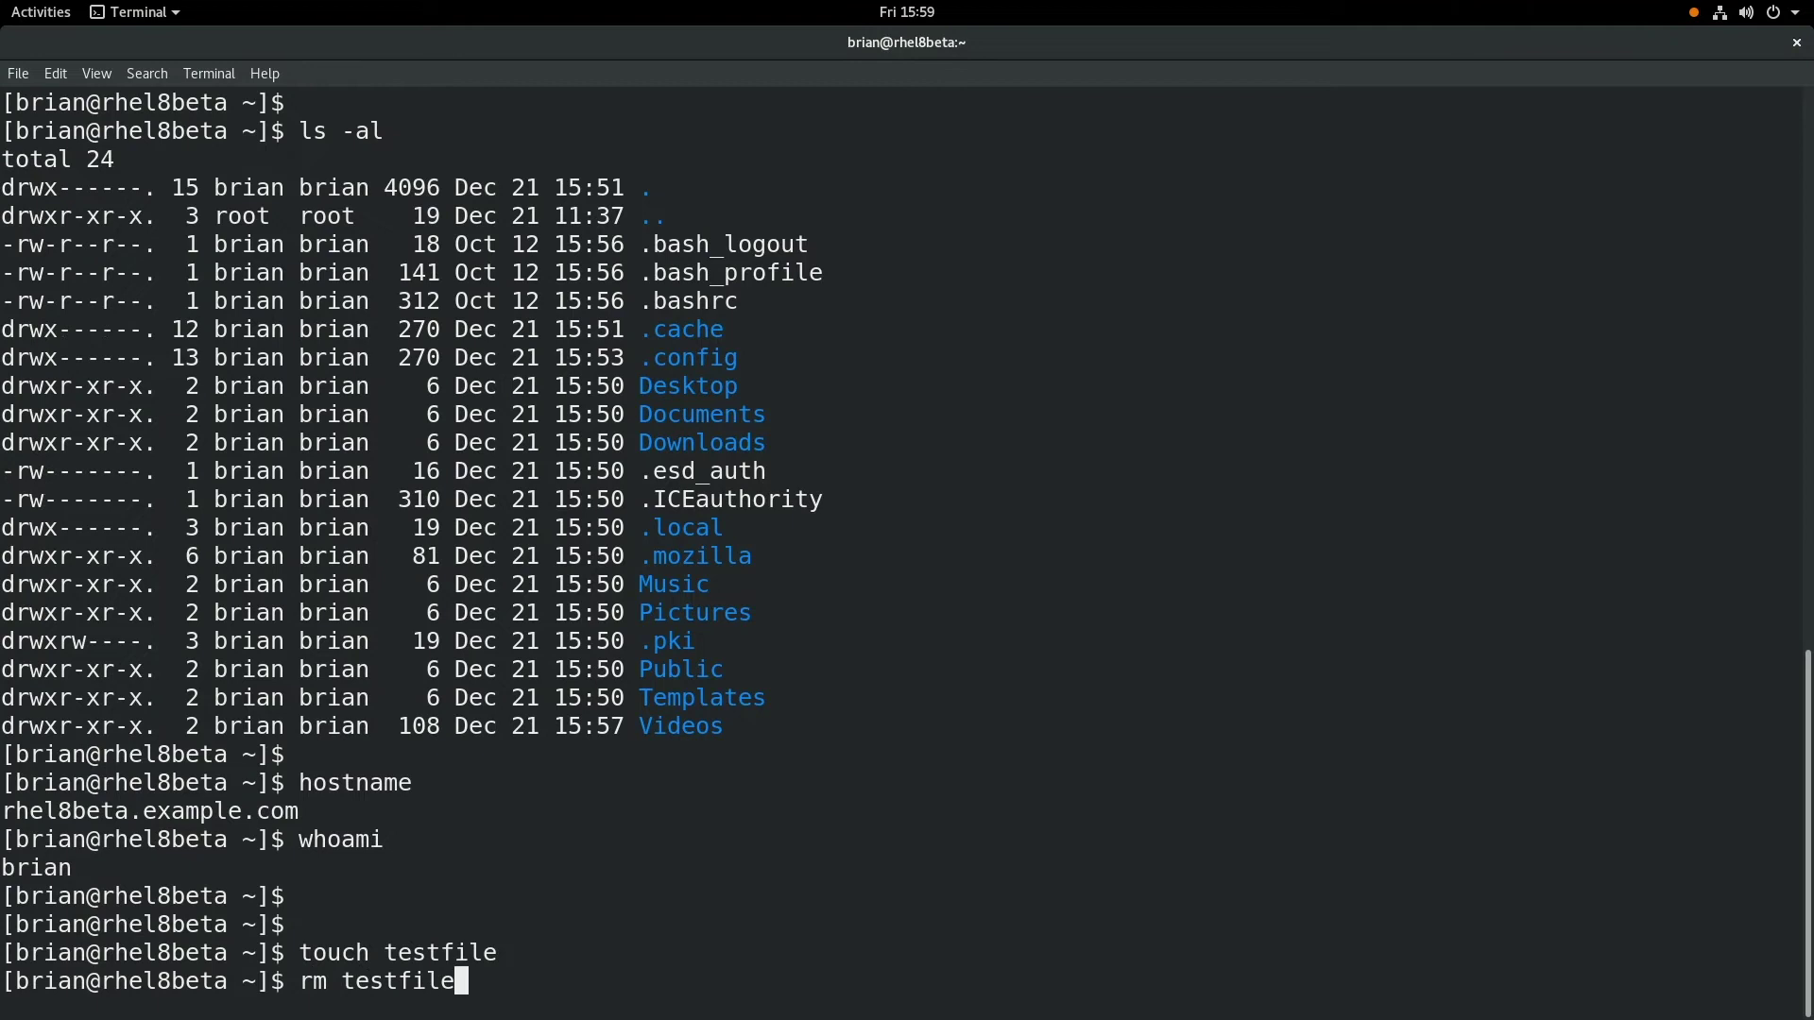
key("Return")
type("exit")
key("Return")
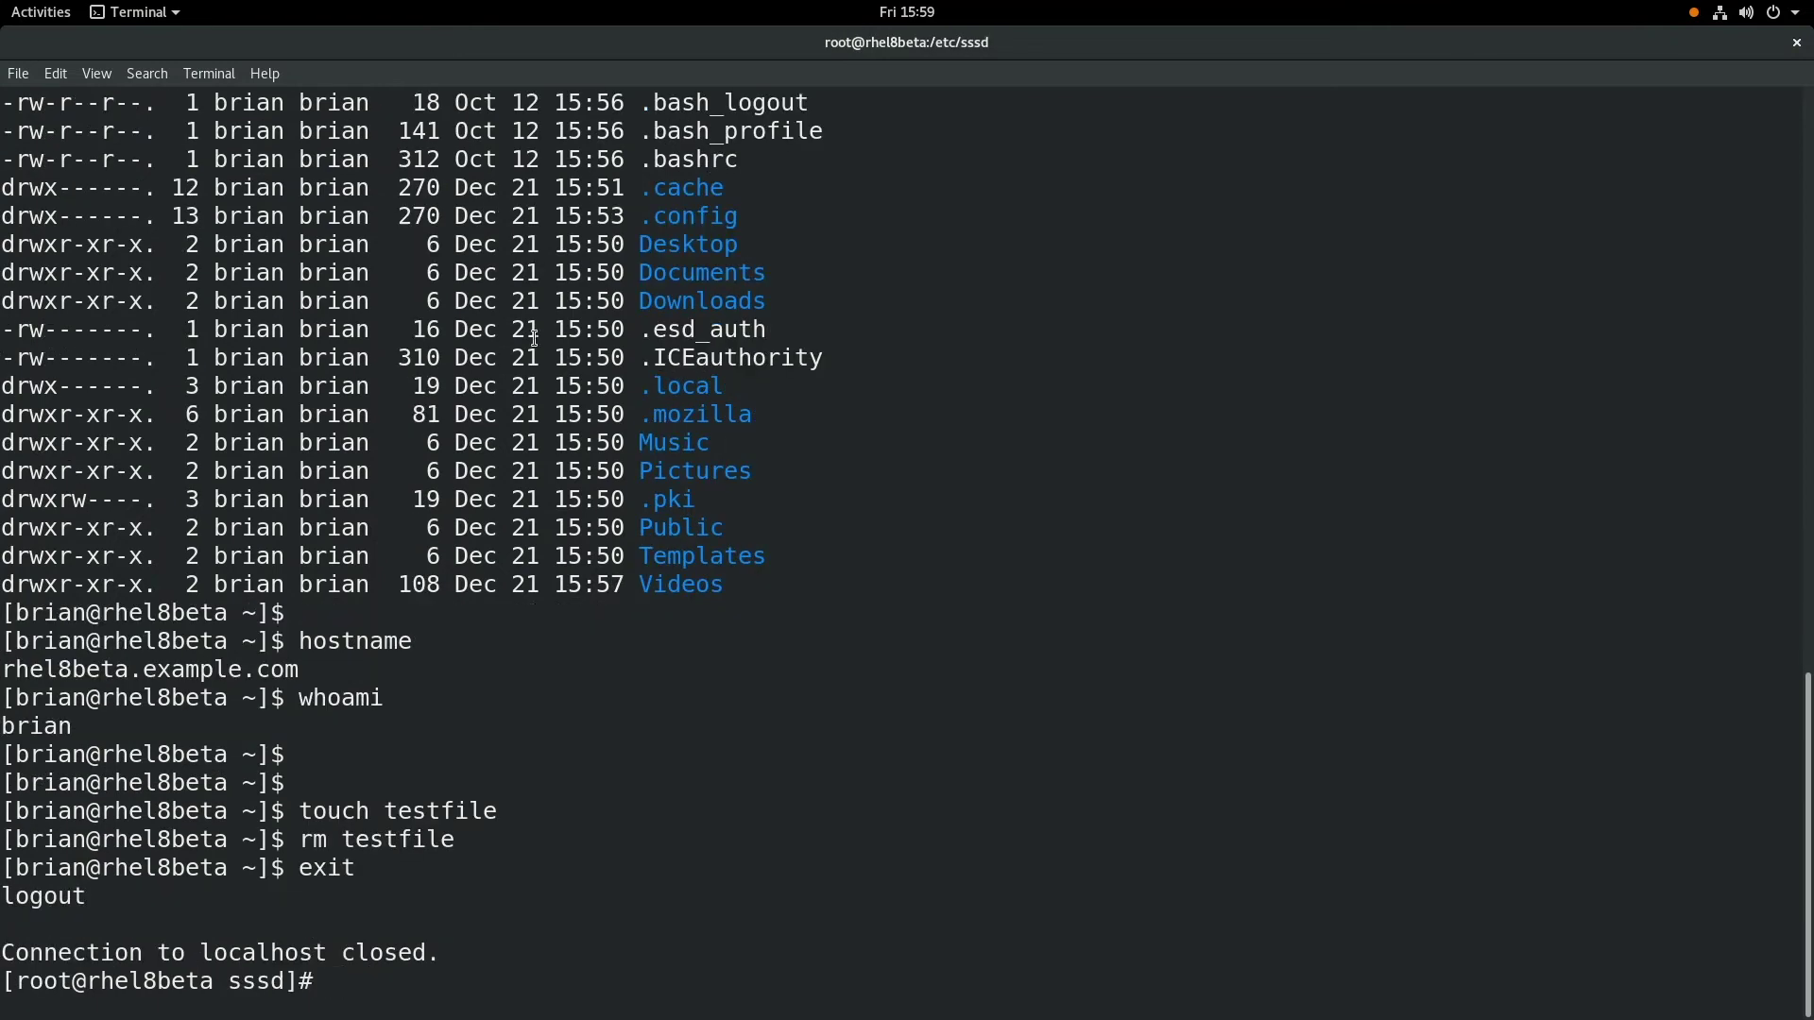
key("alt+Tab")
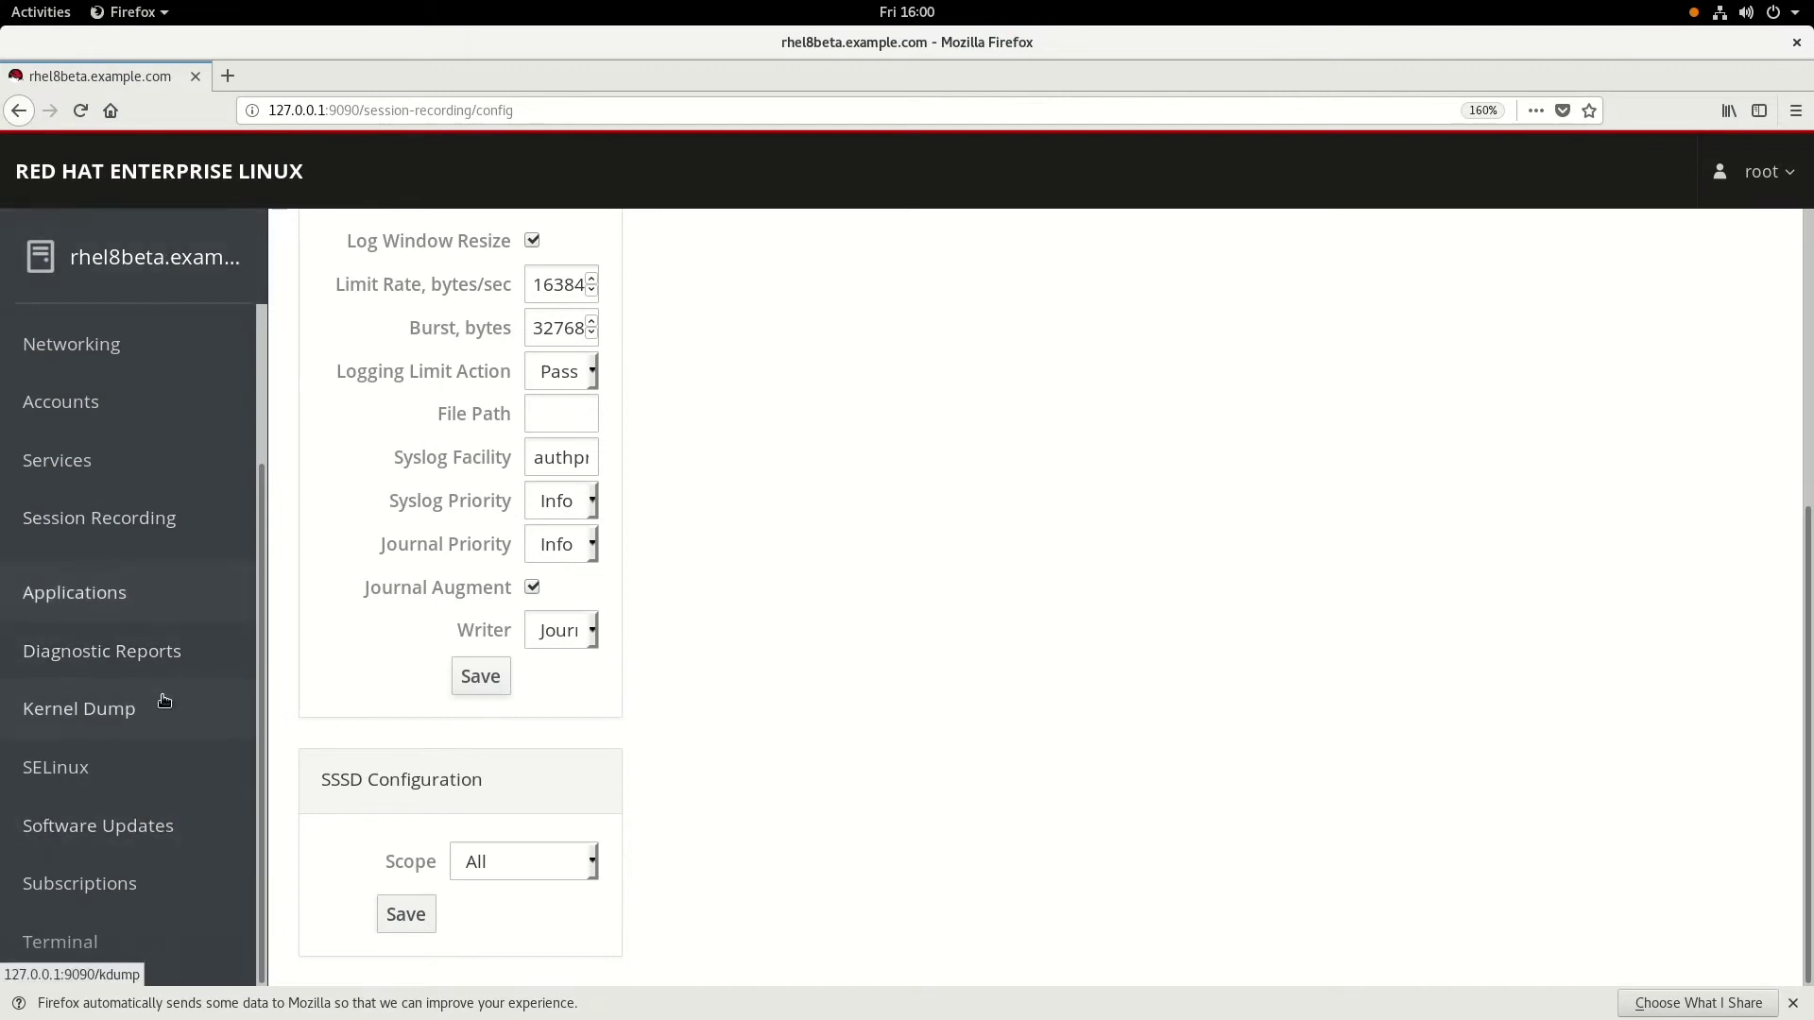
- Open the user's recorded SSH session from the Session Recording list and play it
left_click(133, 525)
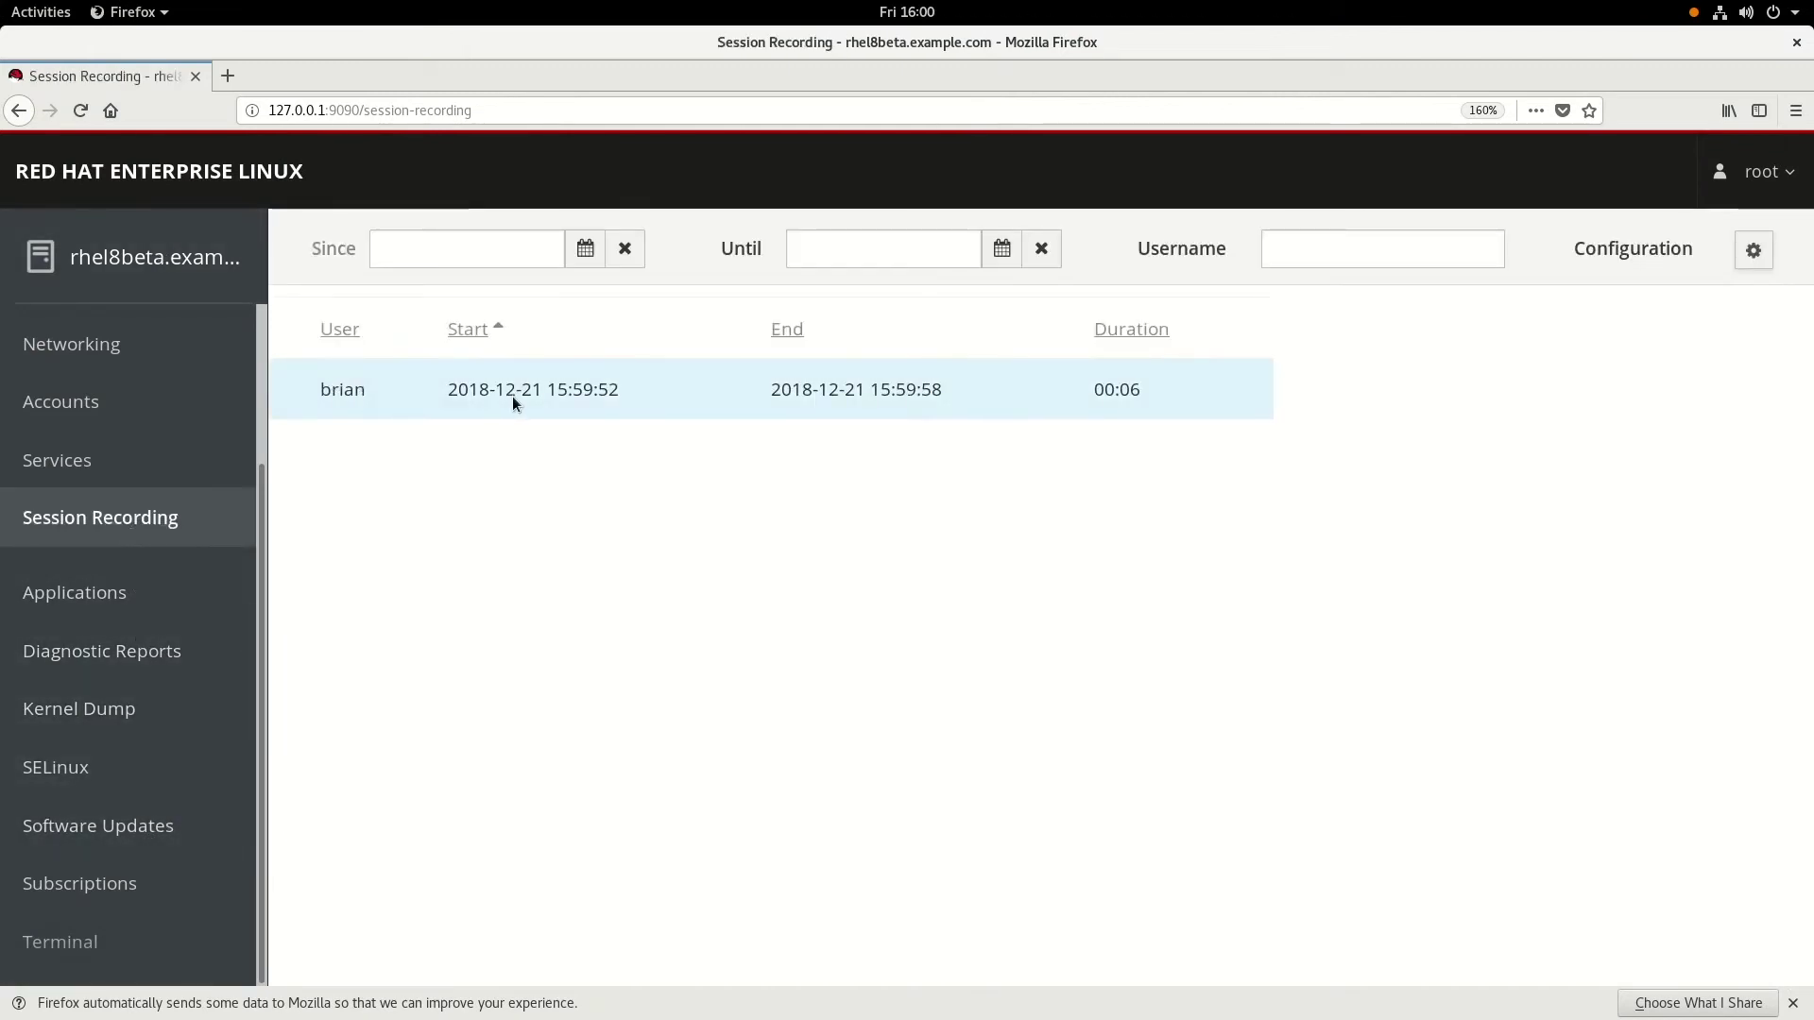
left_click(603, 394)
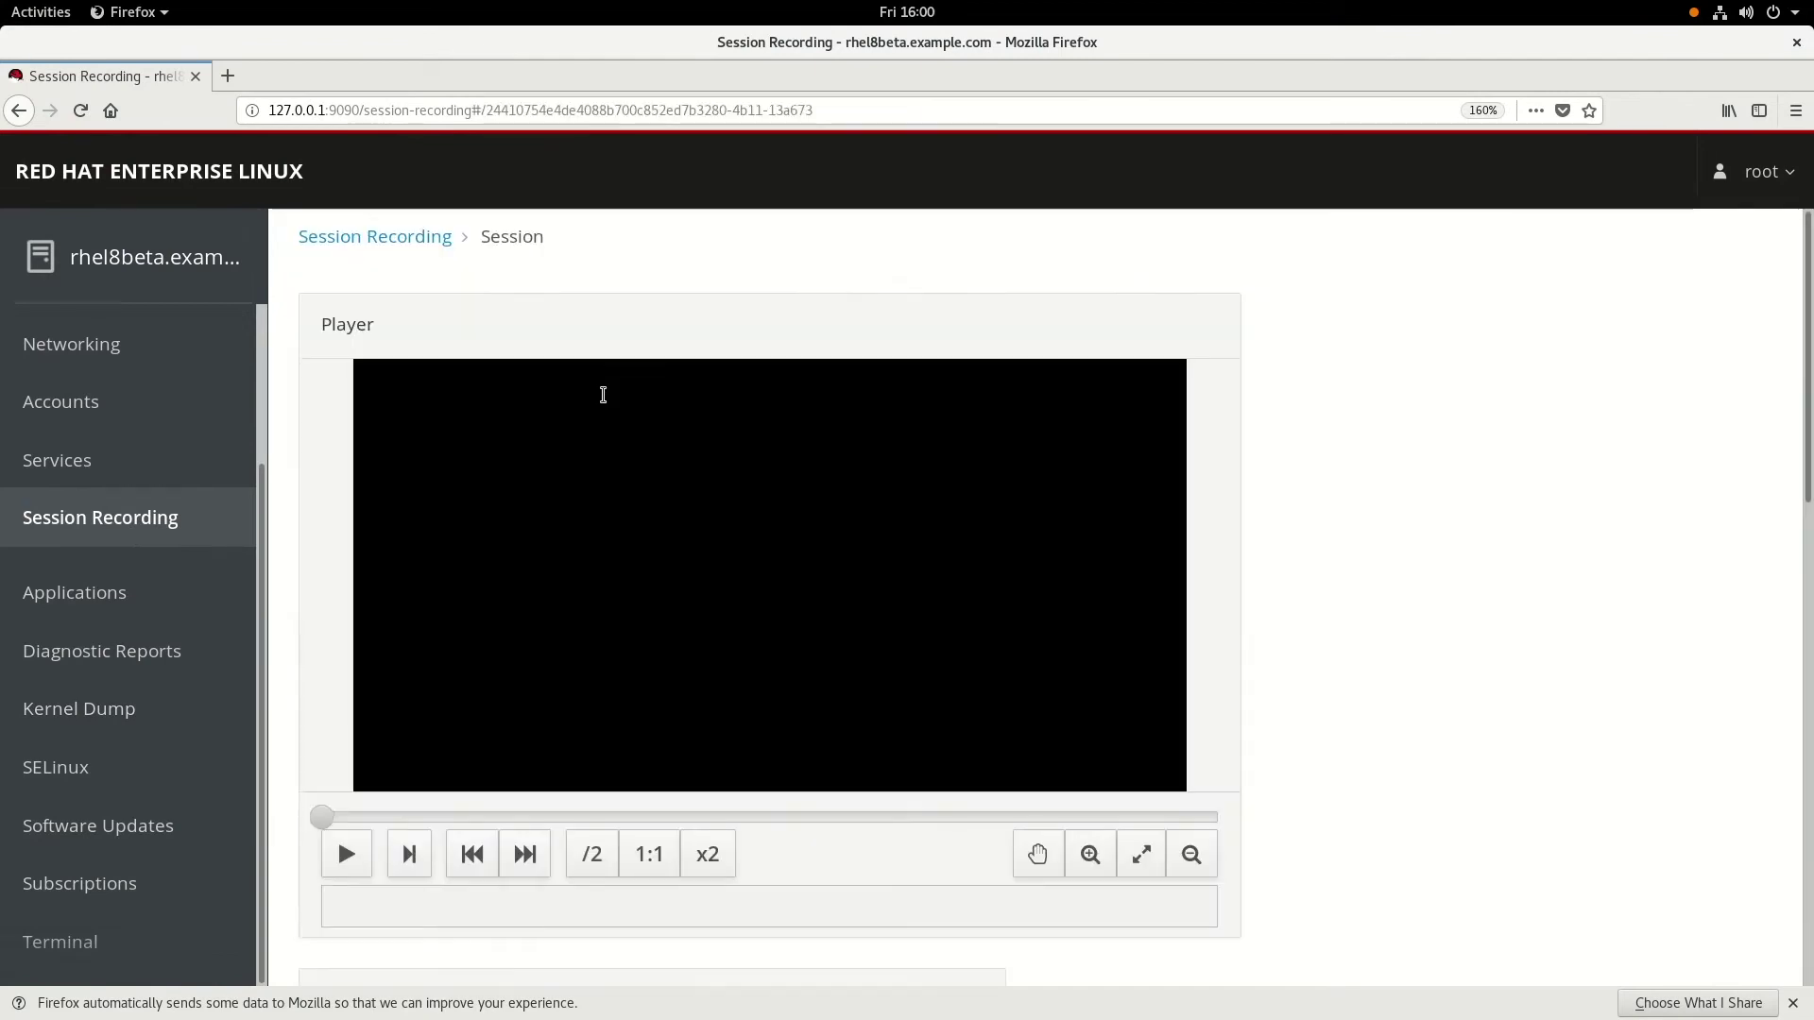
left_click(349, 856)
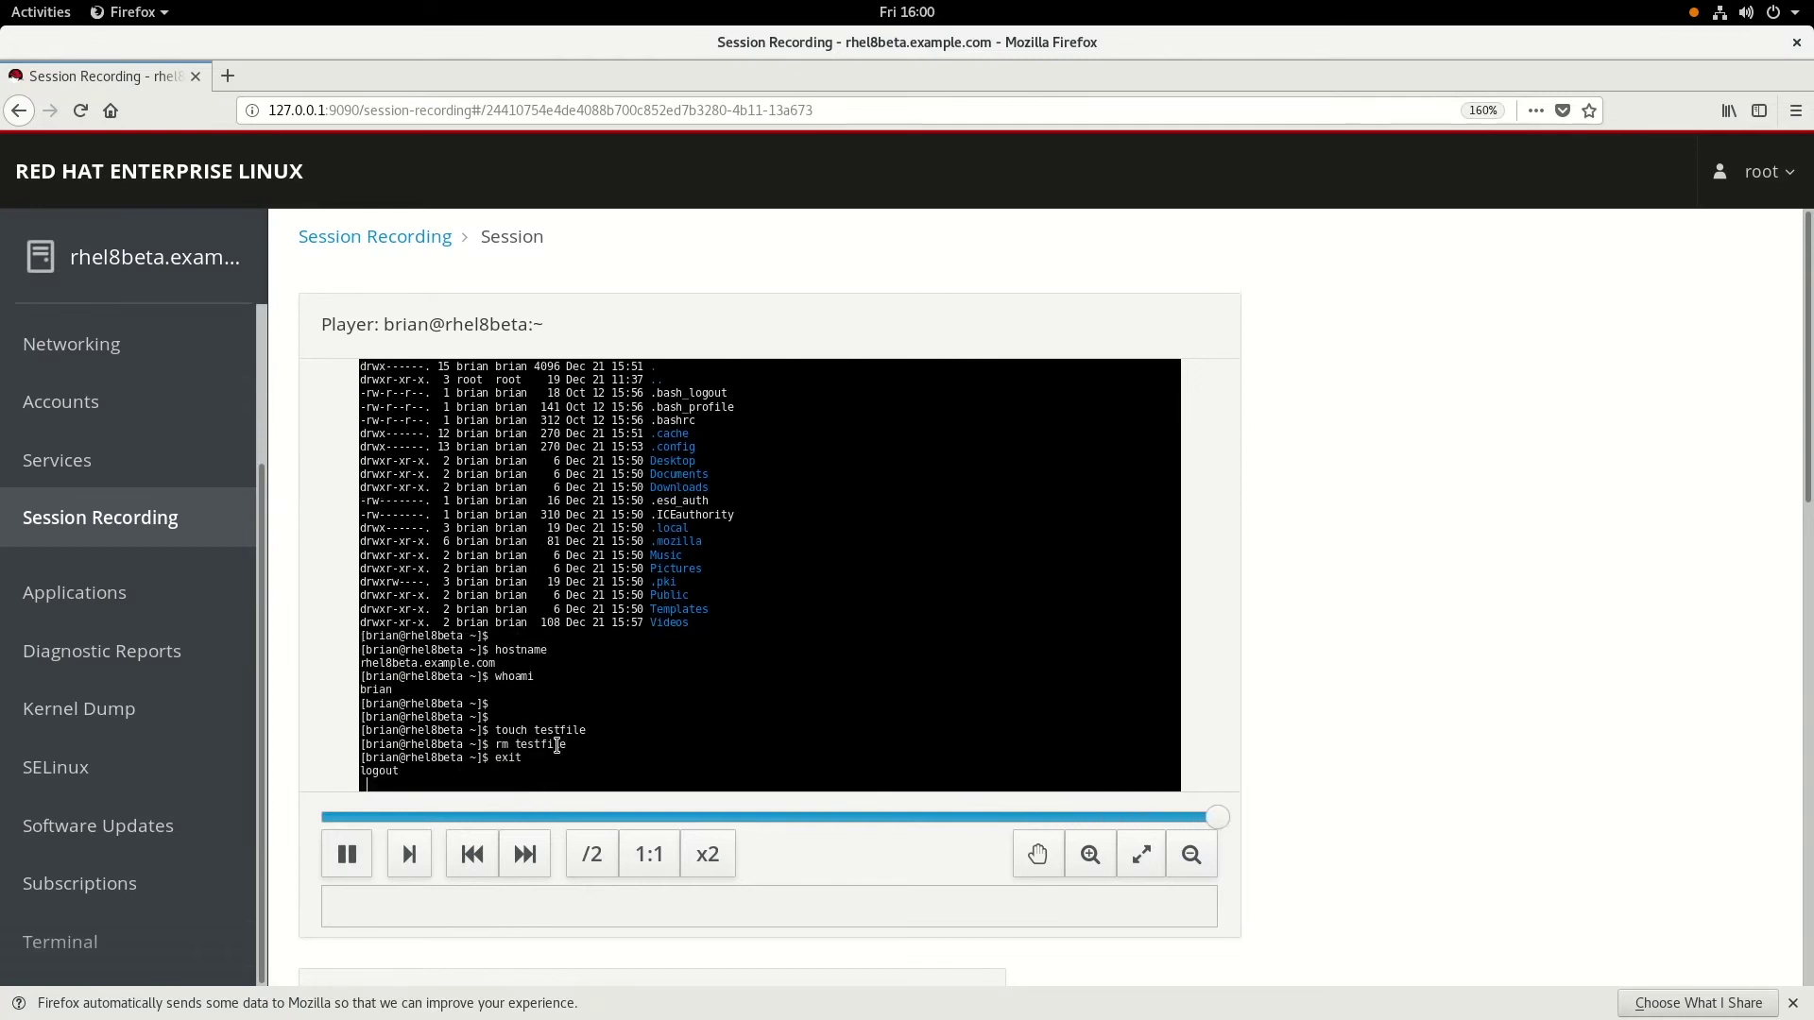
- Clear the terminal and search the journal with journalctl -o verbose | grep -i rec
key("alt+Tab")
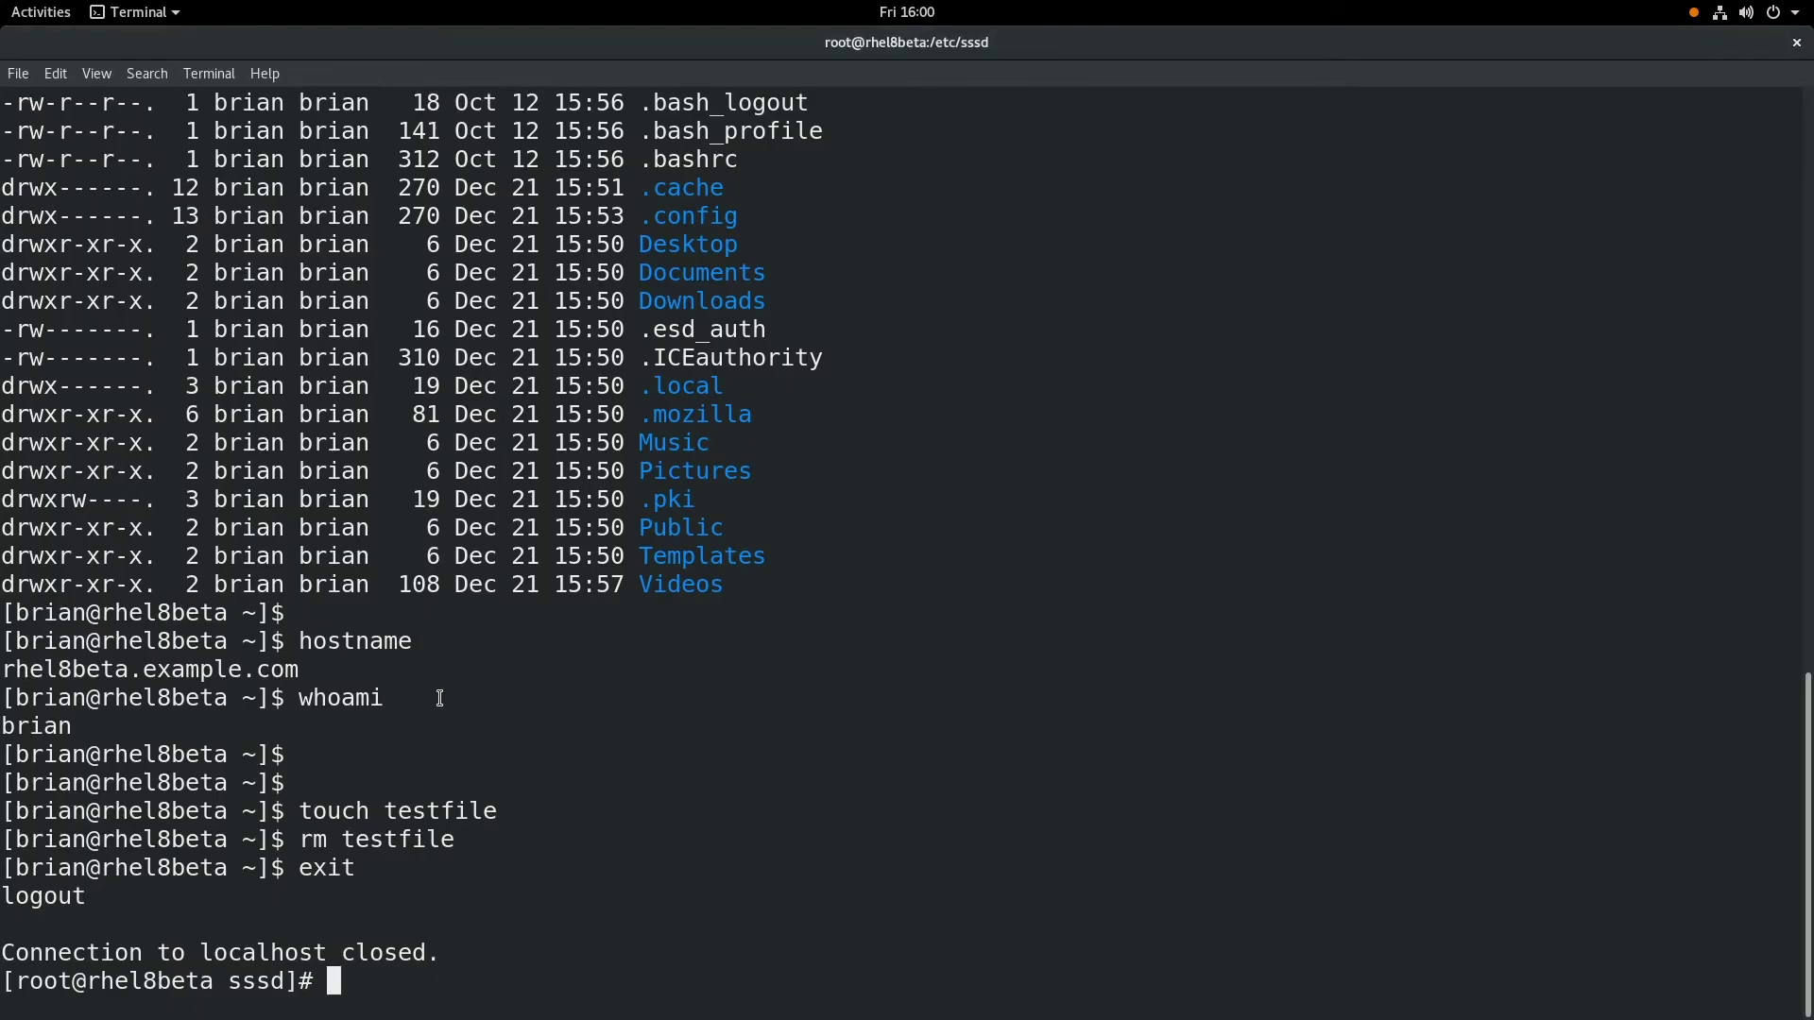
key("Return")
key("Return")
key("Return")
key("Return")
type("clear")
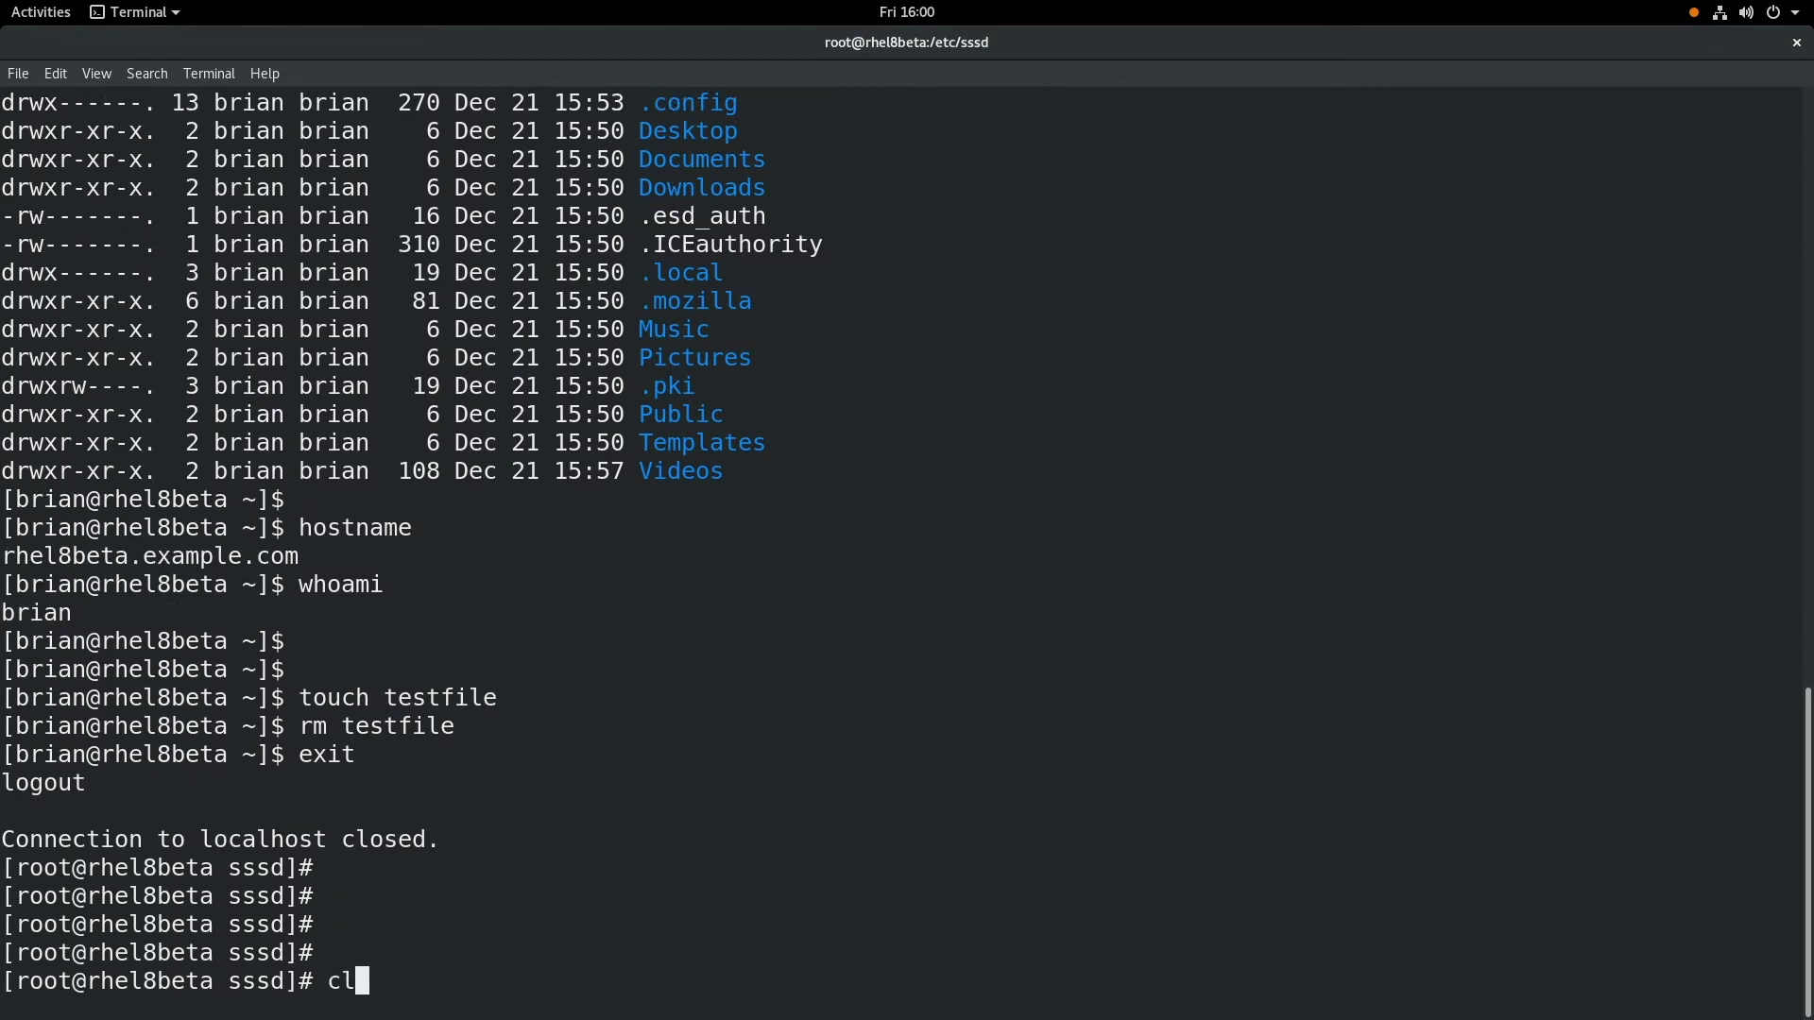
key("Return")
key("Return")
key("Return")
key("Return")
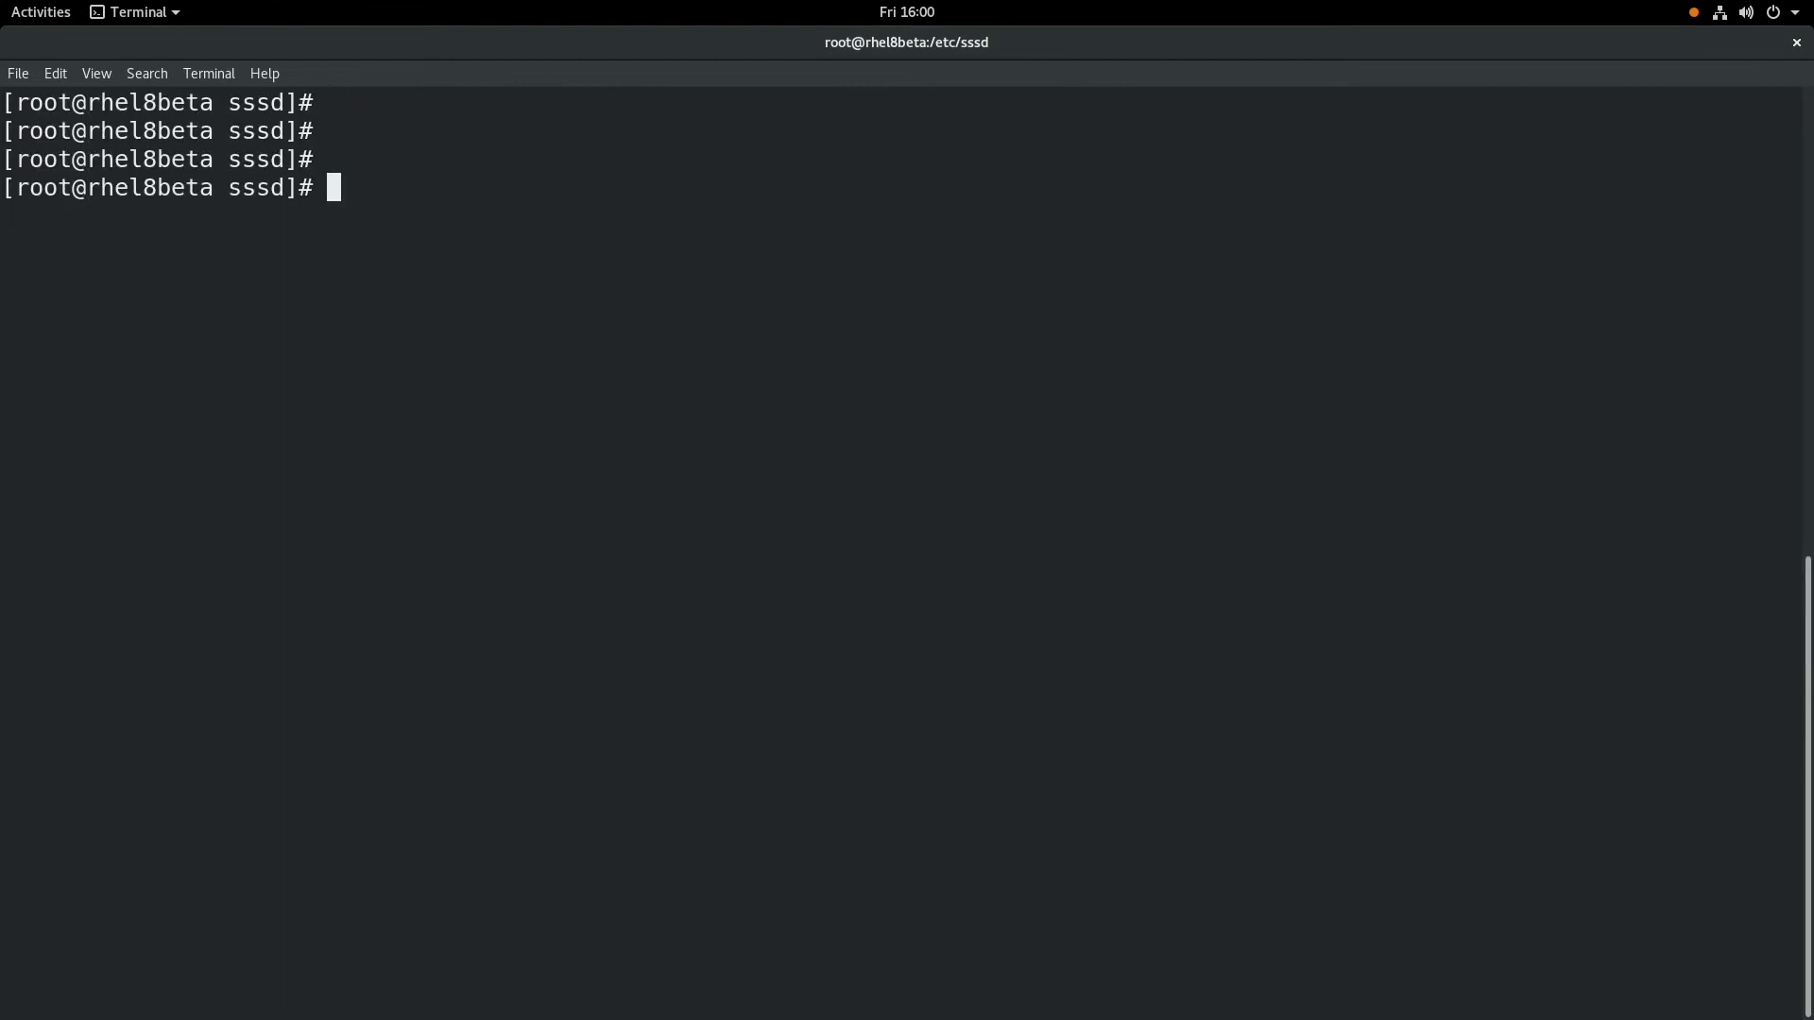
type("journal")
key("Tab")
type("-o verbose ")
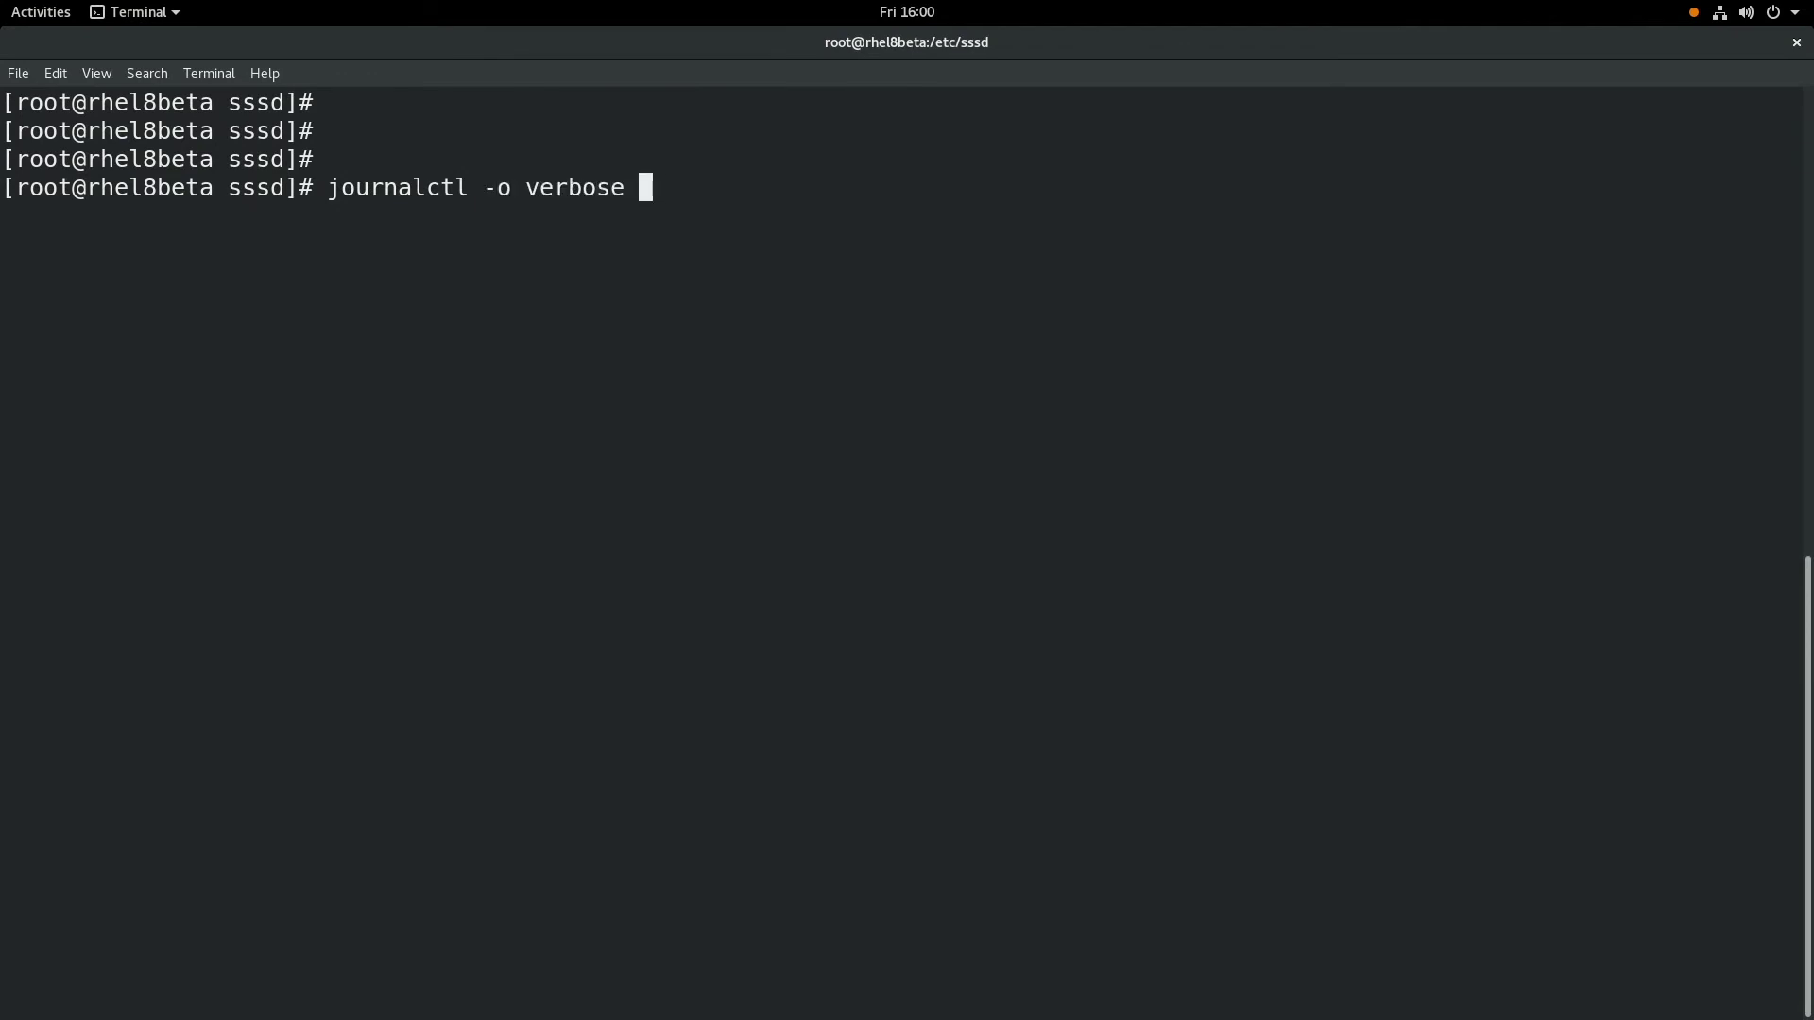
type("| grep -i \"\\\"rec\\\"")
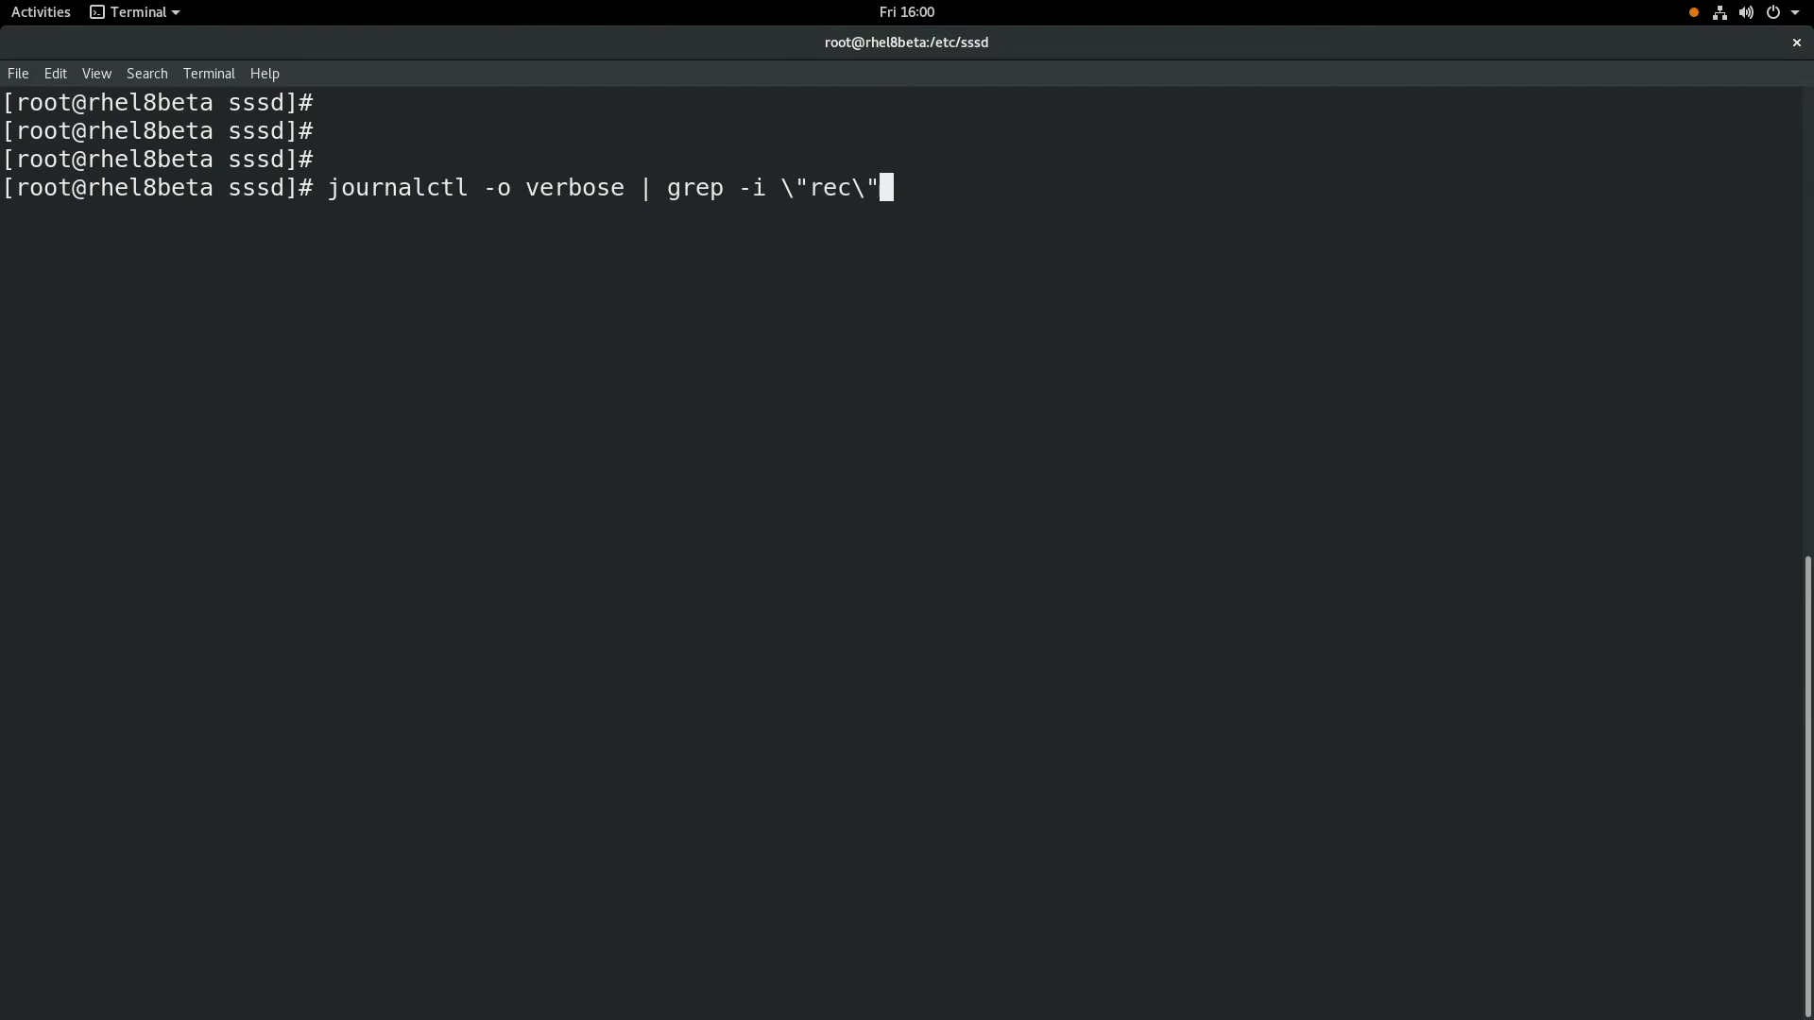
key("Return")
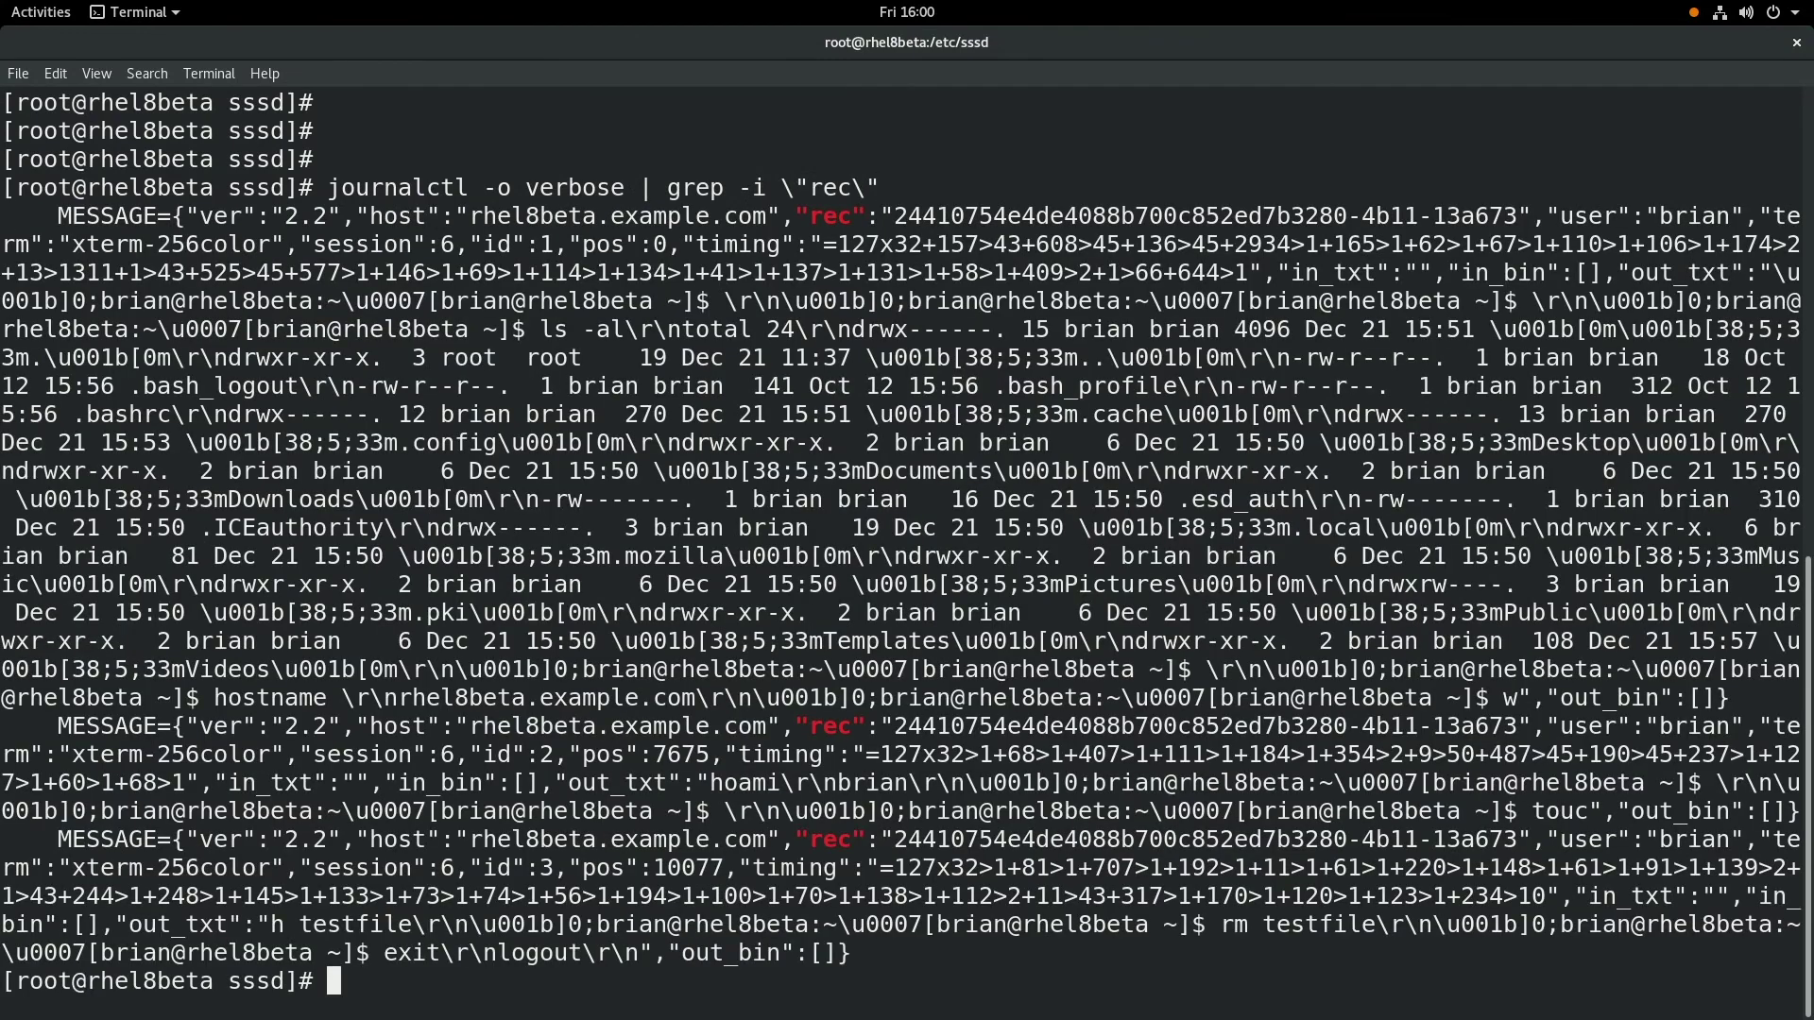
- Type tlog-play -r journal -M TLOG_REC= and paste the first entry's recording ID
key("Return")
type("tlog-p")
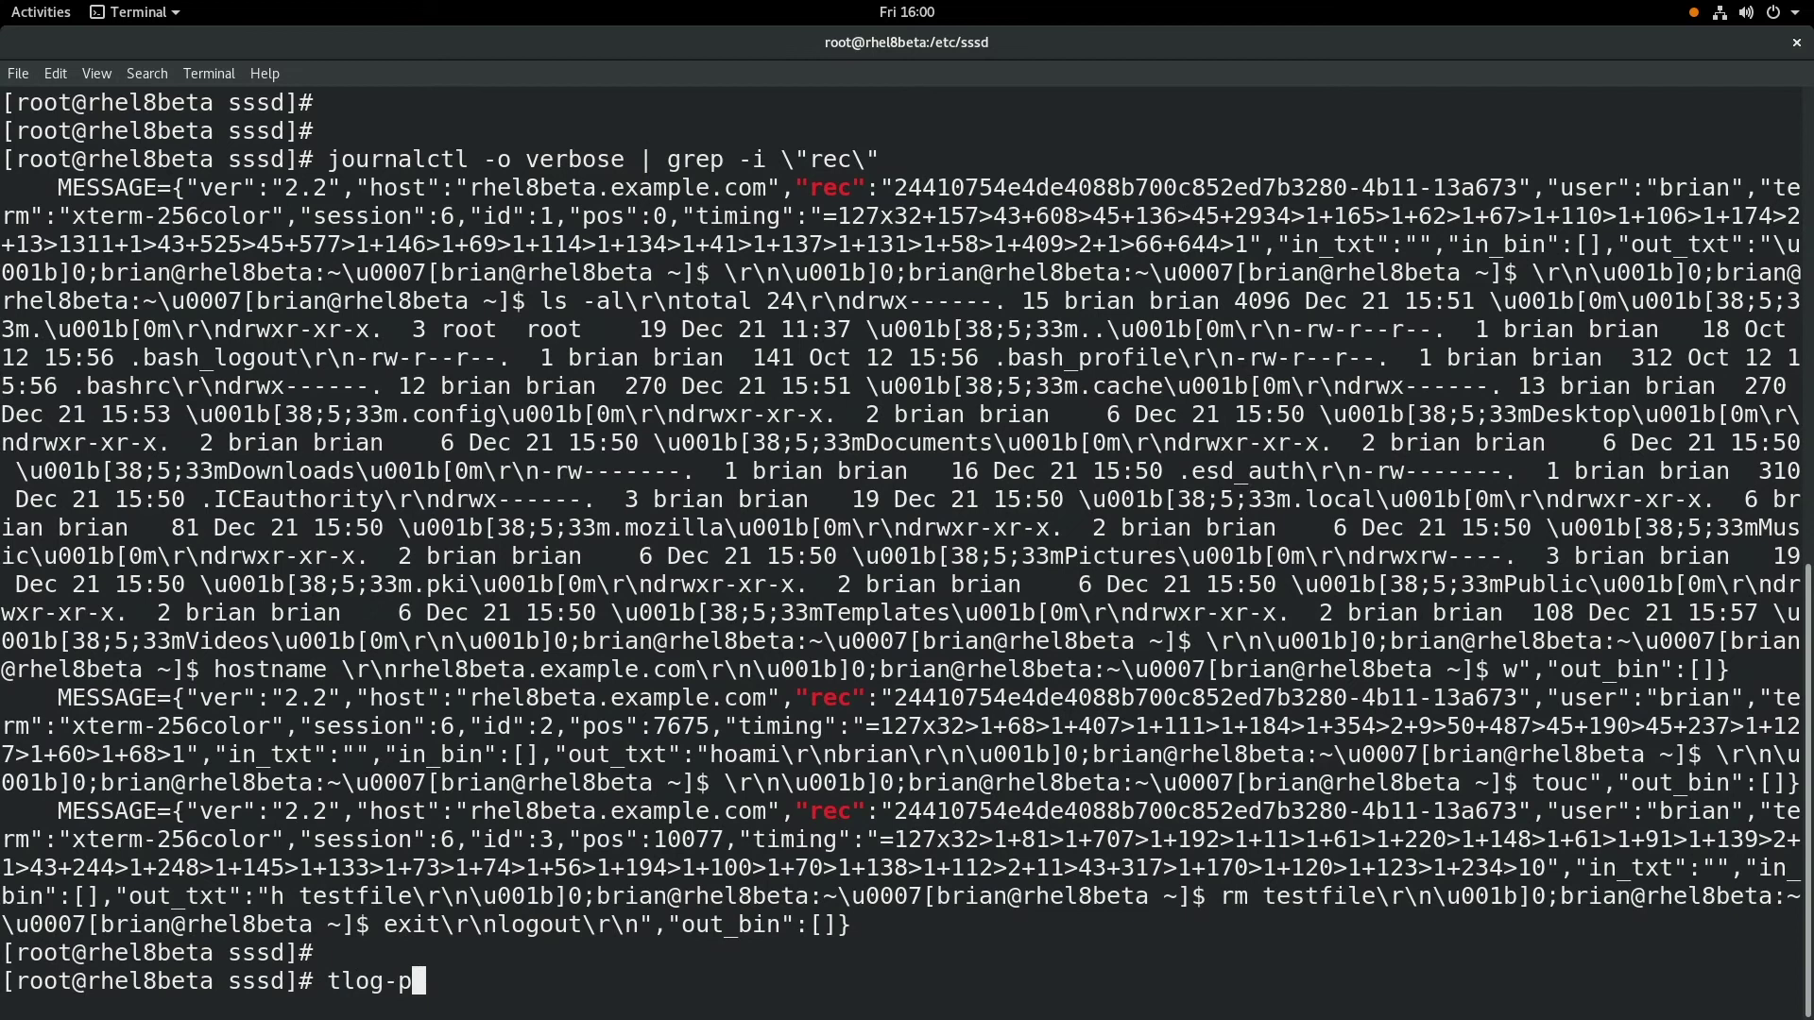
type("lay -r journal -")
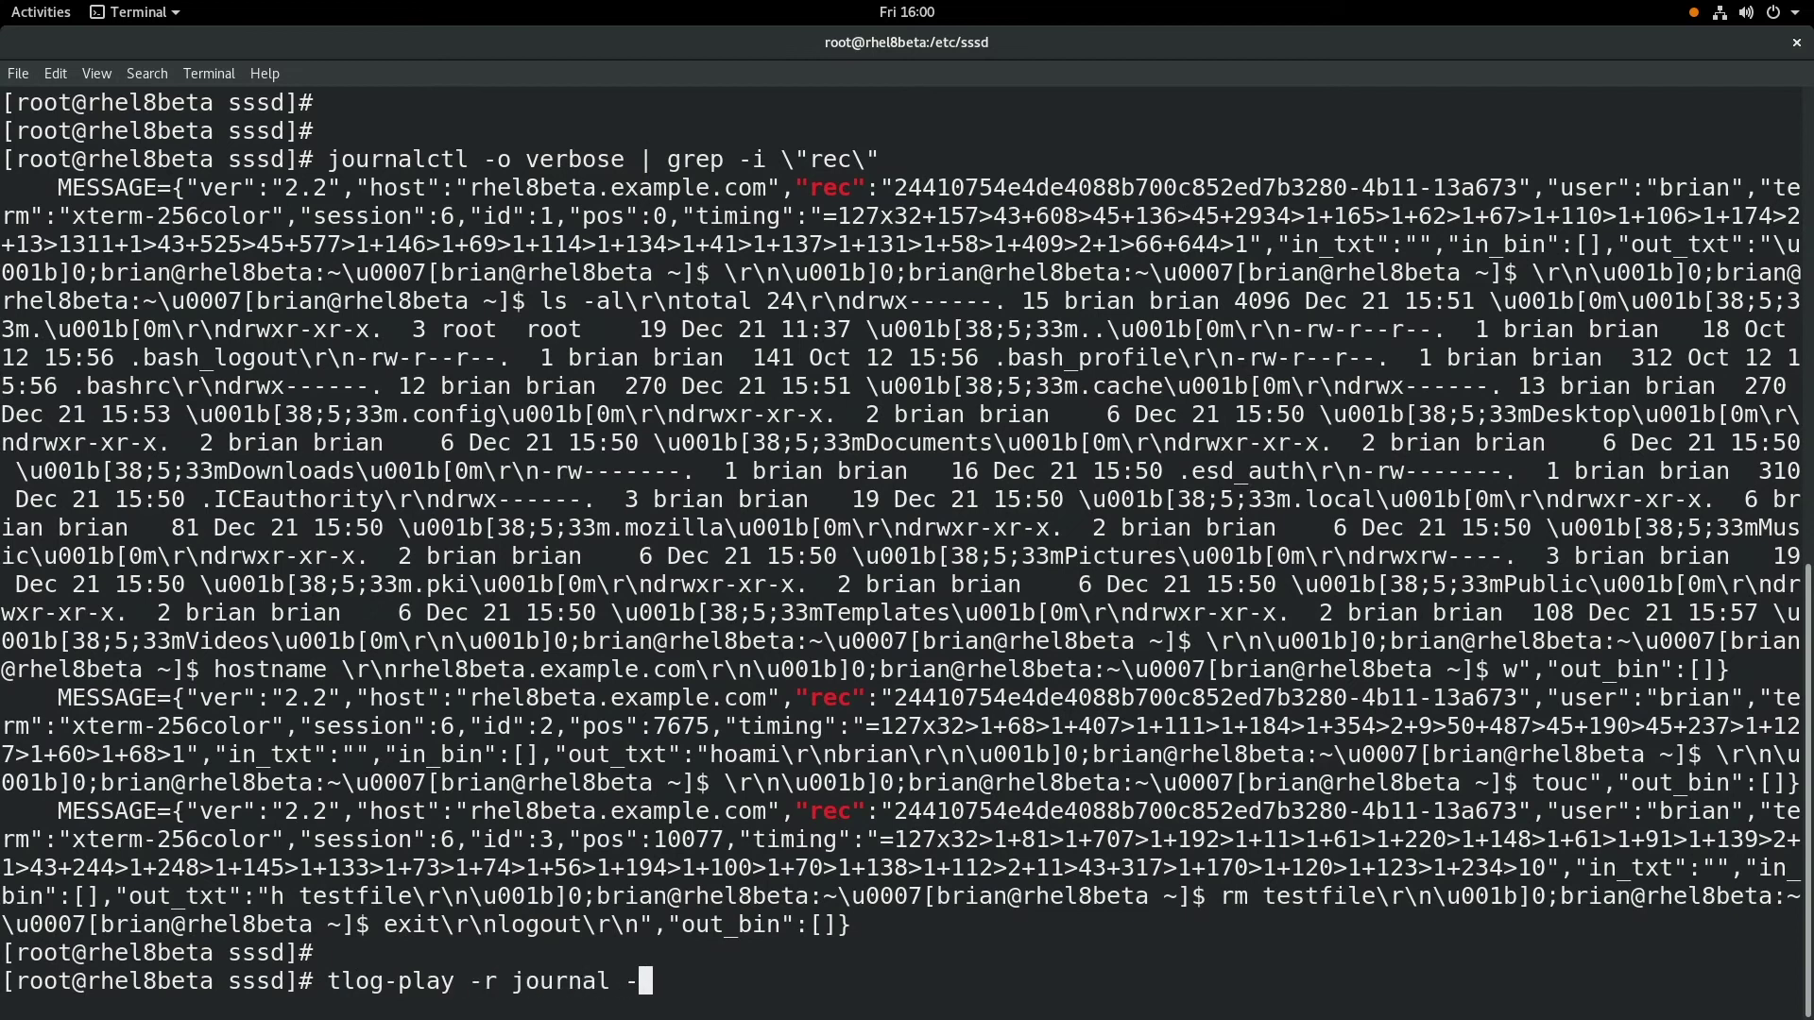
type("M TLOG_REC=")
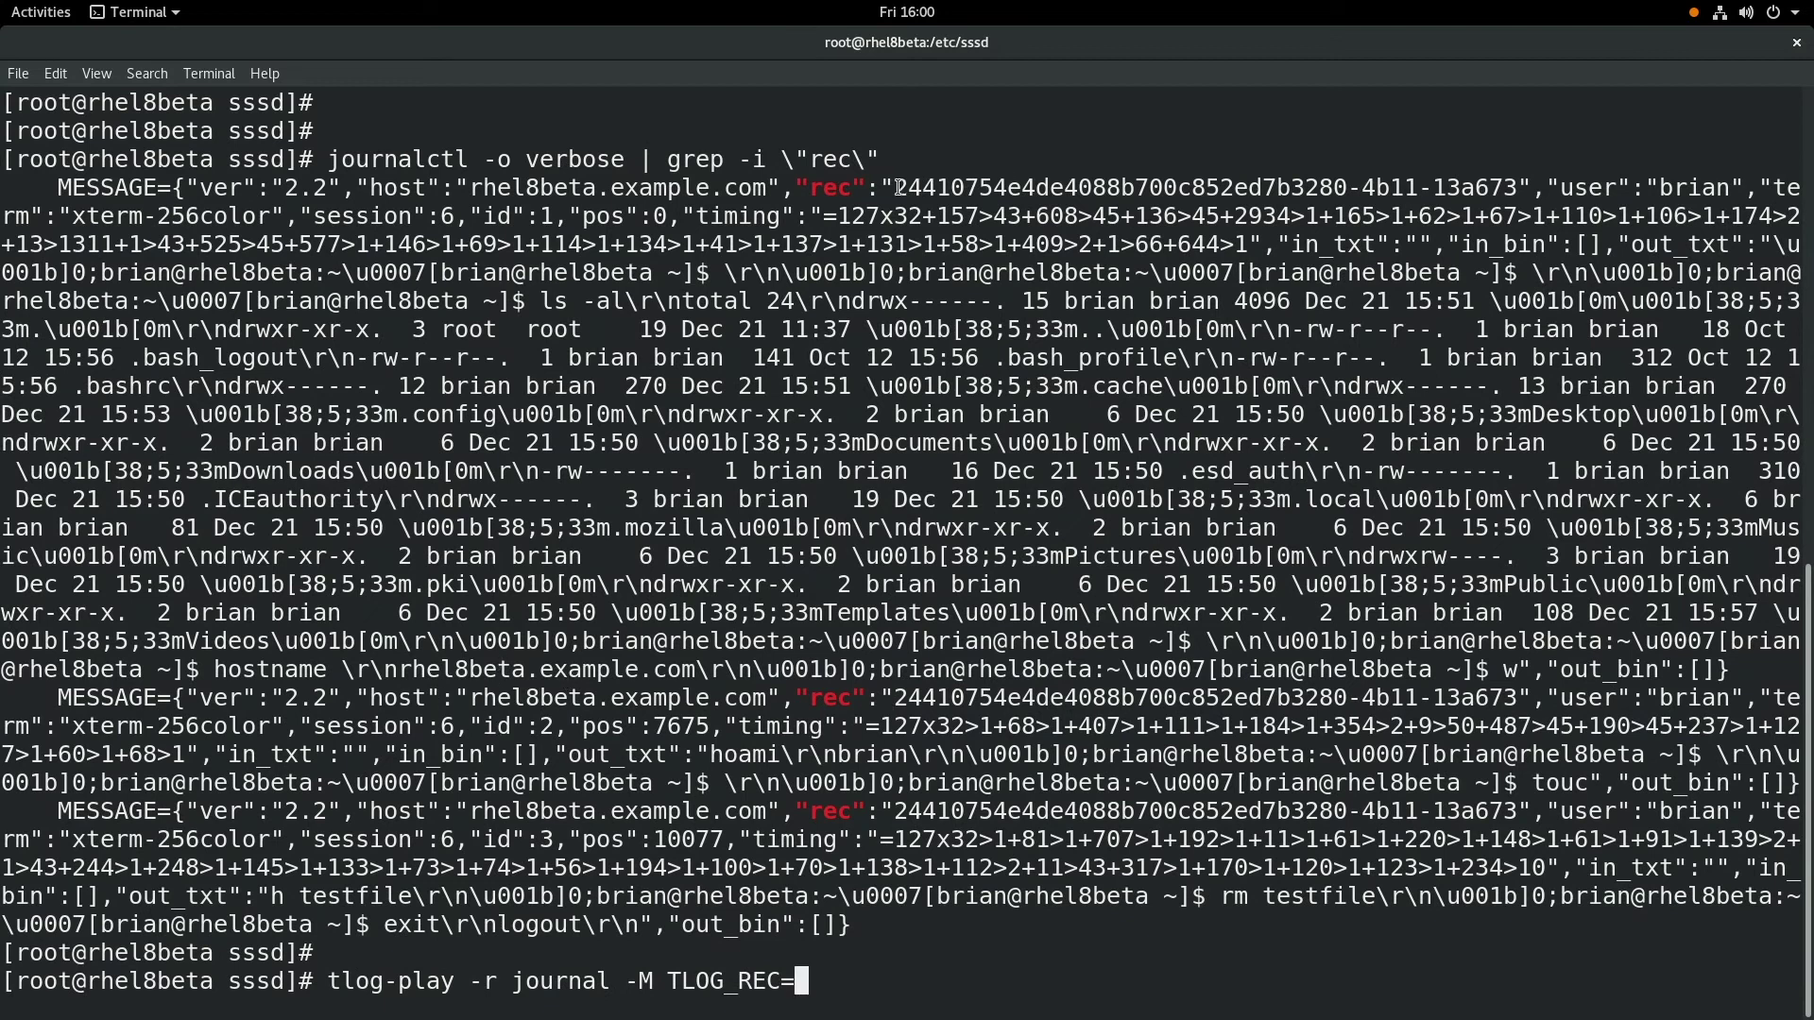
left_click_drag(895, 185, 1517, 185)
middle_click(1287, 409)
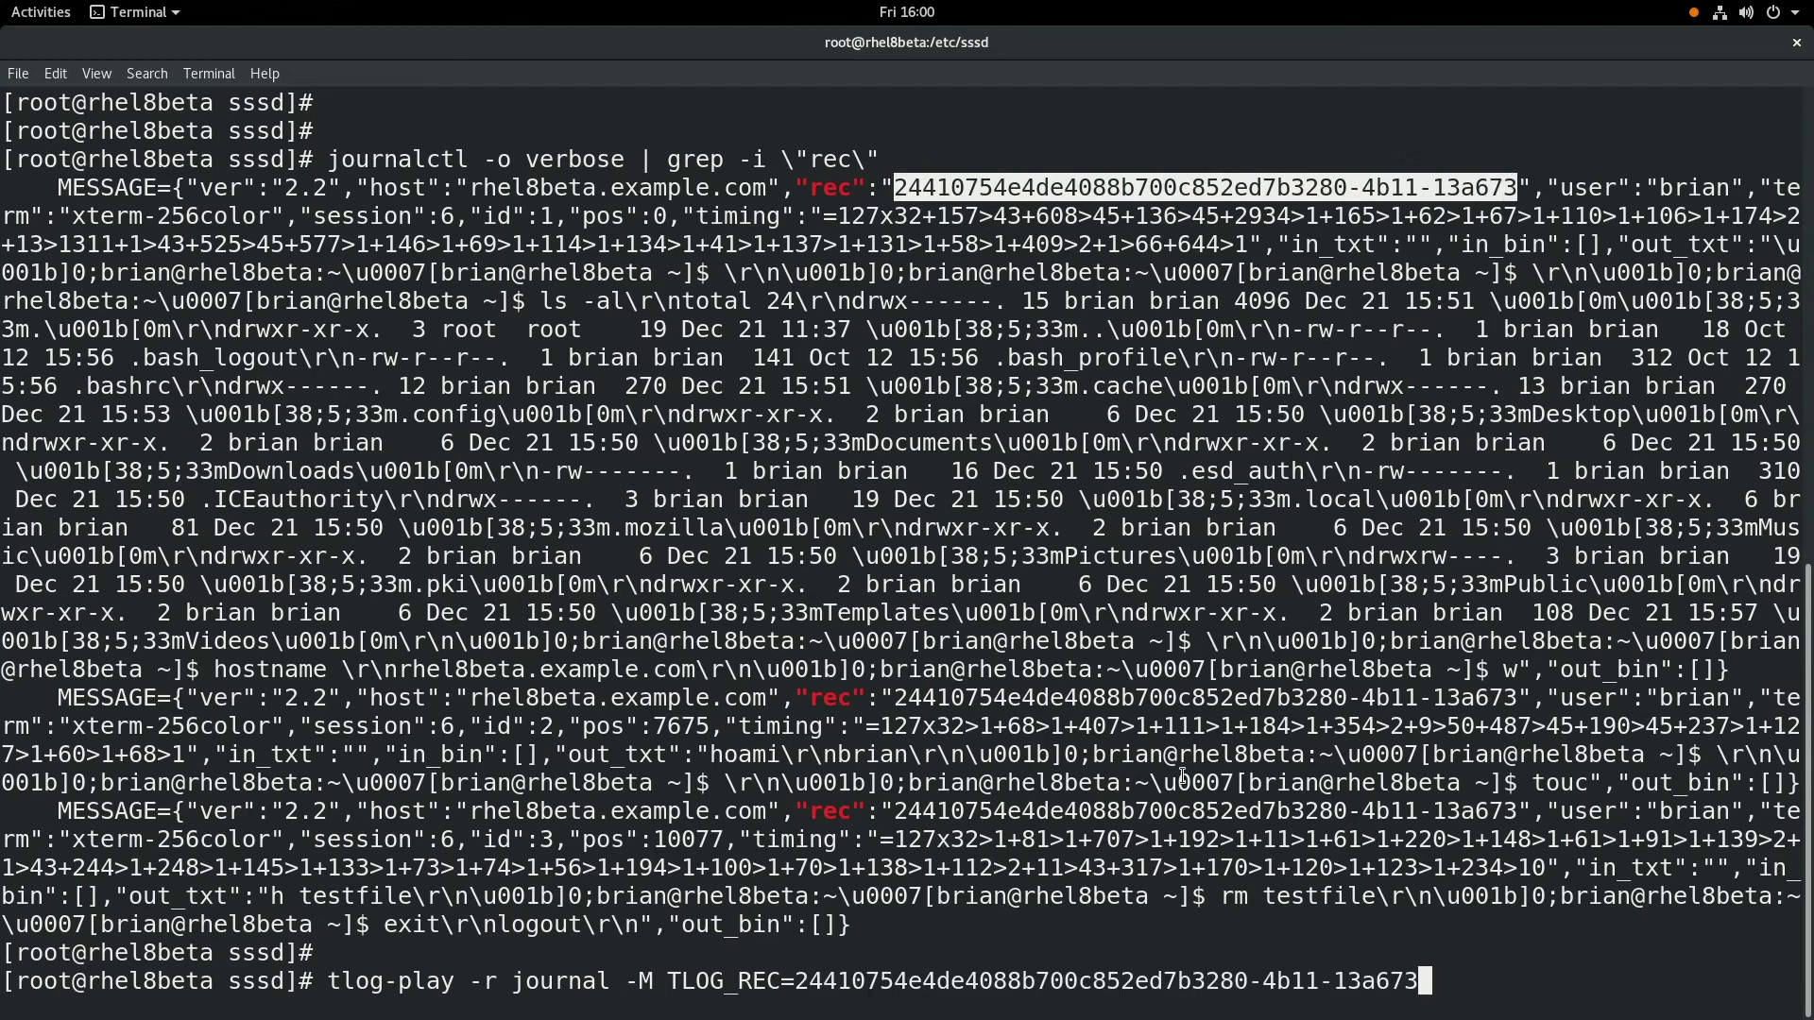
- Run tlog-play on the journal recording and let the SSH session replay through its logout
key("Return")
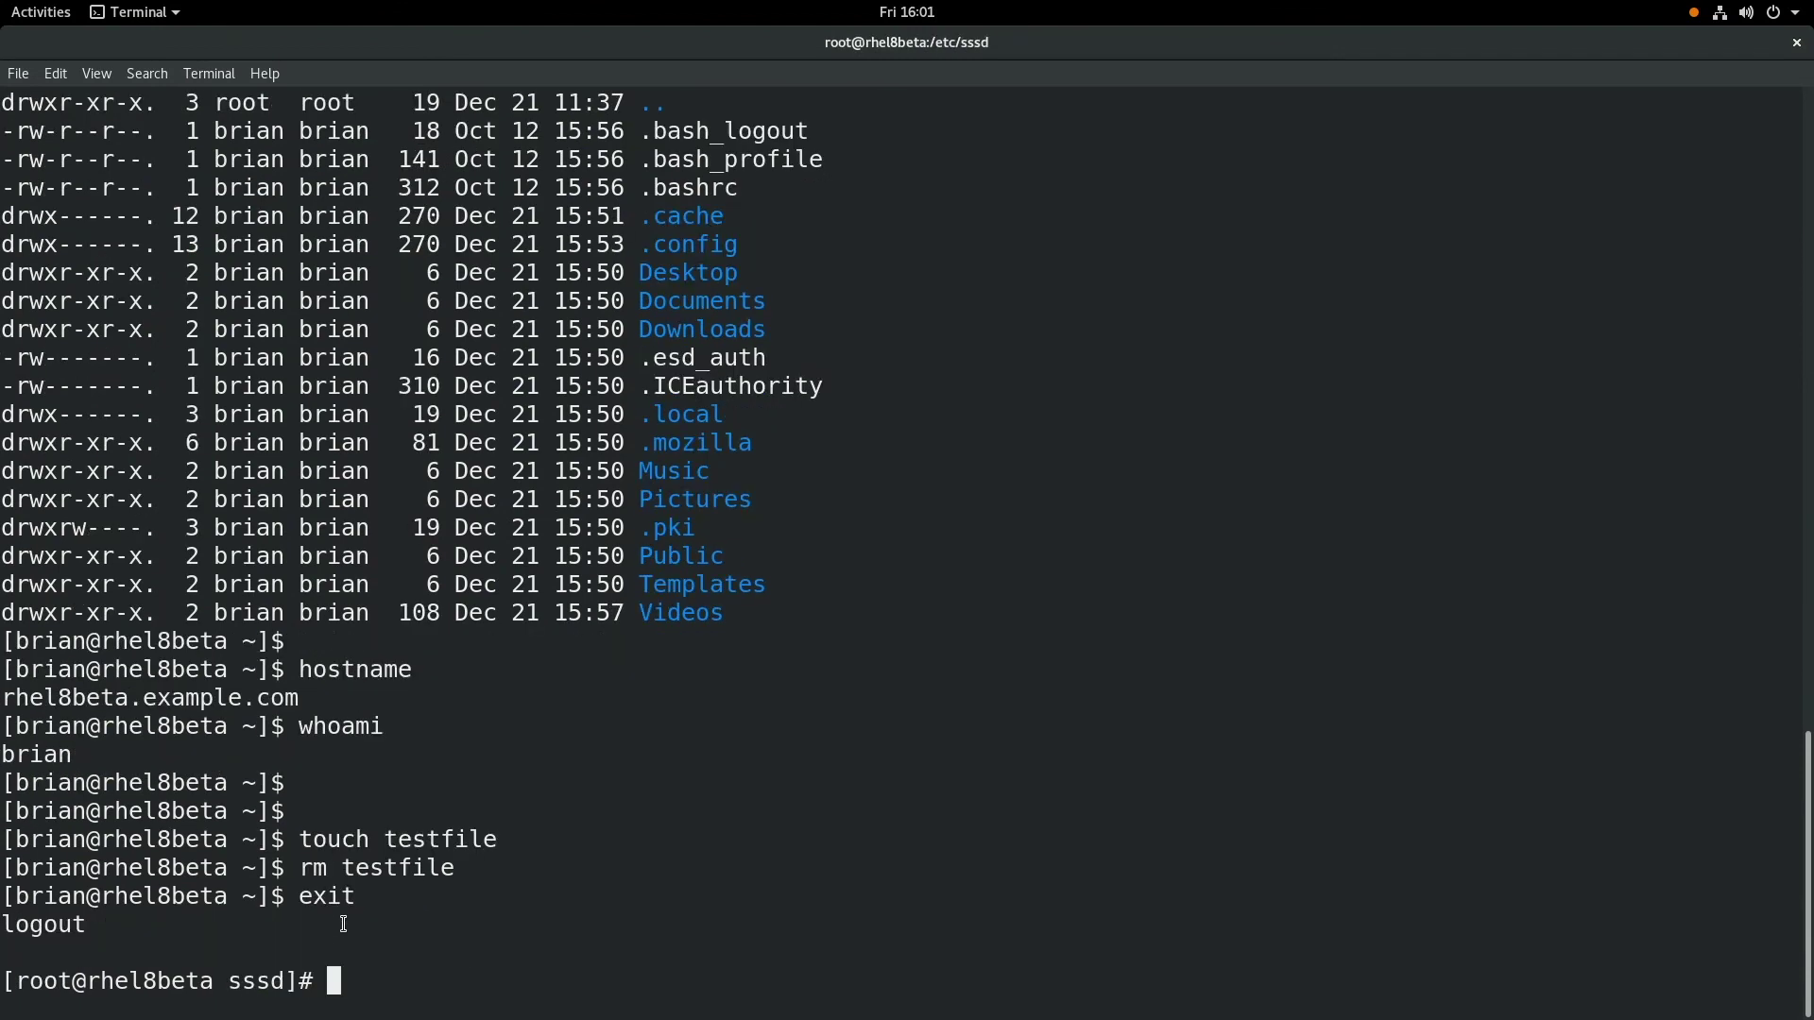
key("Return")
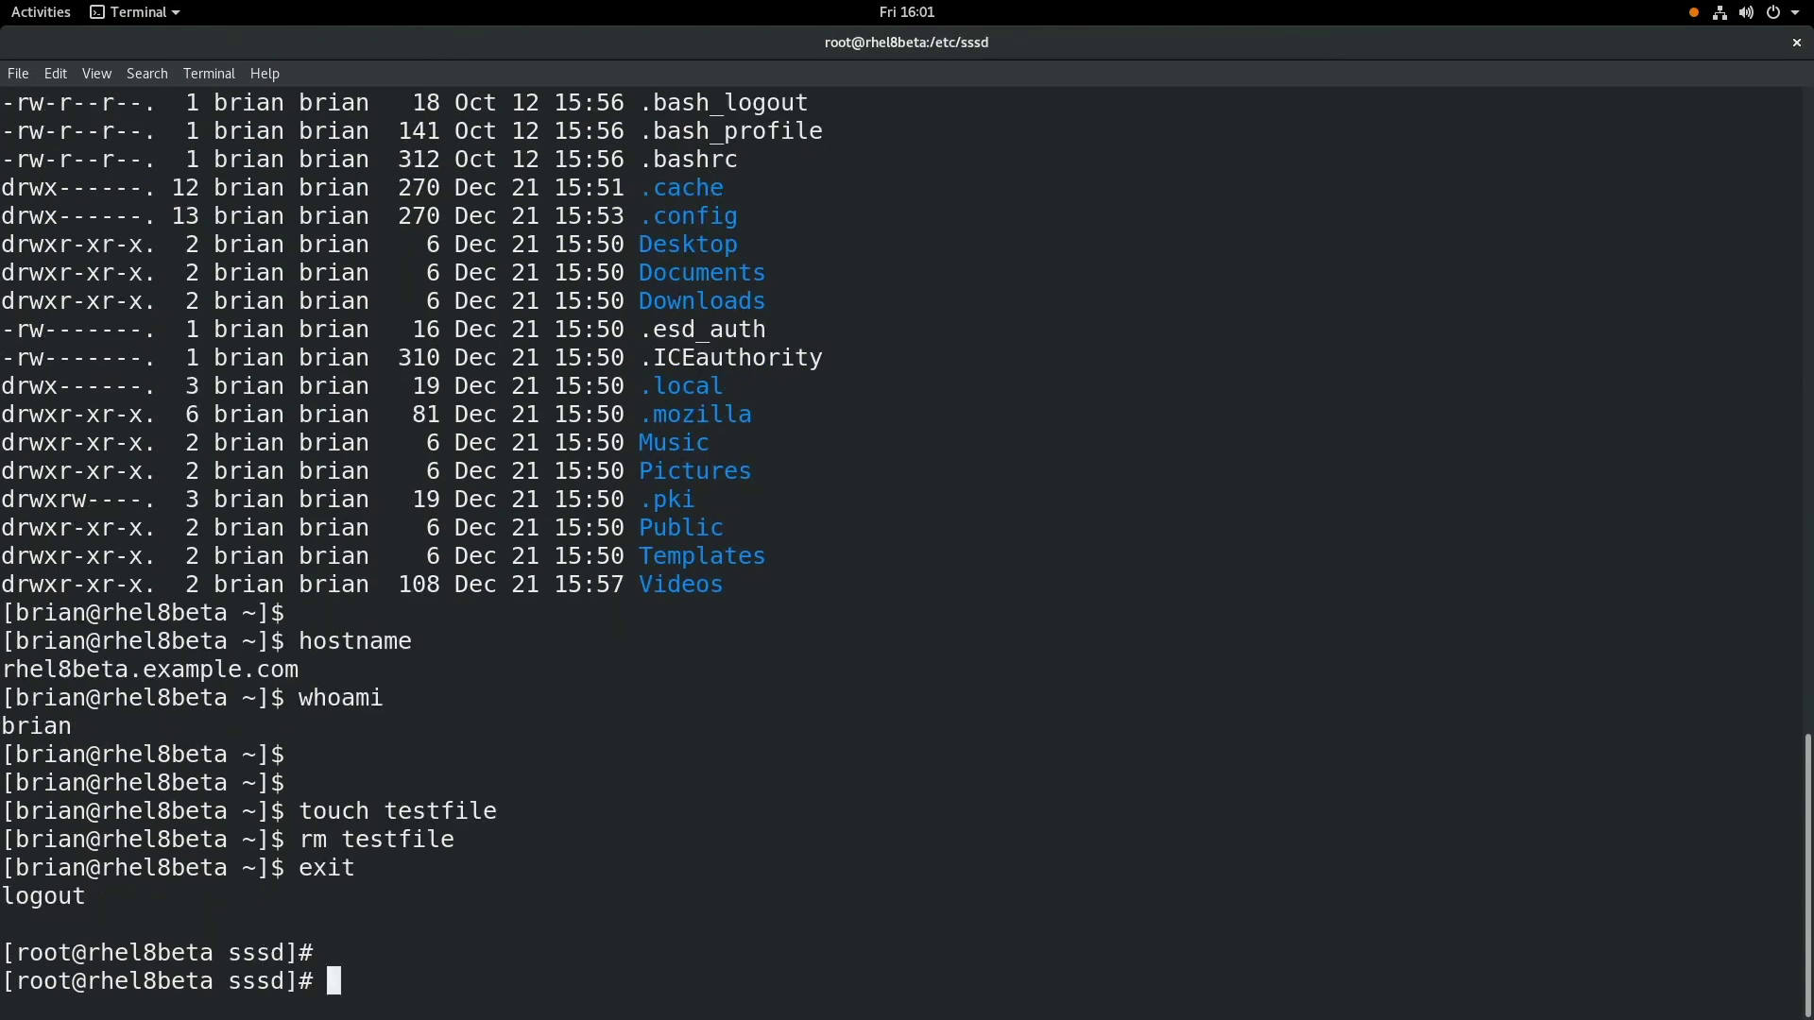
key("Return")
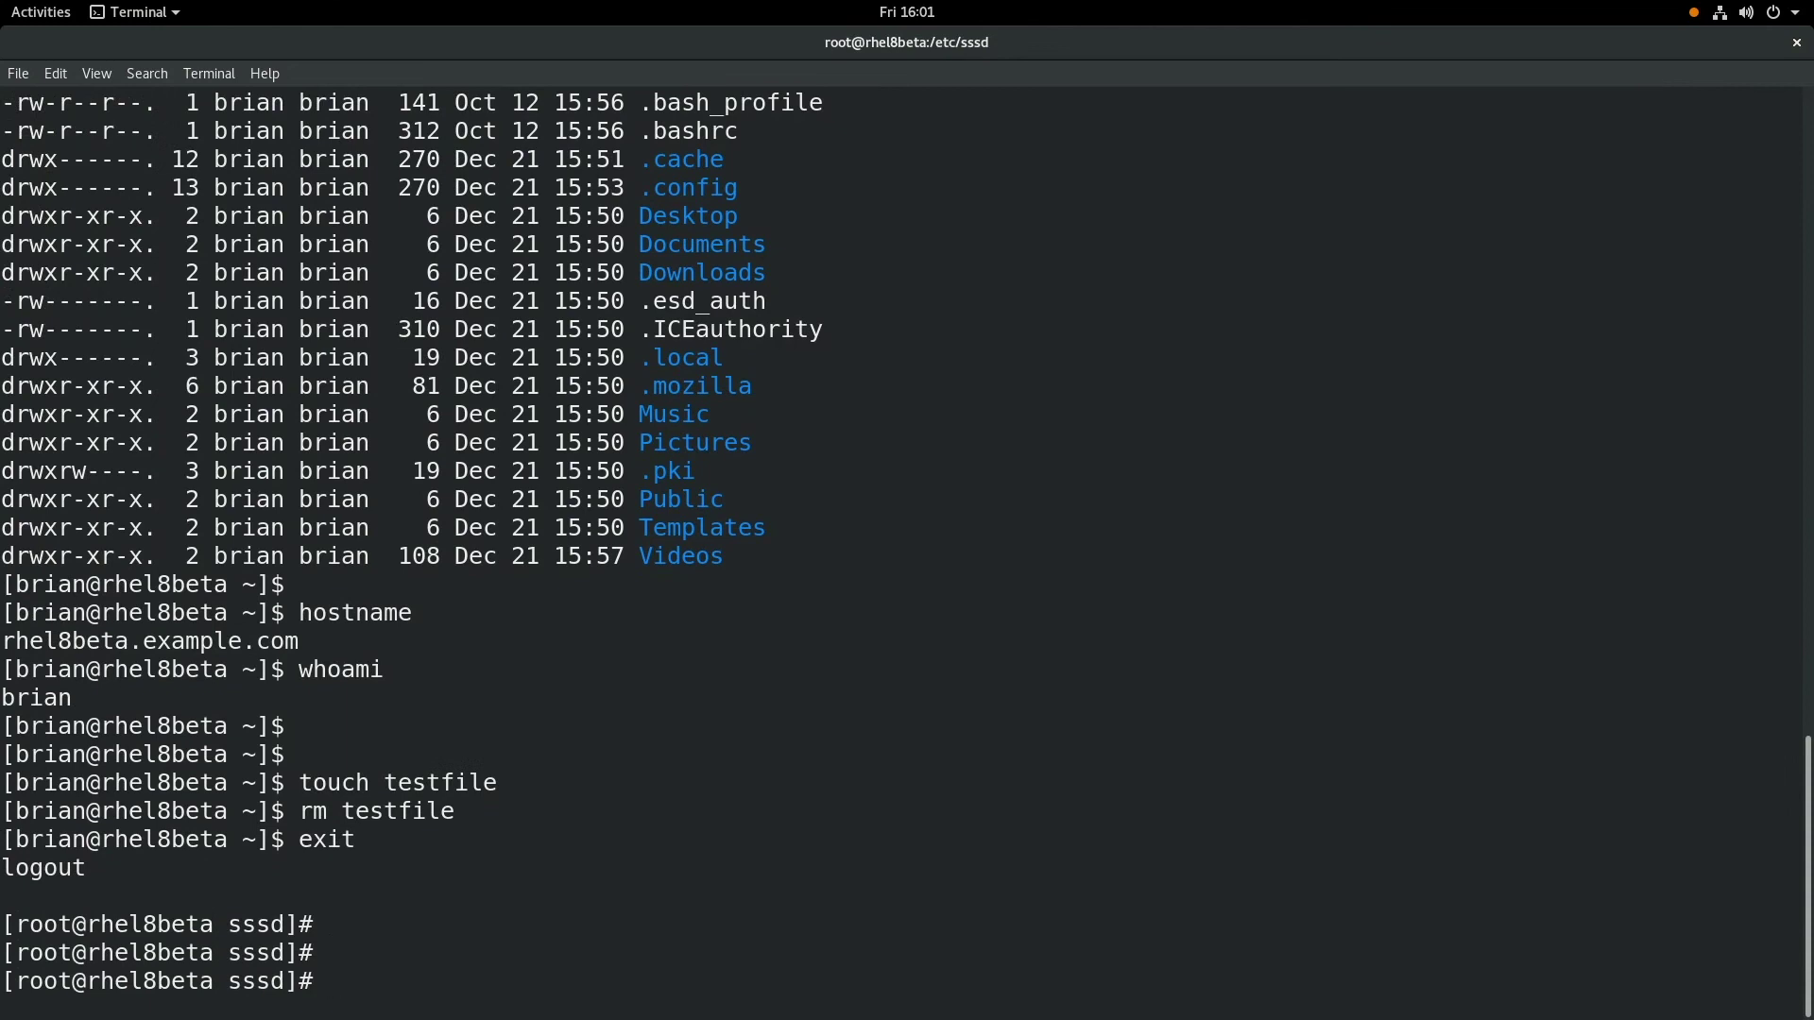